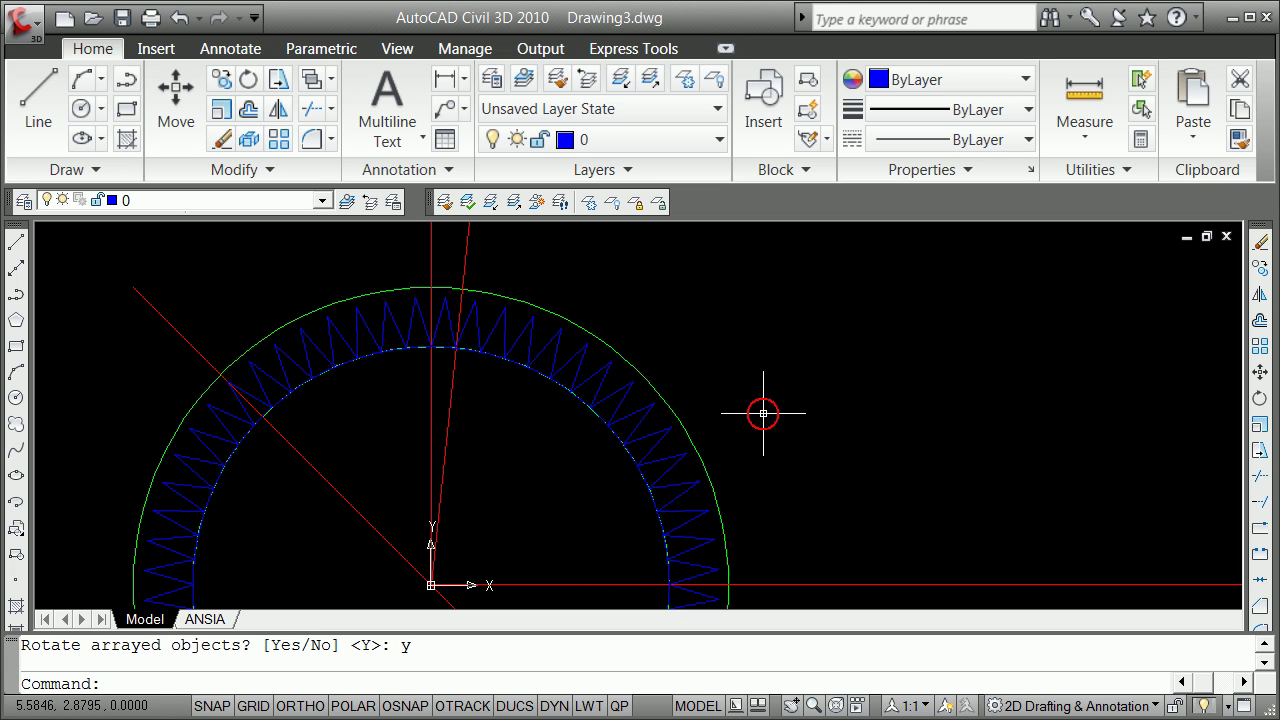
scroll(734, 429, "down", 8)
scroll(743, 434, "up", 6)
scroll(695, 438, "down", 4)
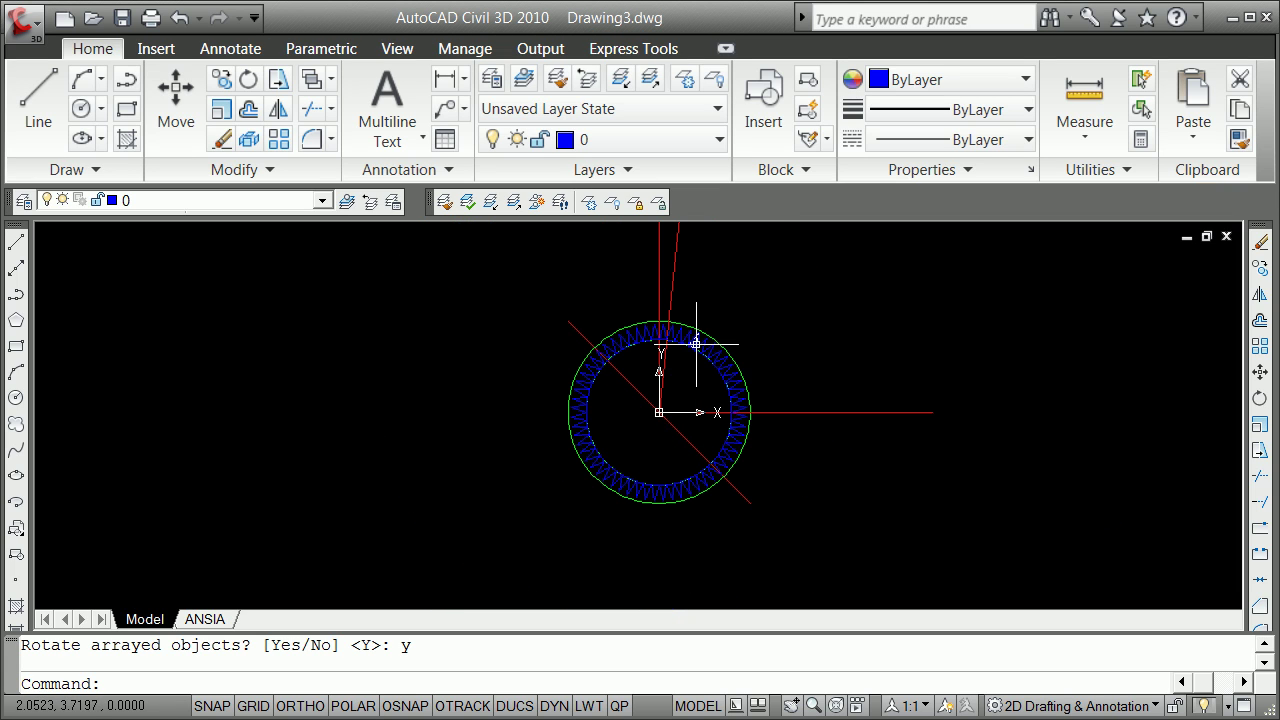
scroll(696, 343, "up", 4)
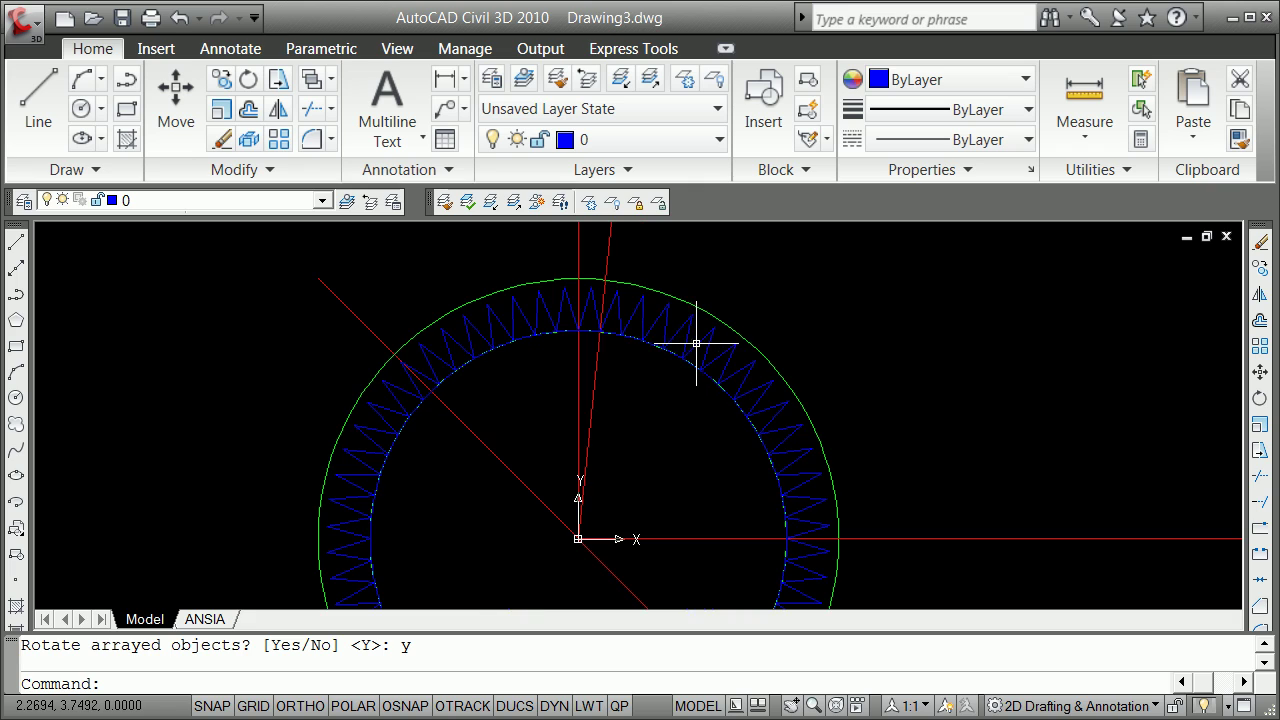
left_click(642, 317)
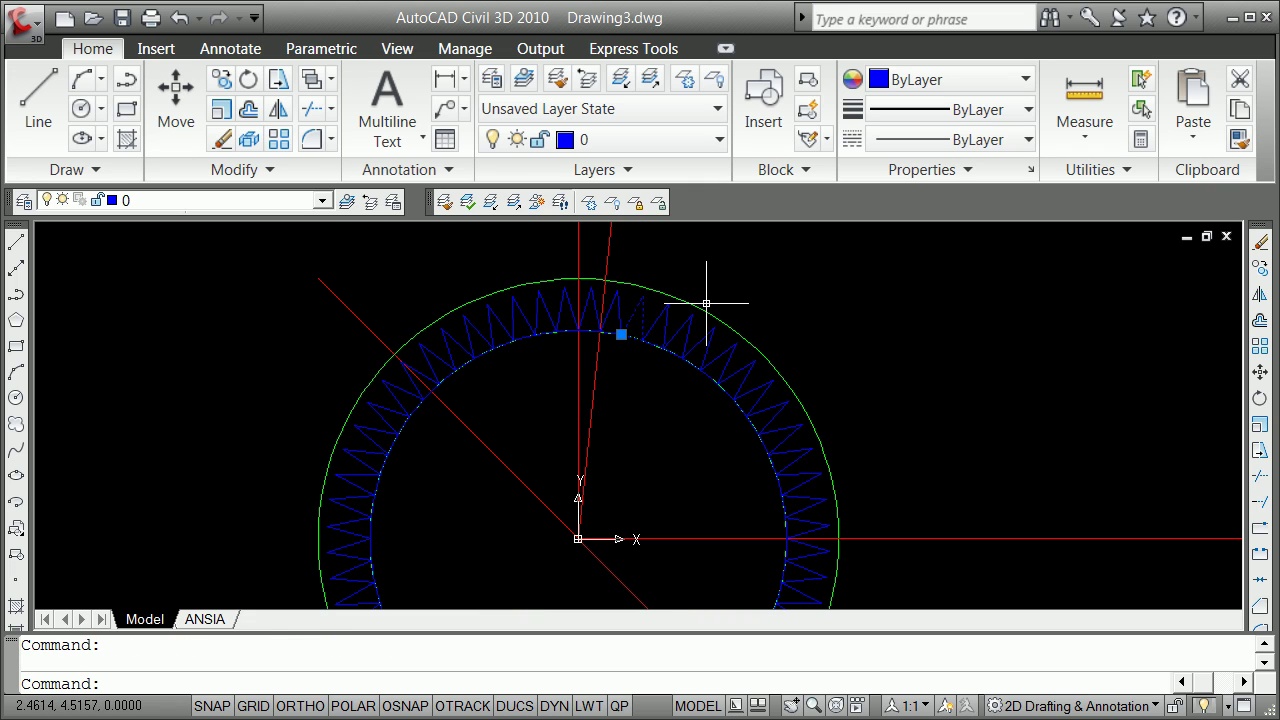
key("Escape")
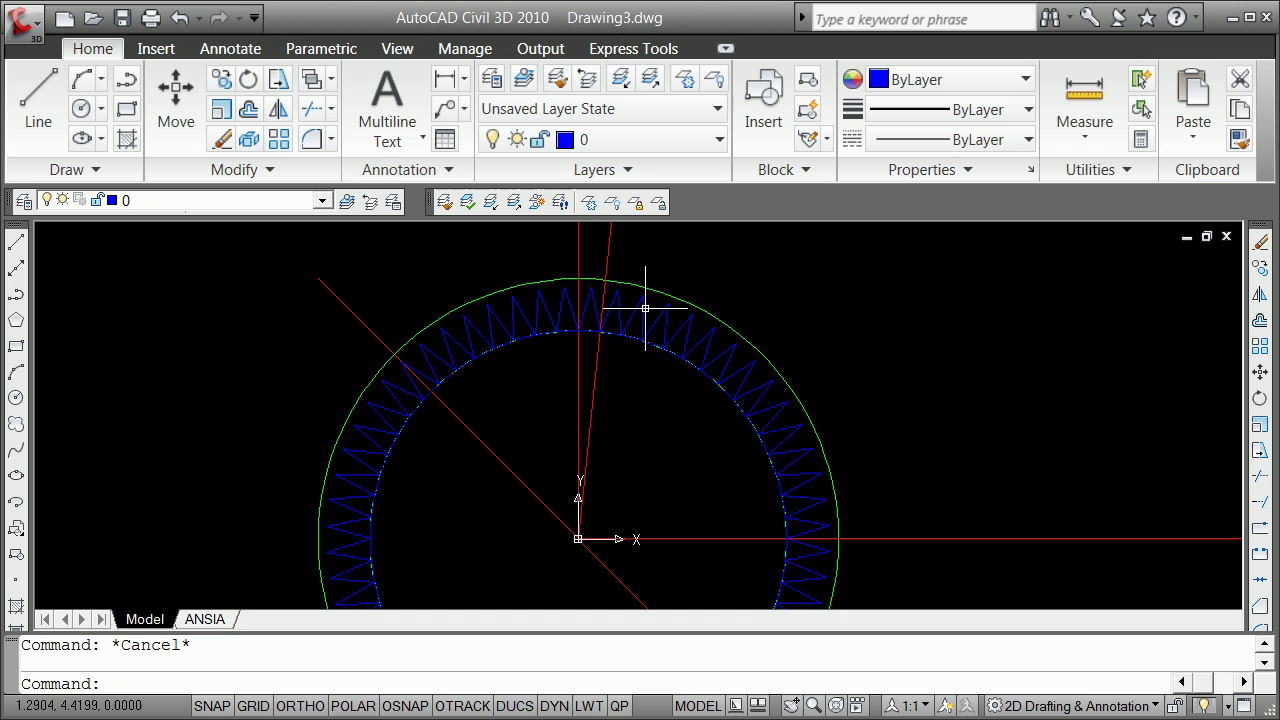
Make the tooth layer current and switch the current layer back to 0.
left_click(715, 145)
left_click(616, 171)
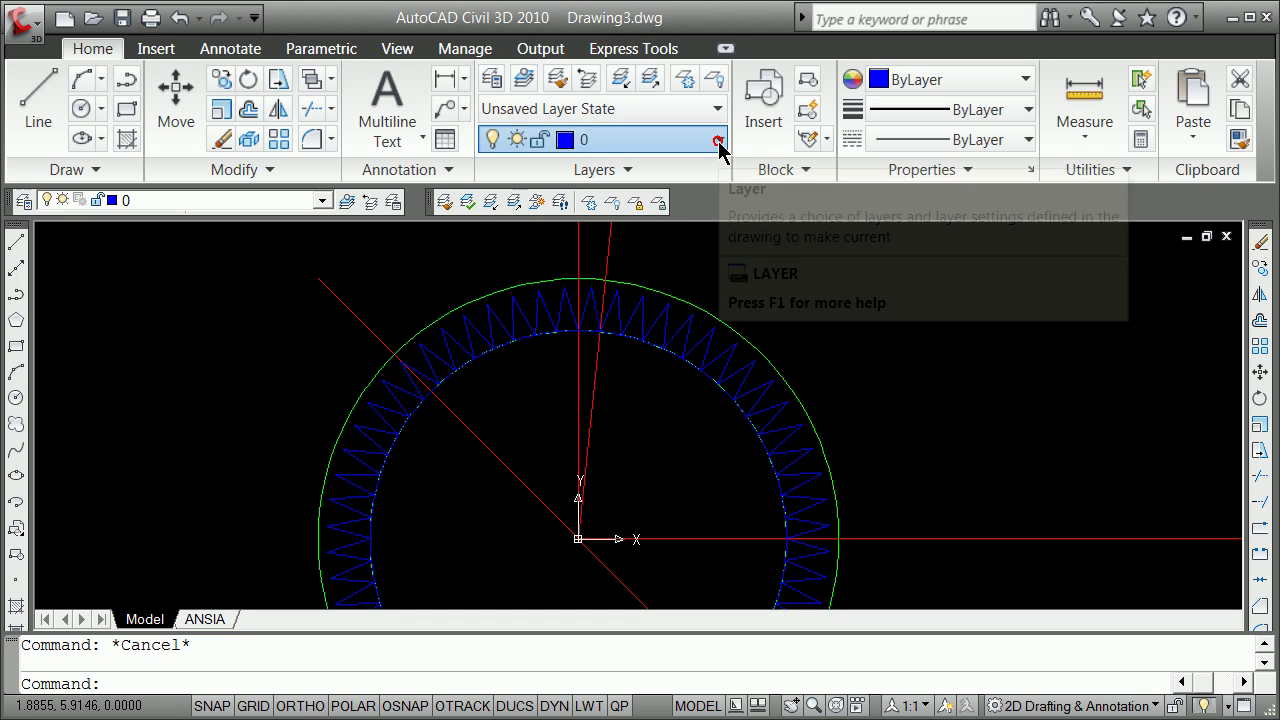
left_click(716, 143)
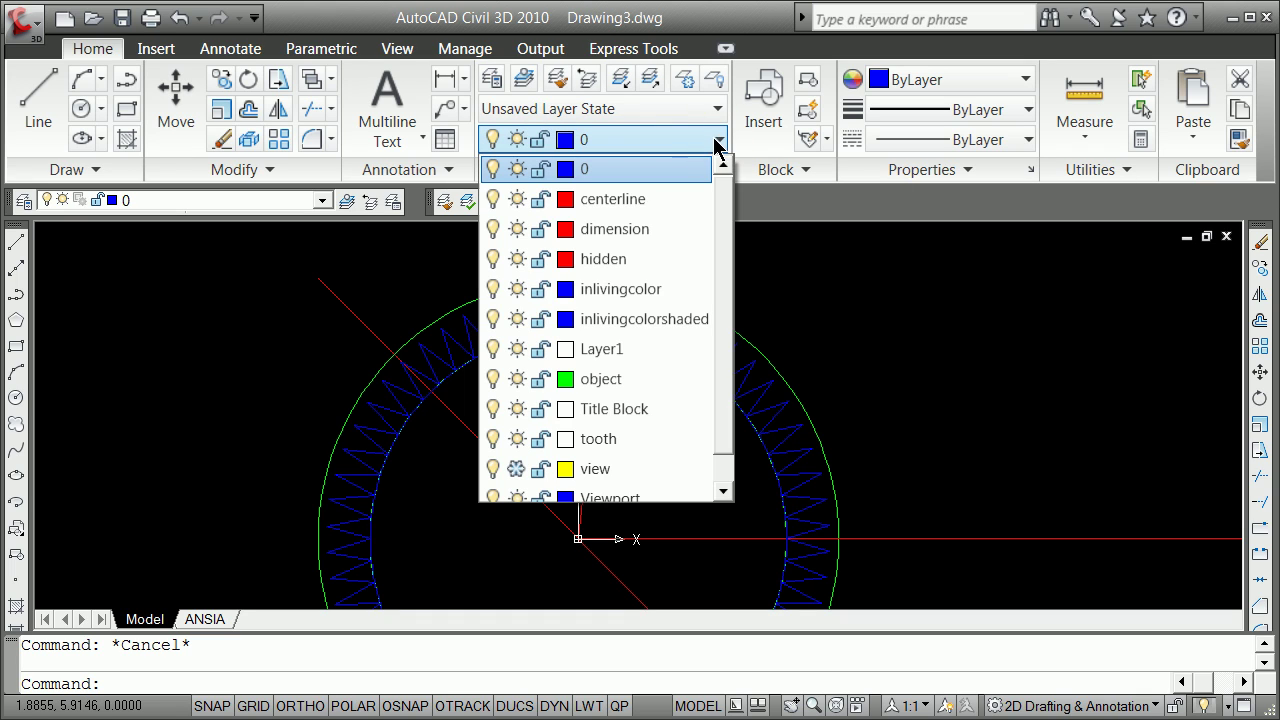
left_click(600, 439)
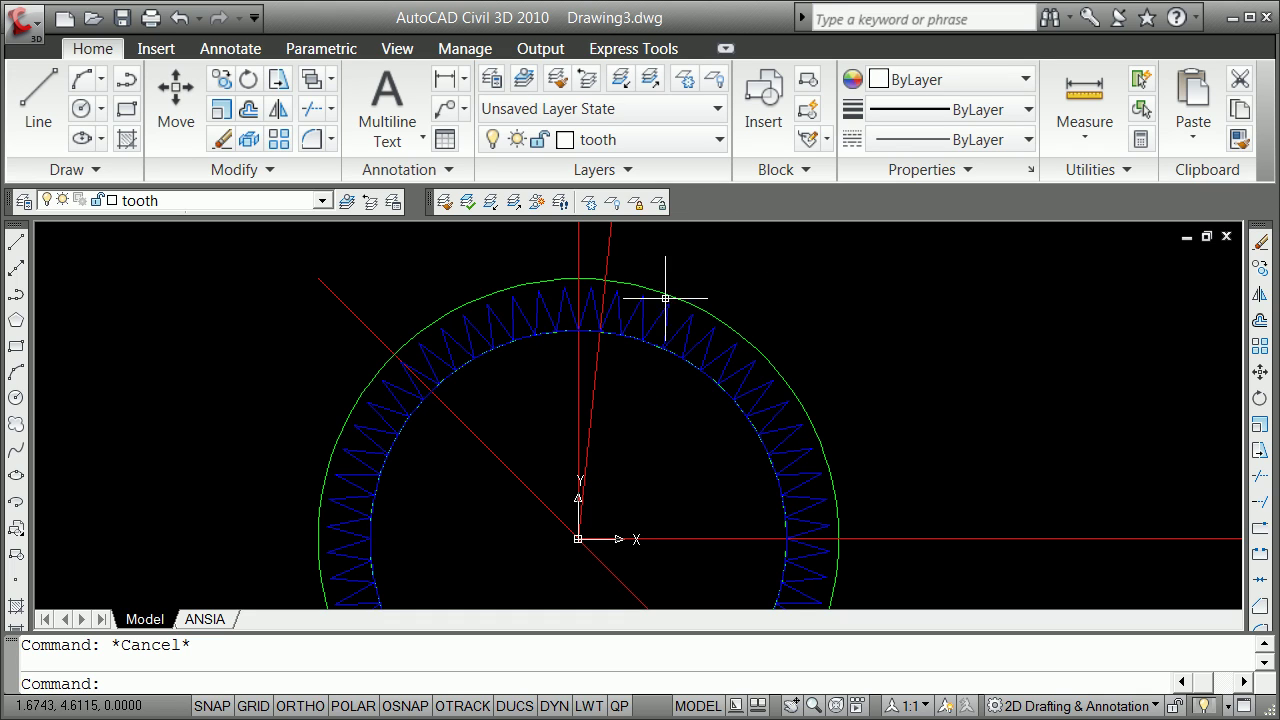
left_click(714, 142)
scroll(716, 250, "up", 1)
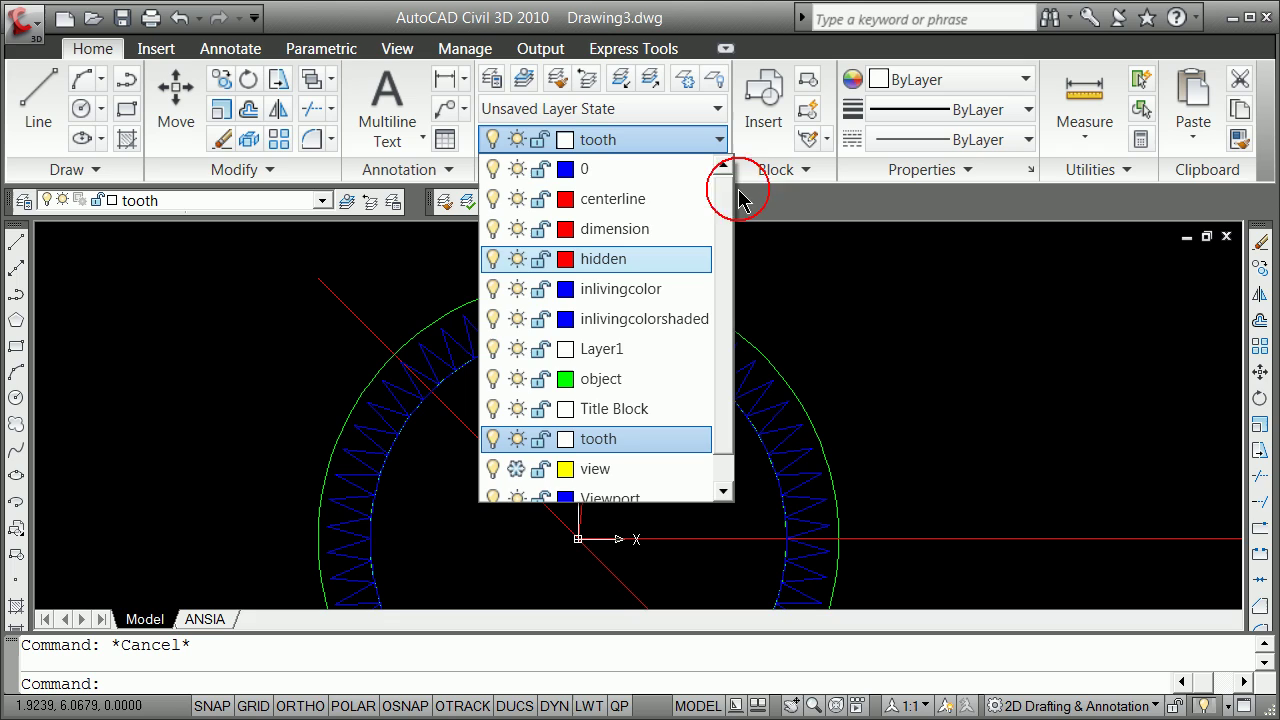
left_click(630, 170)
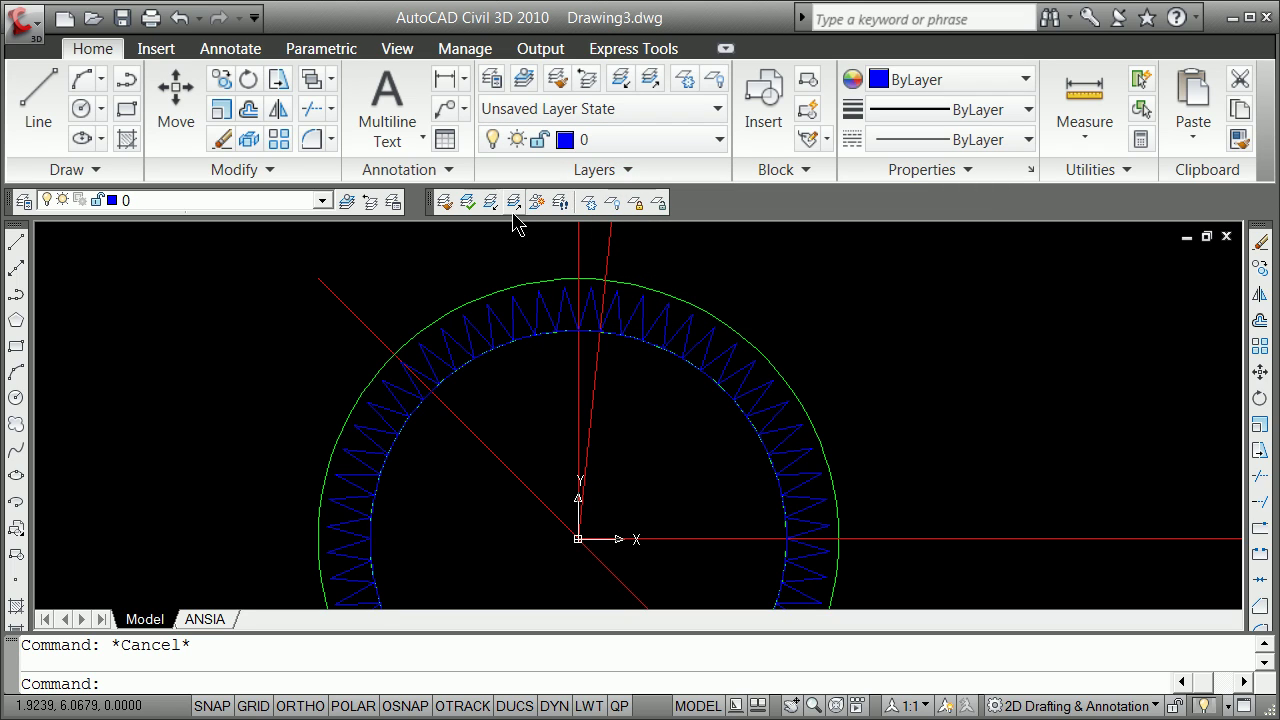
Change the colour of layer 0 to white in the layer properties and close the layer manager.
left_click(24, 202)
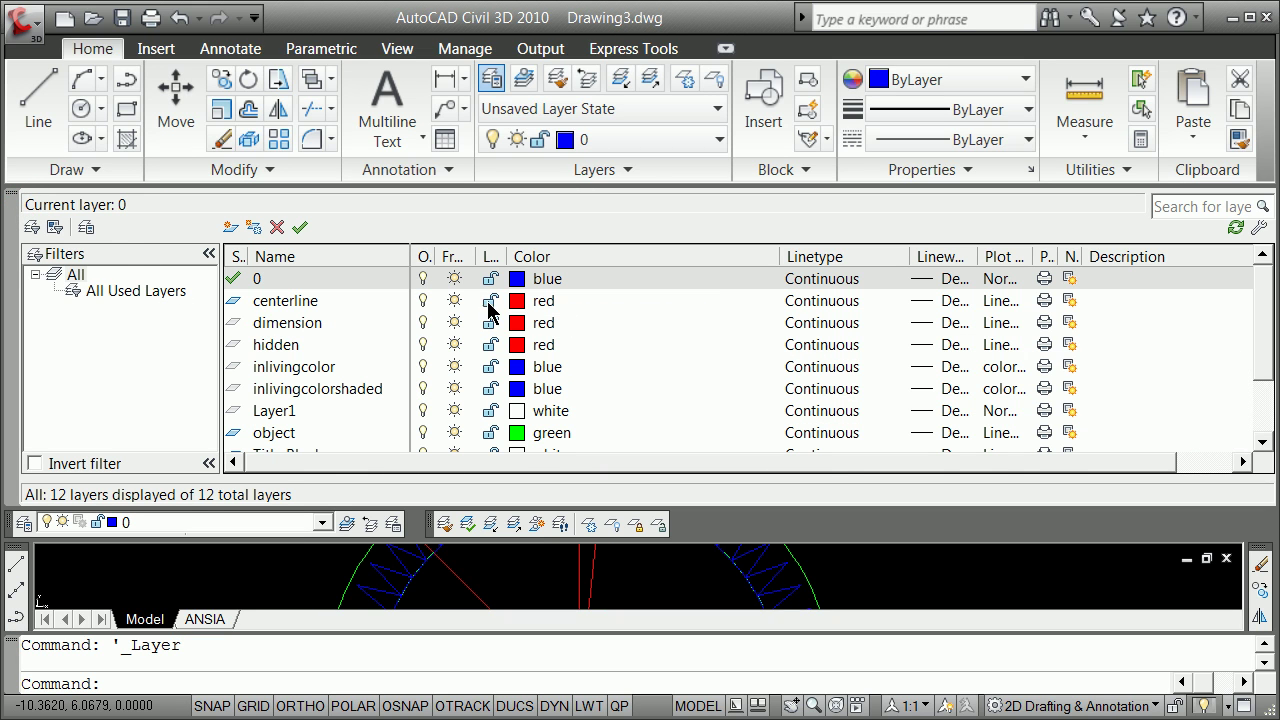
left_click(537, 280)
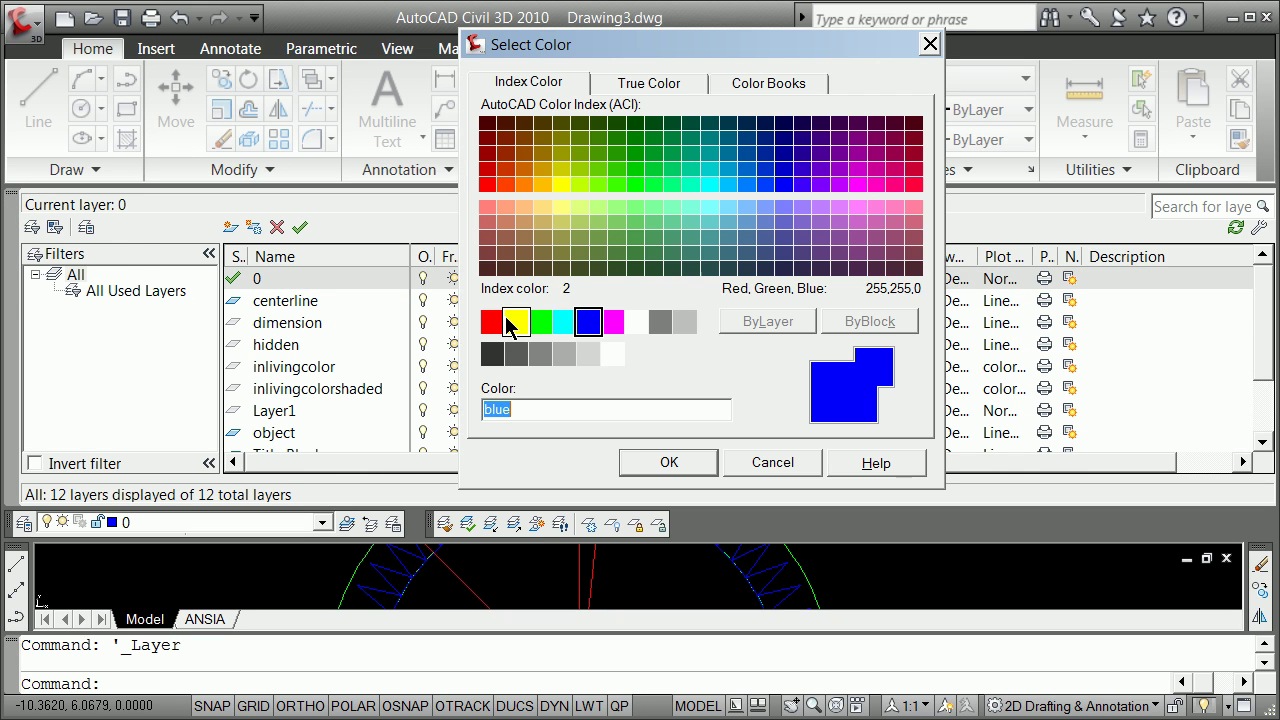
left_click(636, 321)
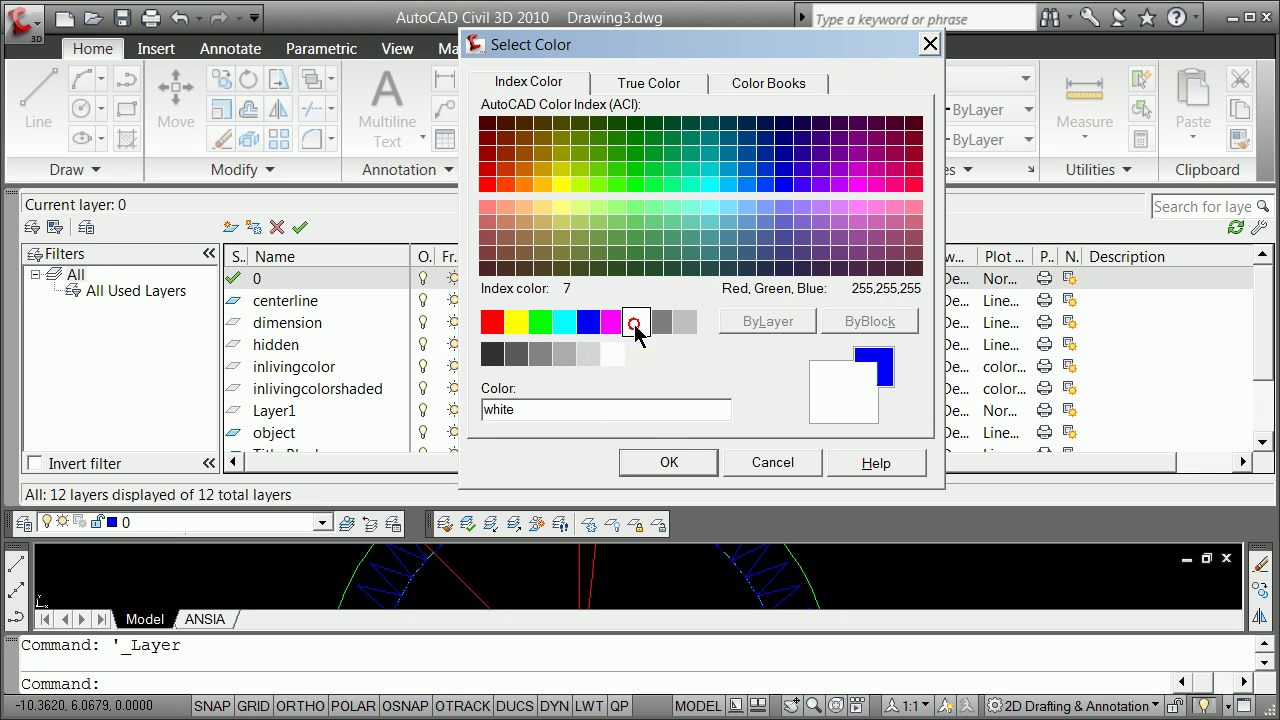
left_click(665, 465)
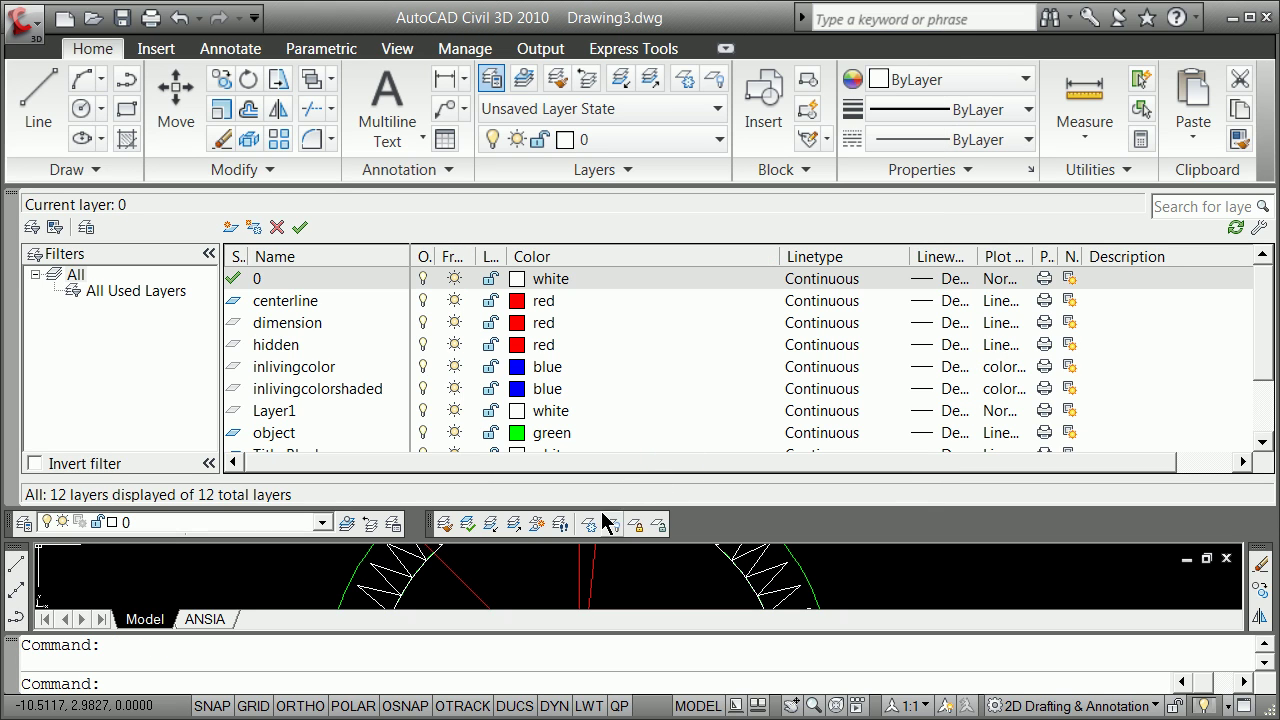
left_click(1268, 17)
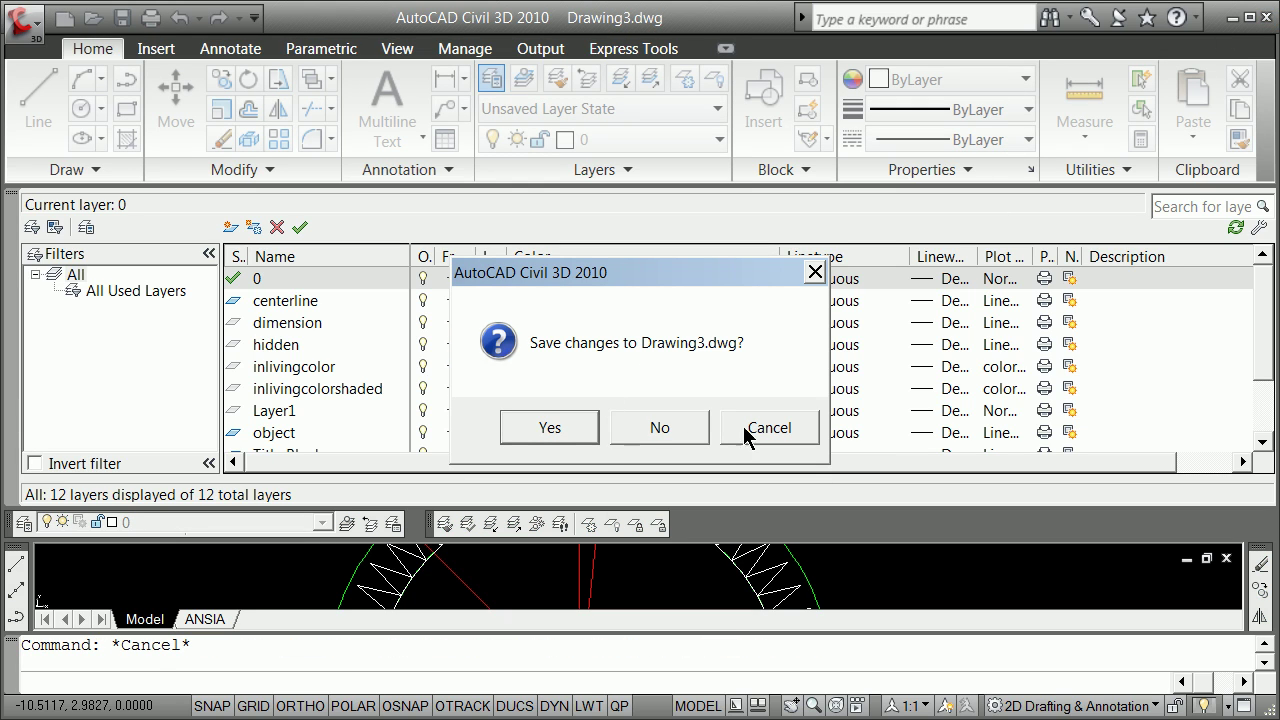
left_click(766, 428)
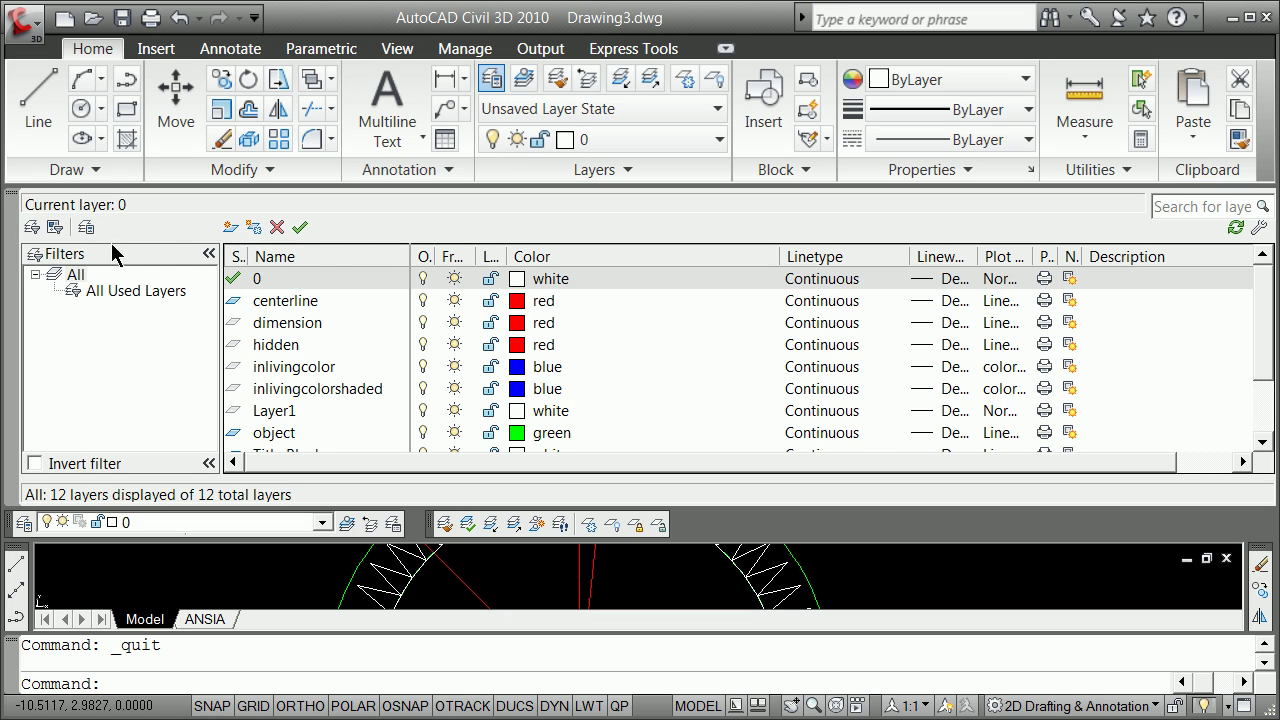
left_click(11, 204)
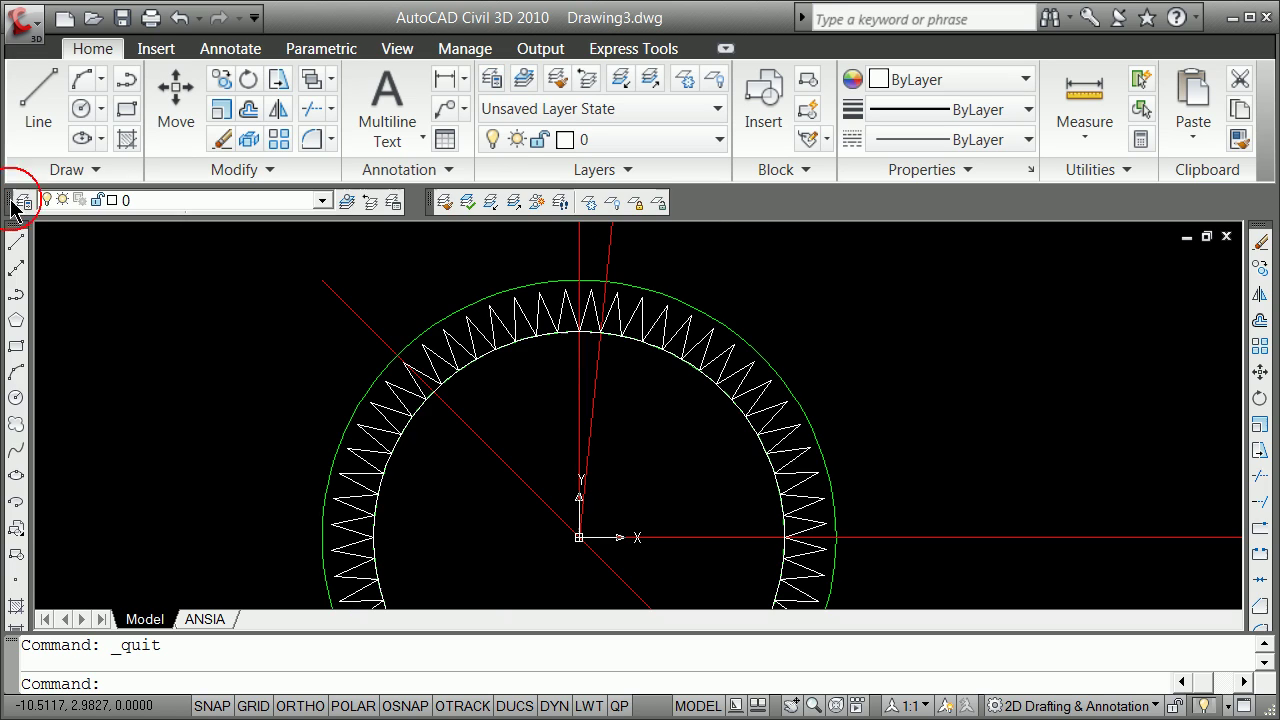
List the object data of one tooth block near the top of the ring to check its layer and block name.
left_click(612, 300)
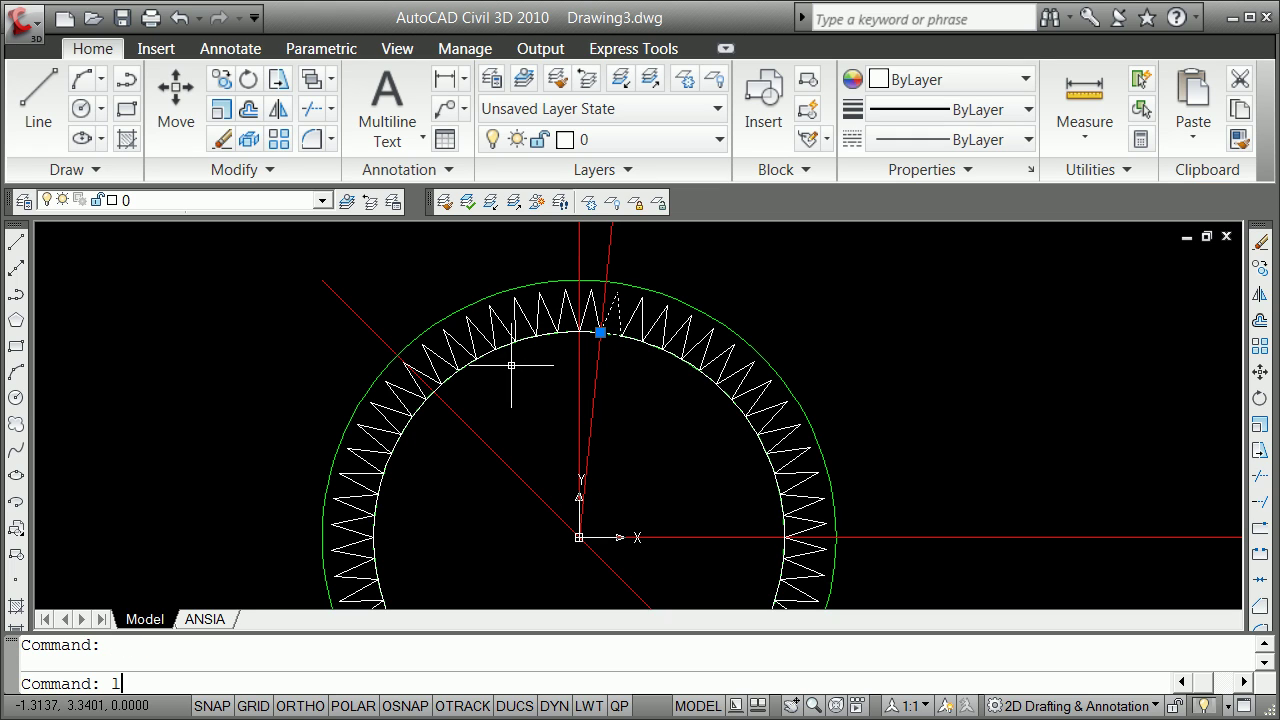
key("Return")
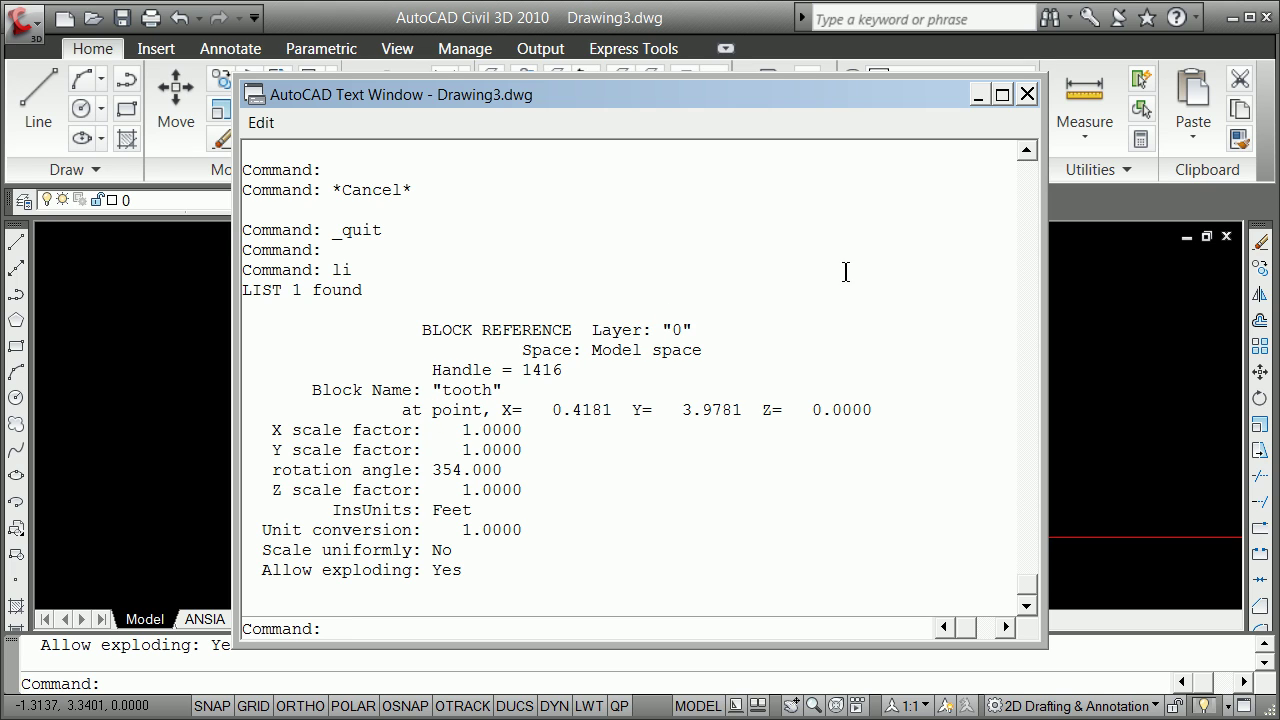
left_click(1027, 94)
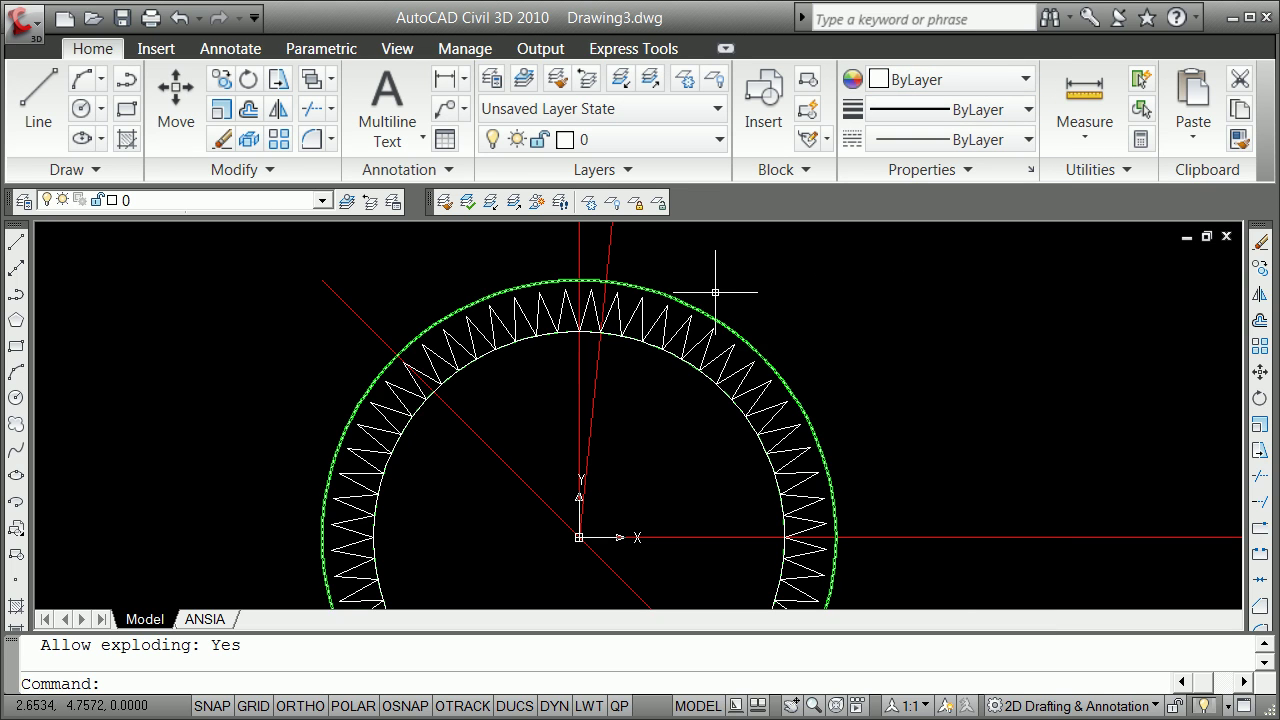
Quick-select all block references in the entire drawing whose Name equals tooth.
scroll(749, 300, "down", 4)
scroll(749, 310, "down", 3)
scroll(749, 320, "up", 4)
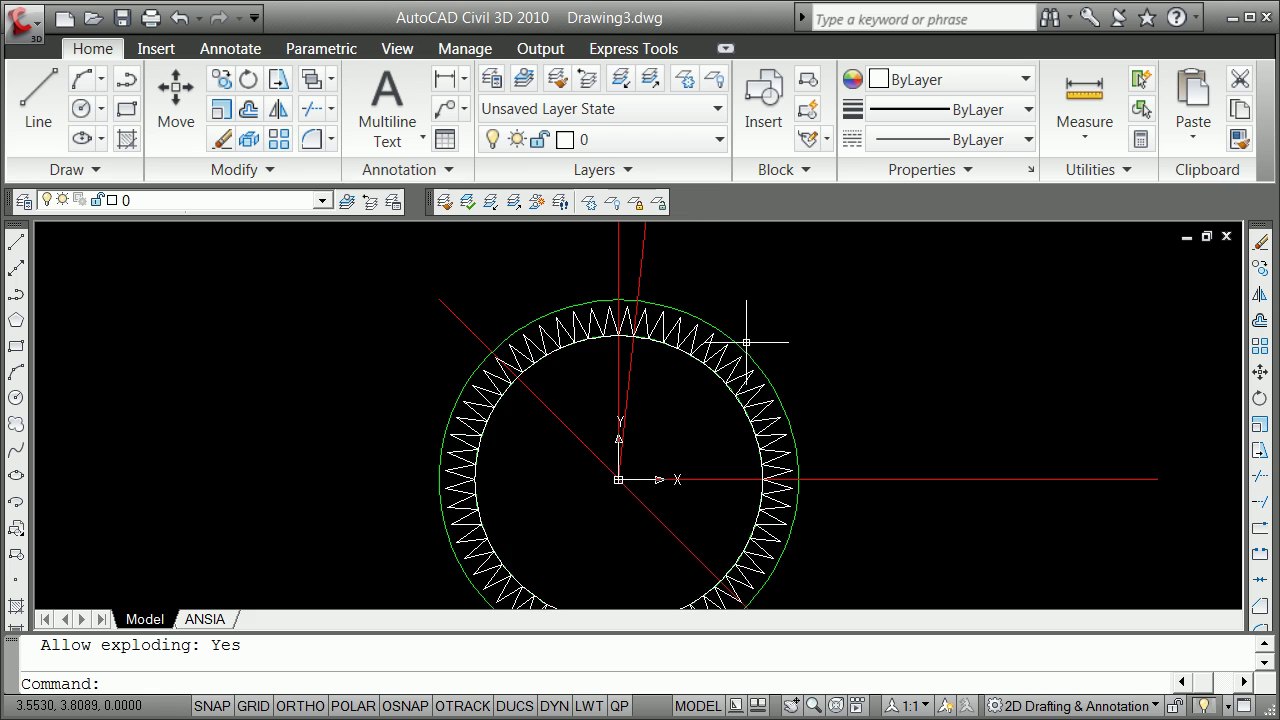
scroll(755, 385, "down", 3)
scroll(782, 406, "up", 3)
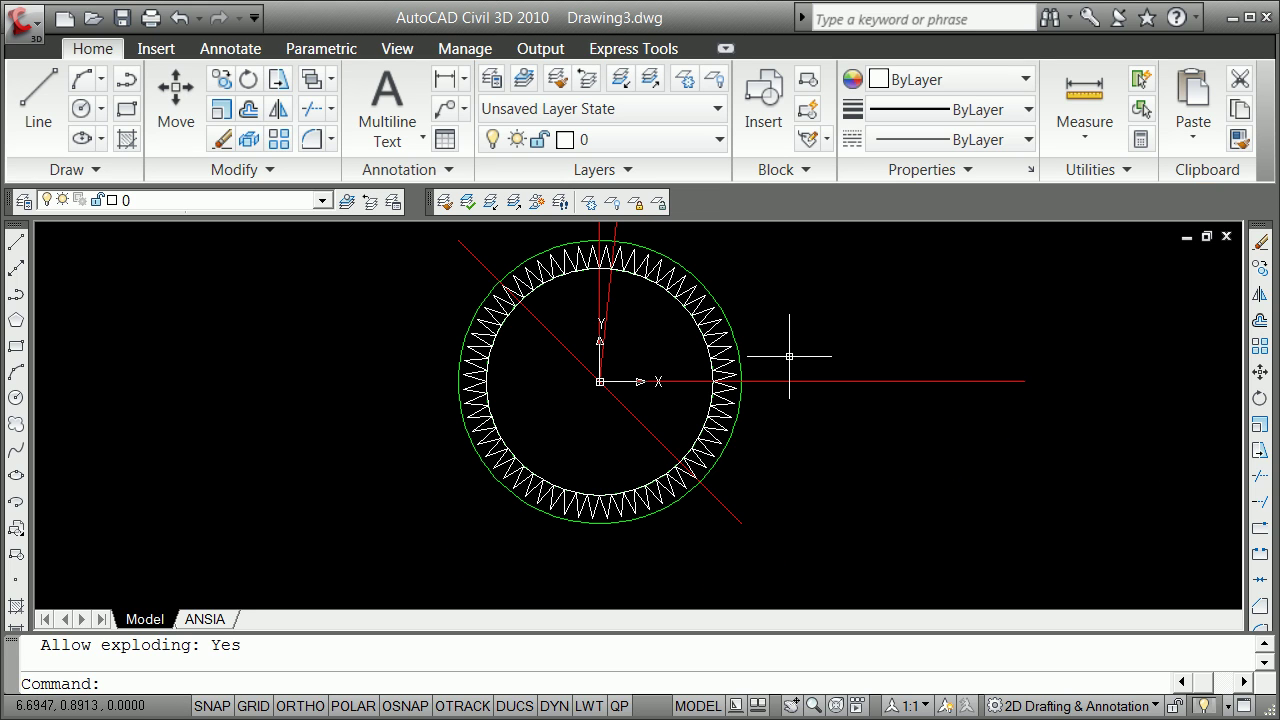
type("select")
key("Return")
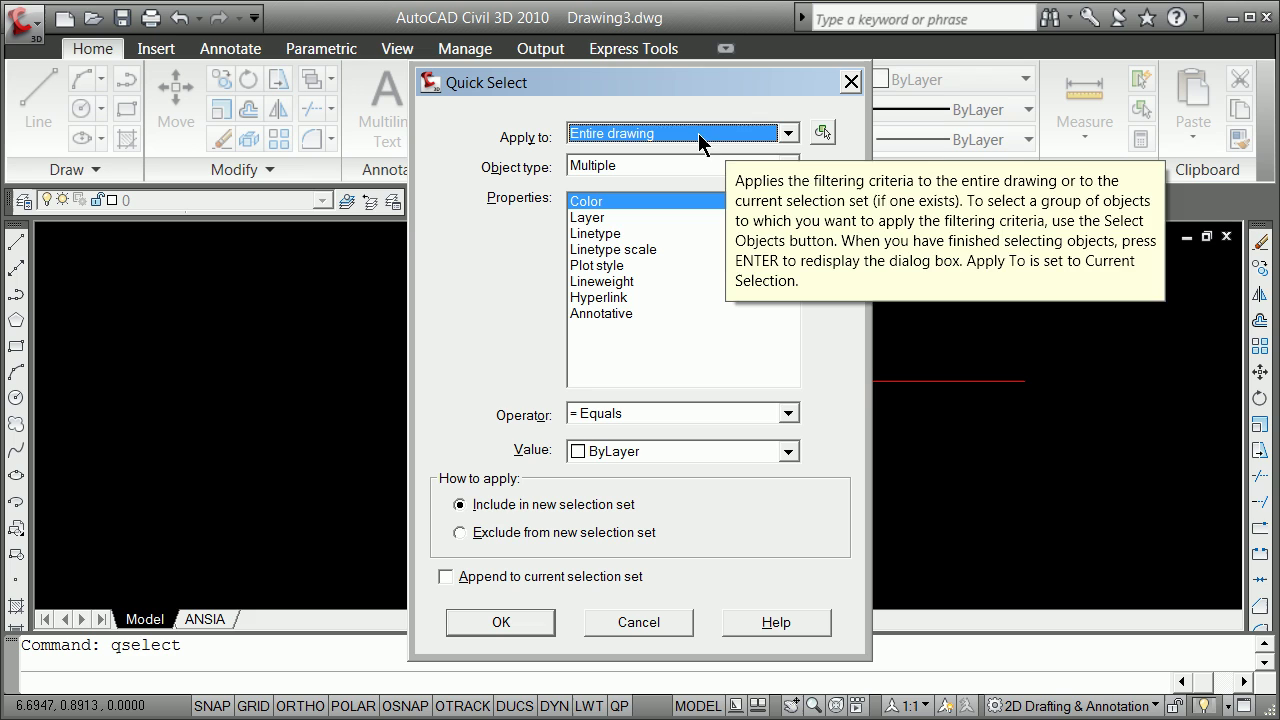
left_click(788, 166)
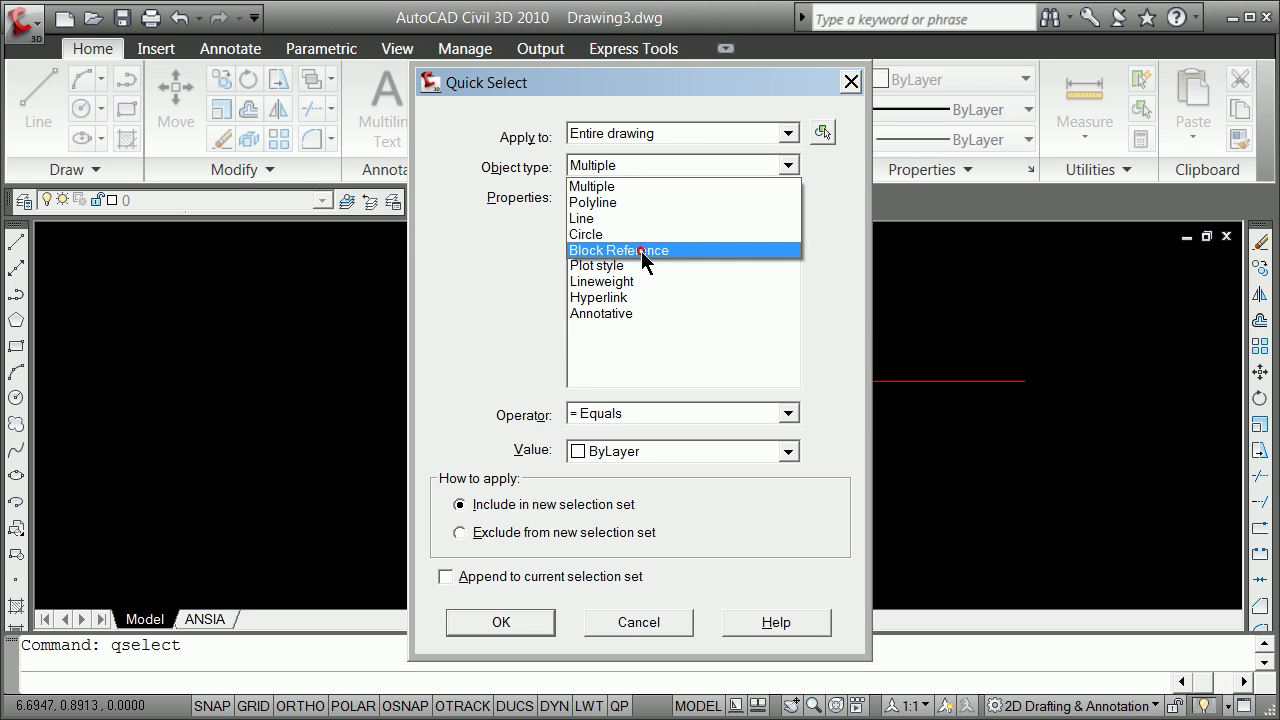
left_click(641, 251)
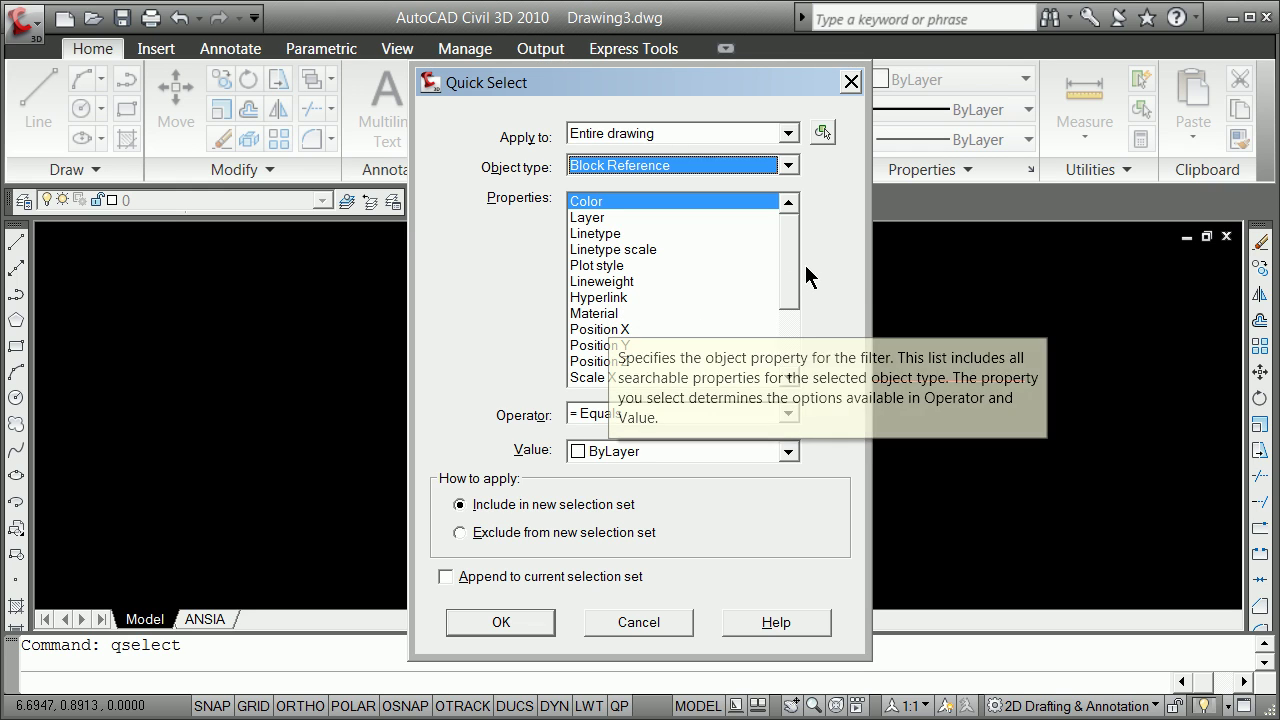
left_click_drag(792, 258, 789, 338)
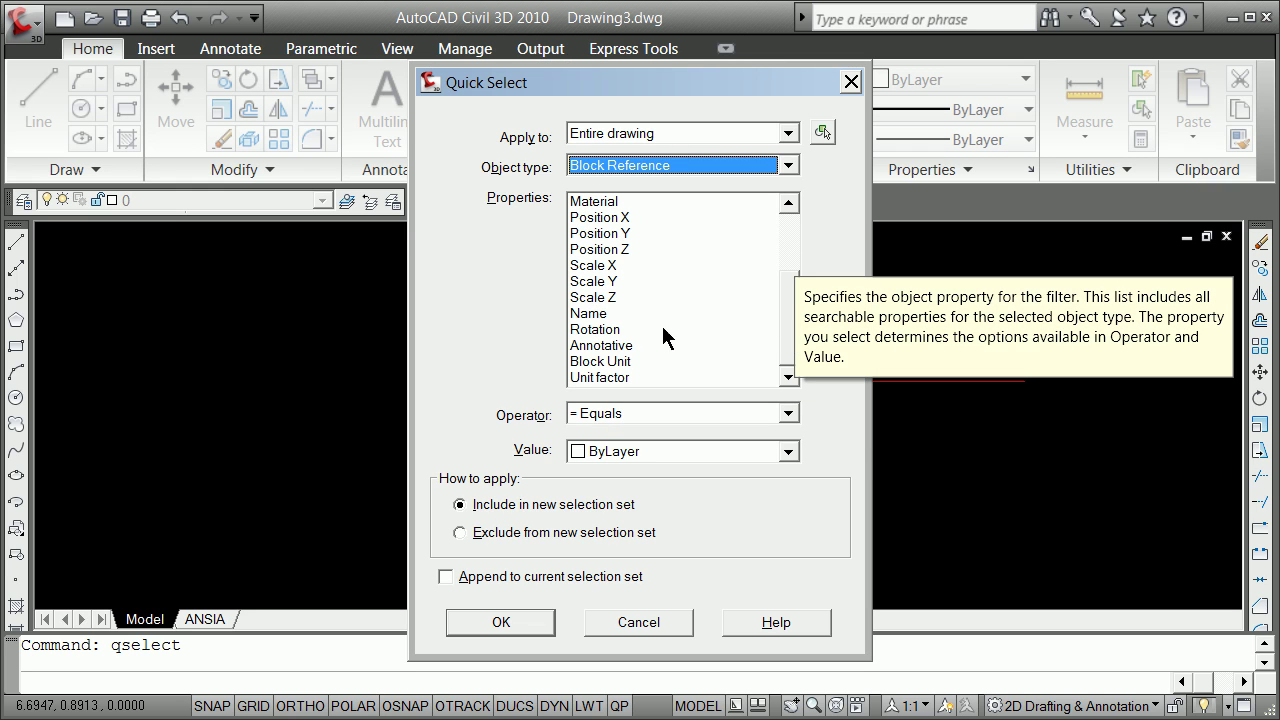
left_click(600, 314)
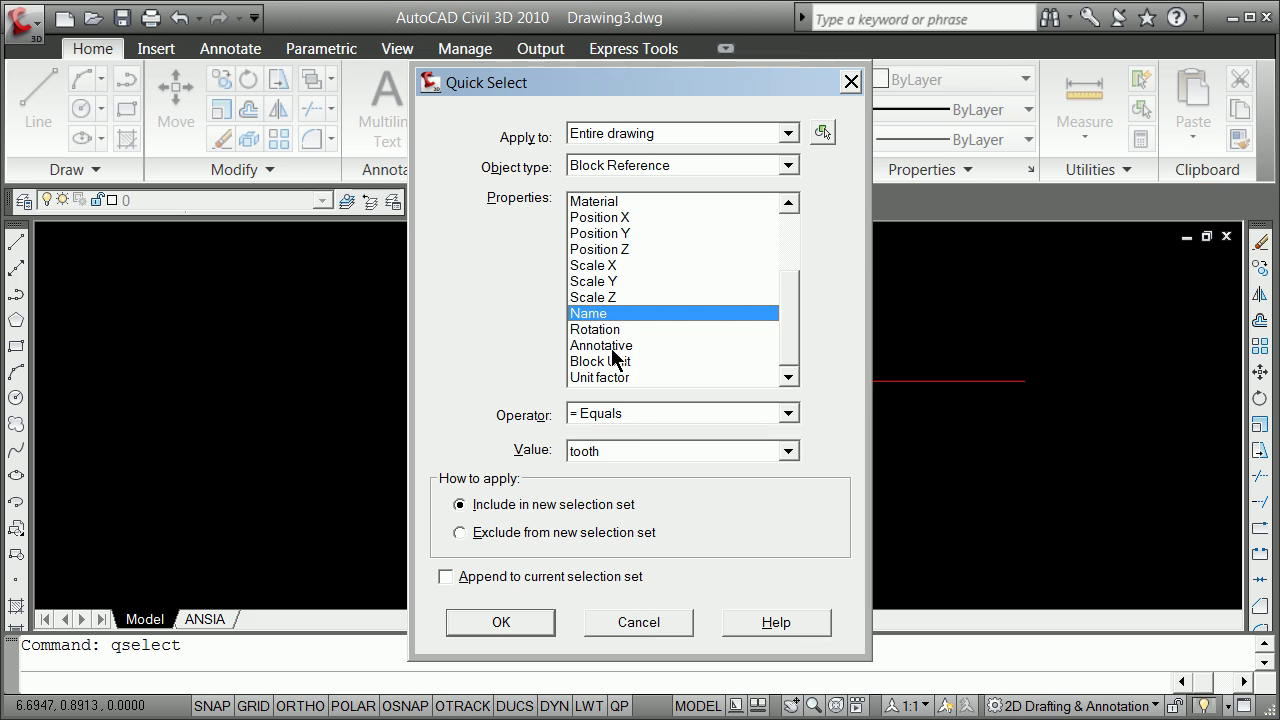
left_click(503, 622)
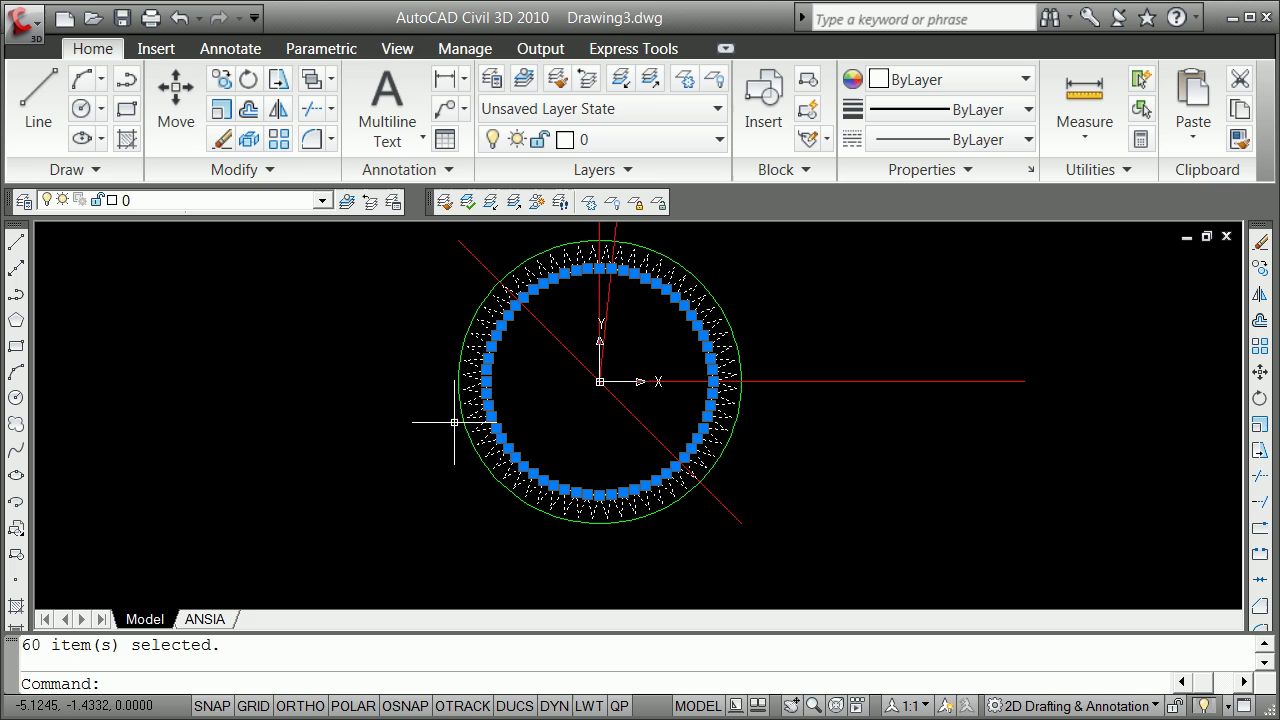
Assign the selected tooth blocks to the tooth layer through their object properties and clear the selection.
right_click(353, 373)
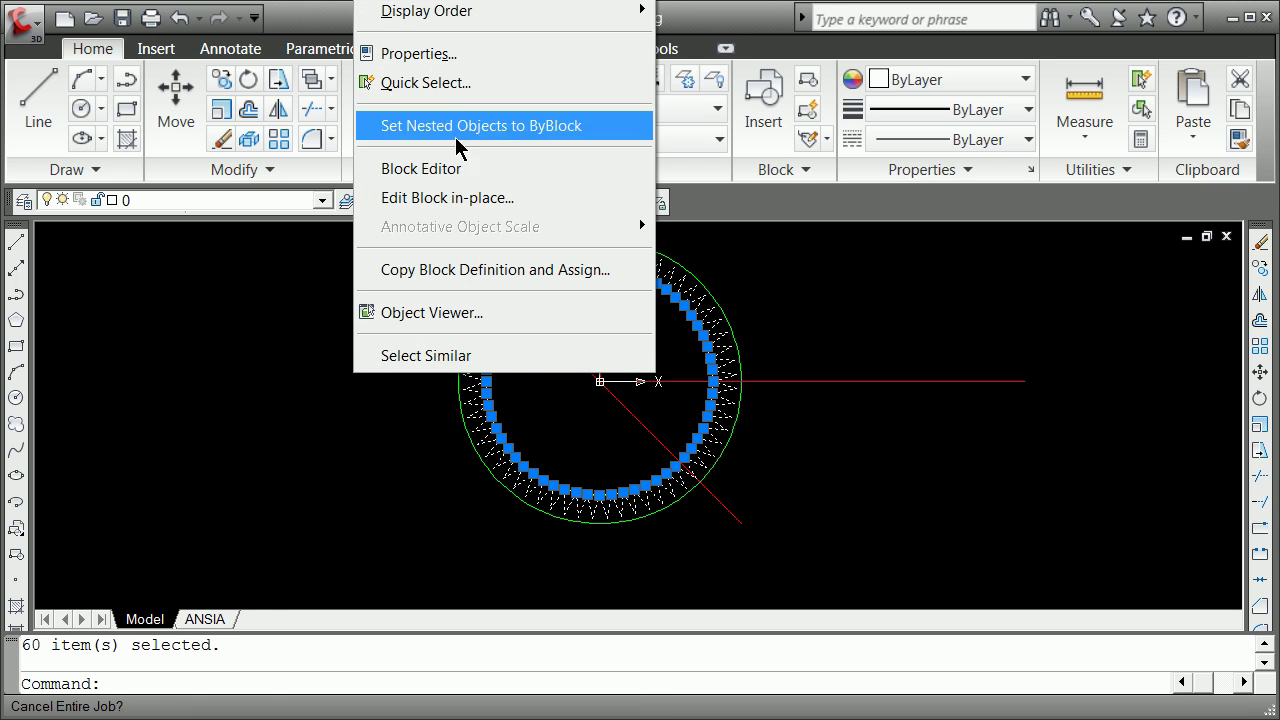
left_click(457, 55)
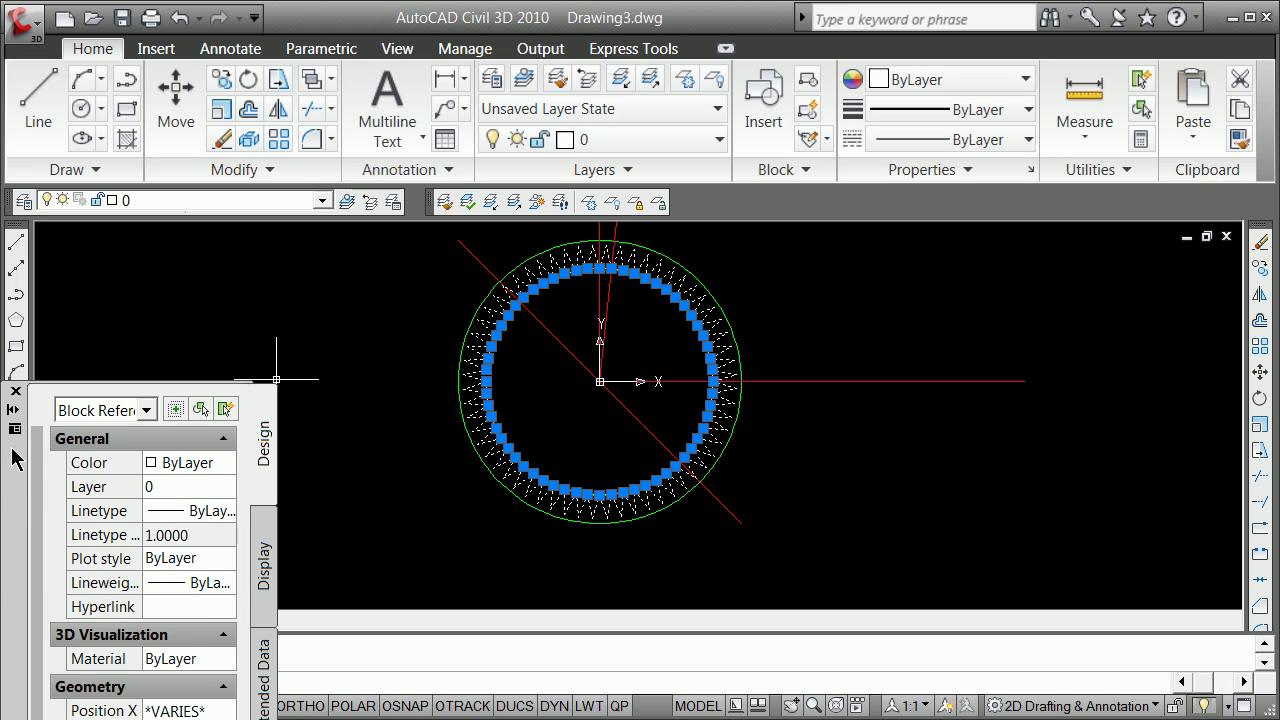
left_click_drag(15, 458, 67, 372)
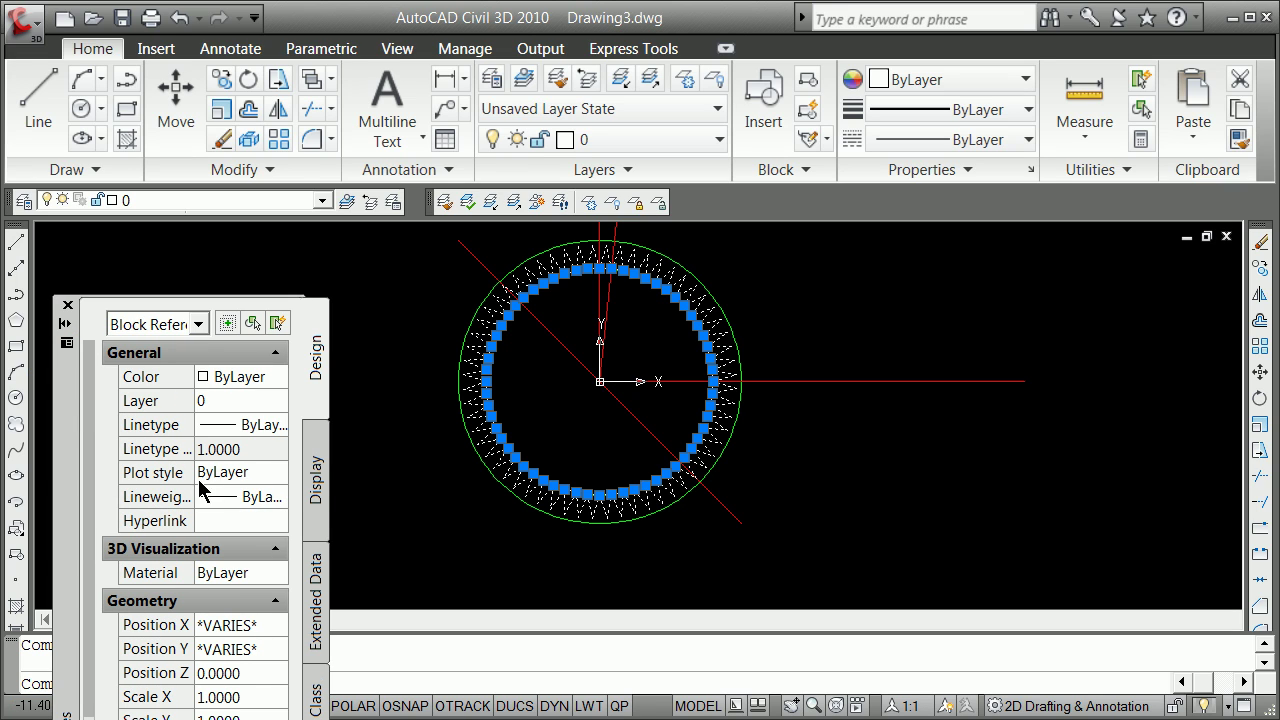
left_click(232, 405)
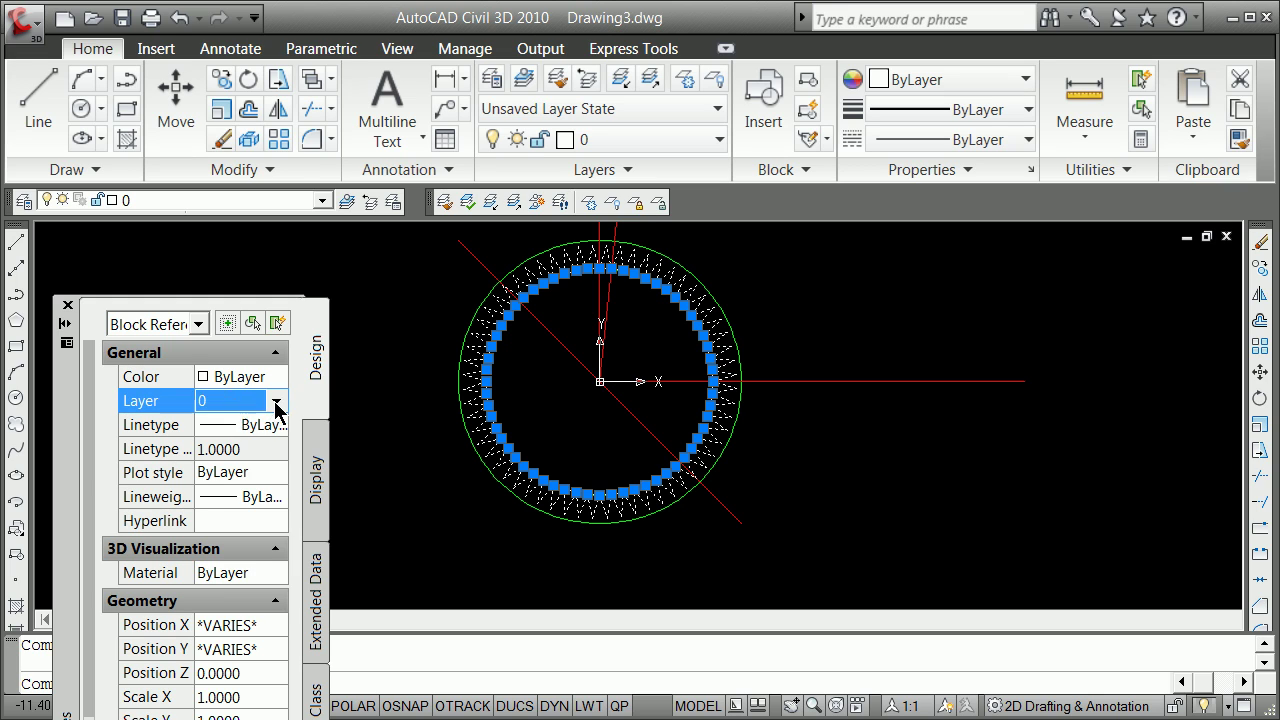
left_click(276, 402)
scroll(287, 489, "down", 1)
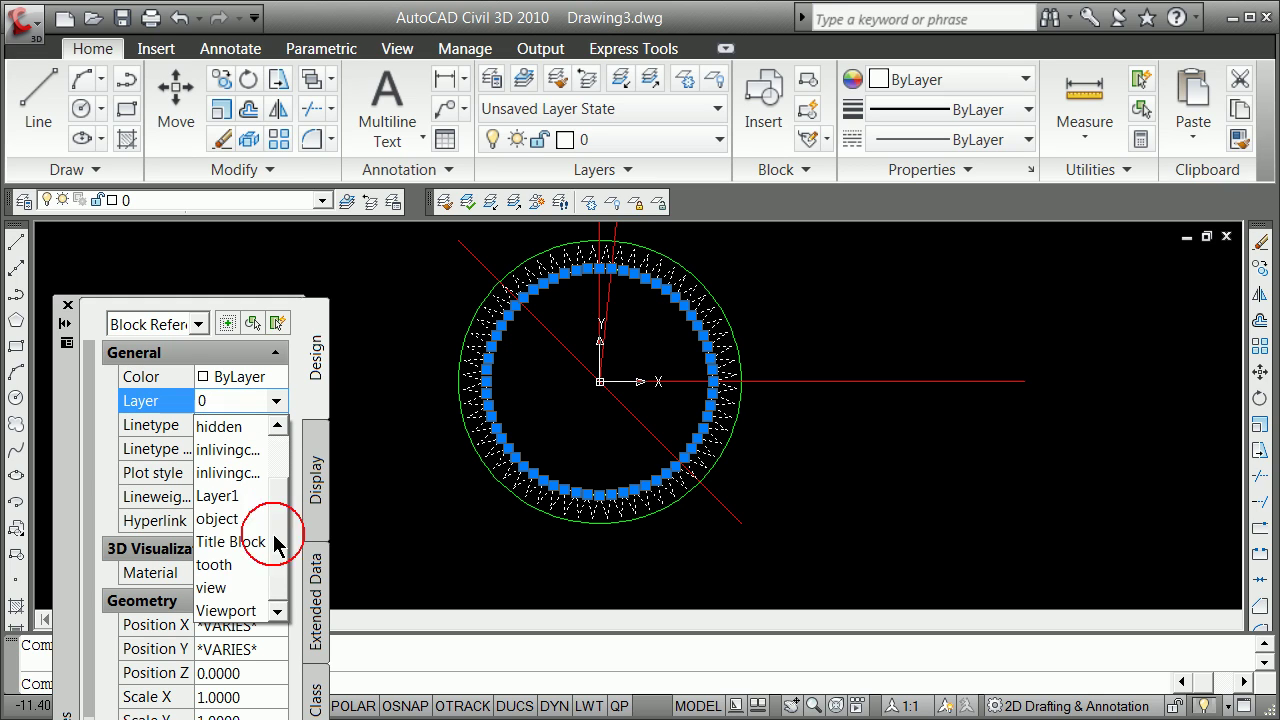
left_click(224, 567)
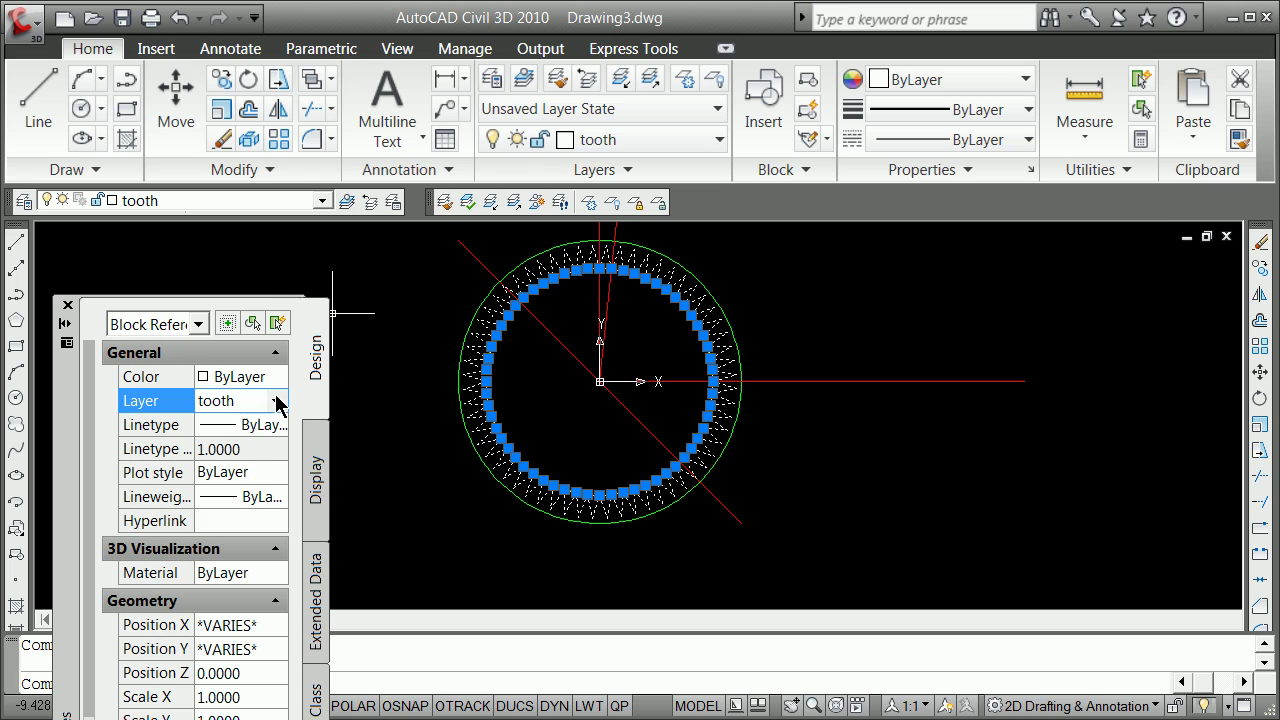
left_click(67, 306)
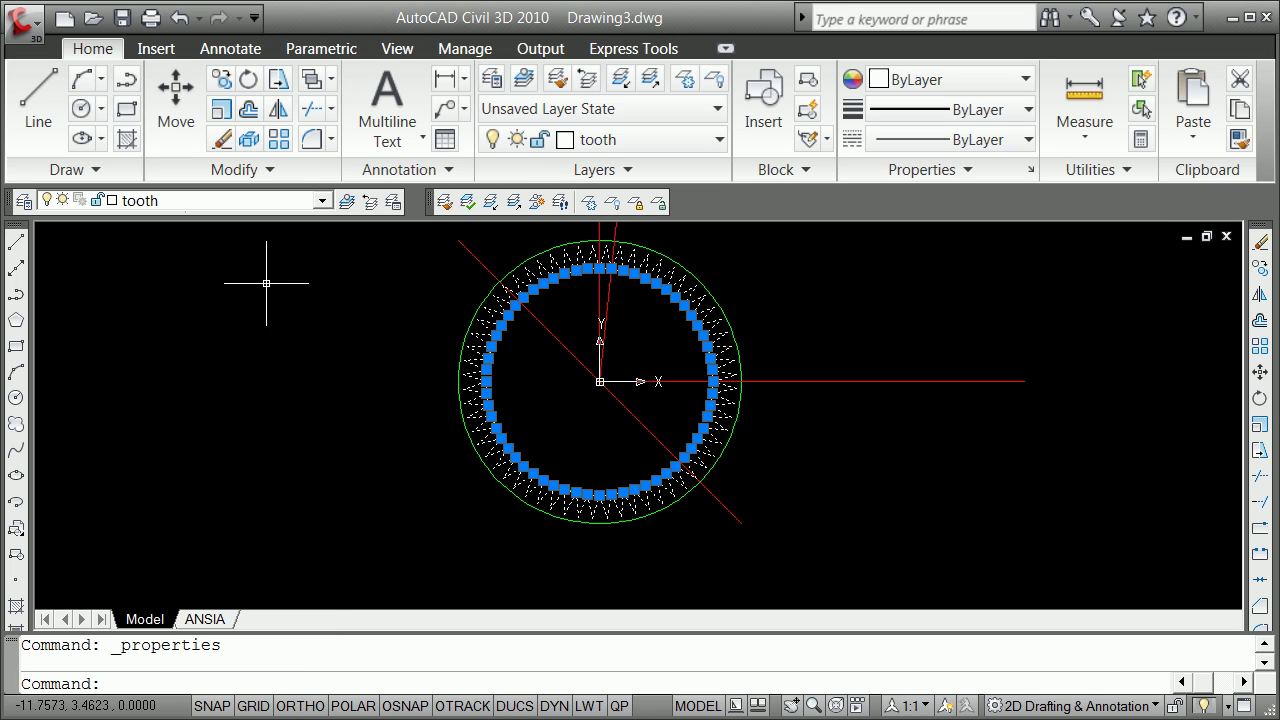
key("Escape")
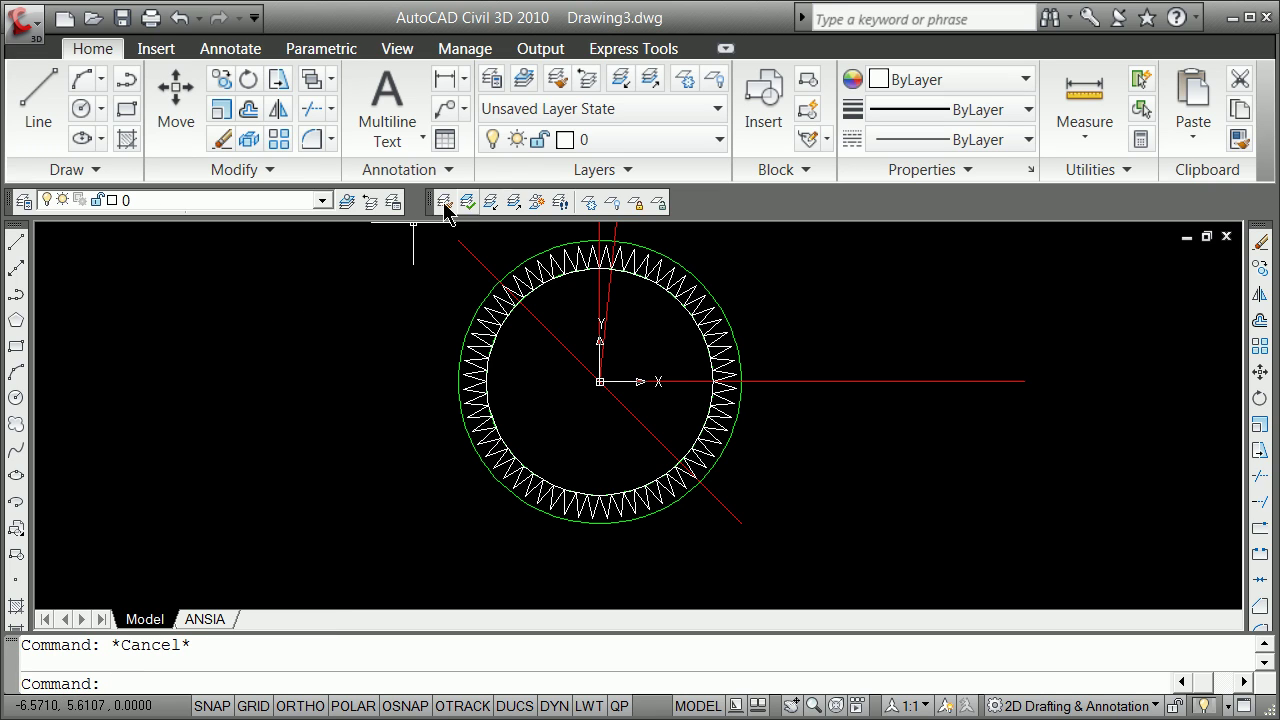
Freeze the view layer and change the tooth layer's colour to magenta in the layer properties.
left_click(24, 200)
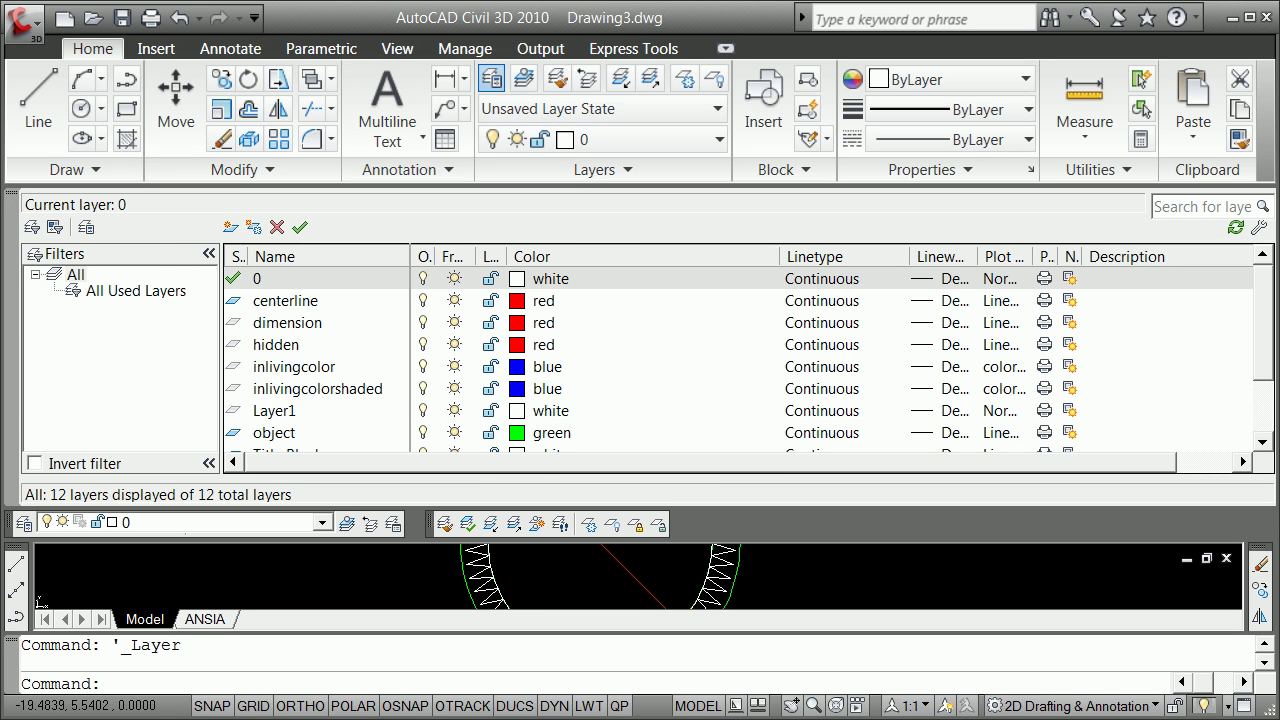
scroll(1262, 390, "down", 2)
left_click(454, 410)
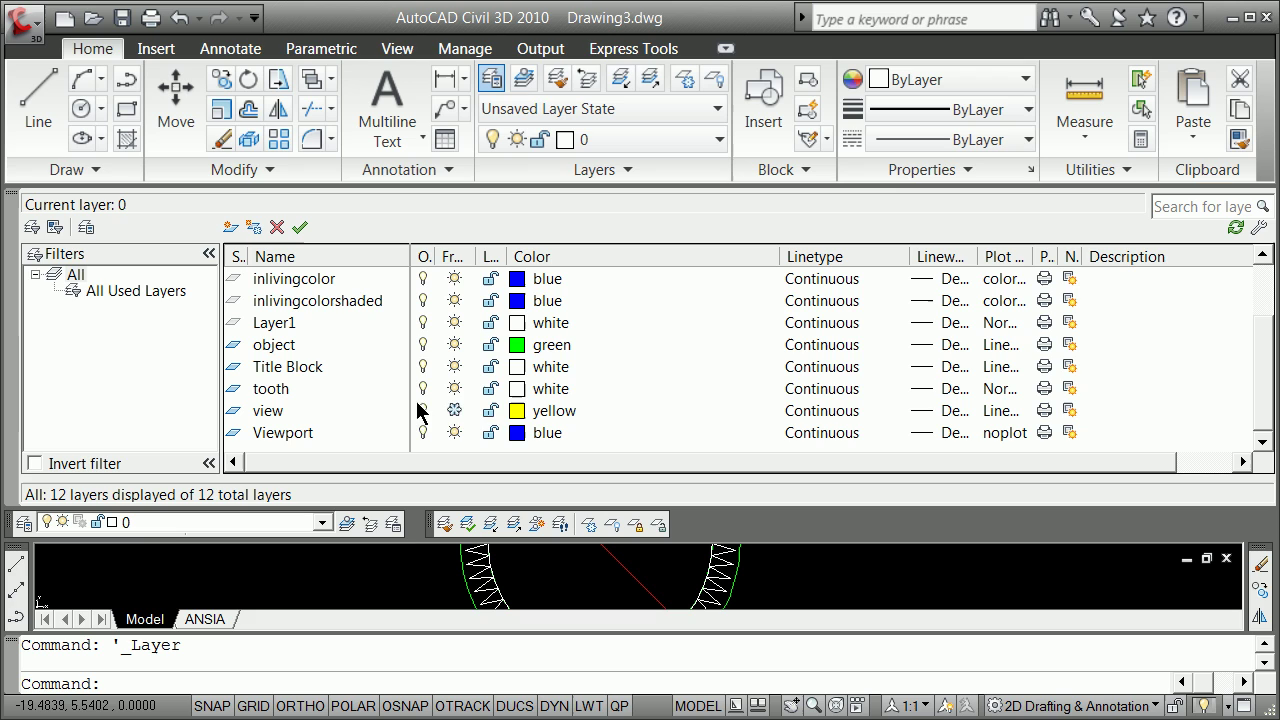
left_click(517, 388)
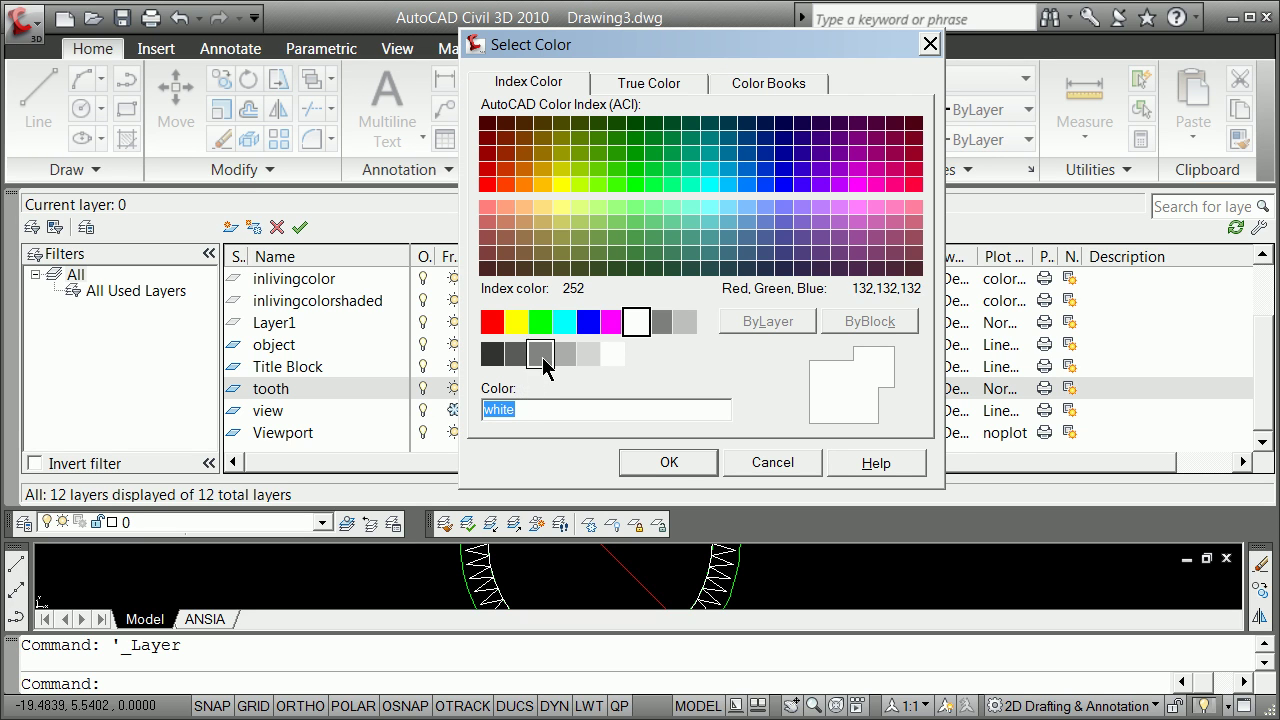
left_click(612, 321)
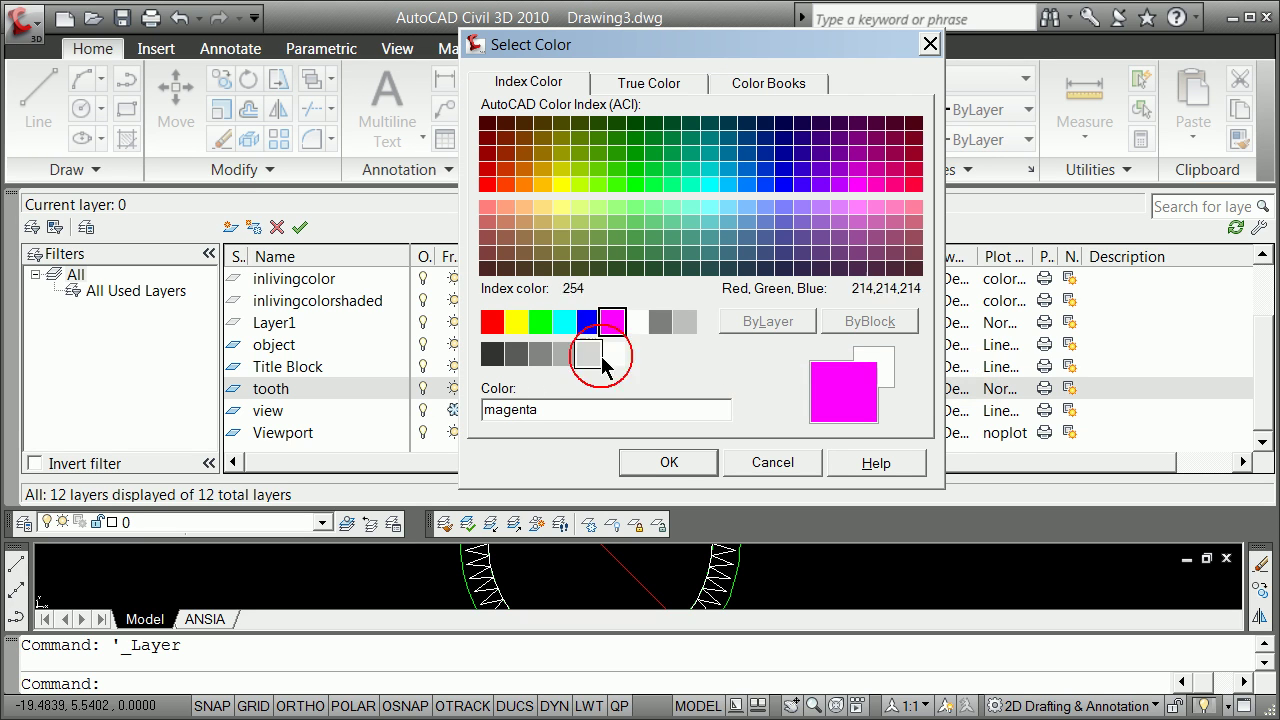
left_click(665, 462)
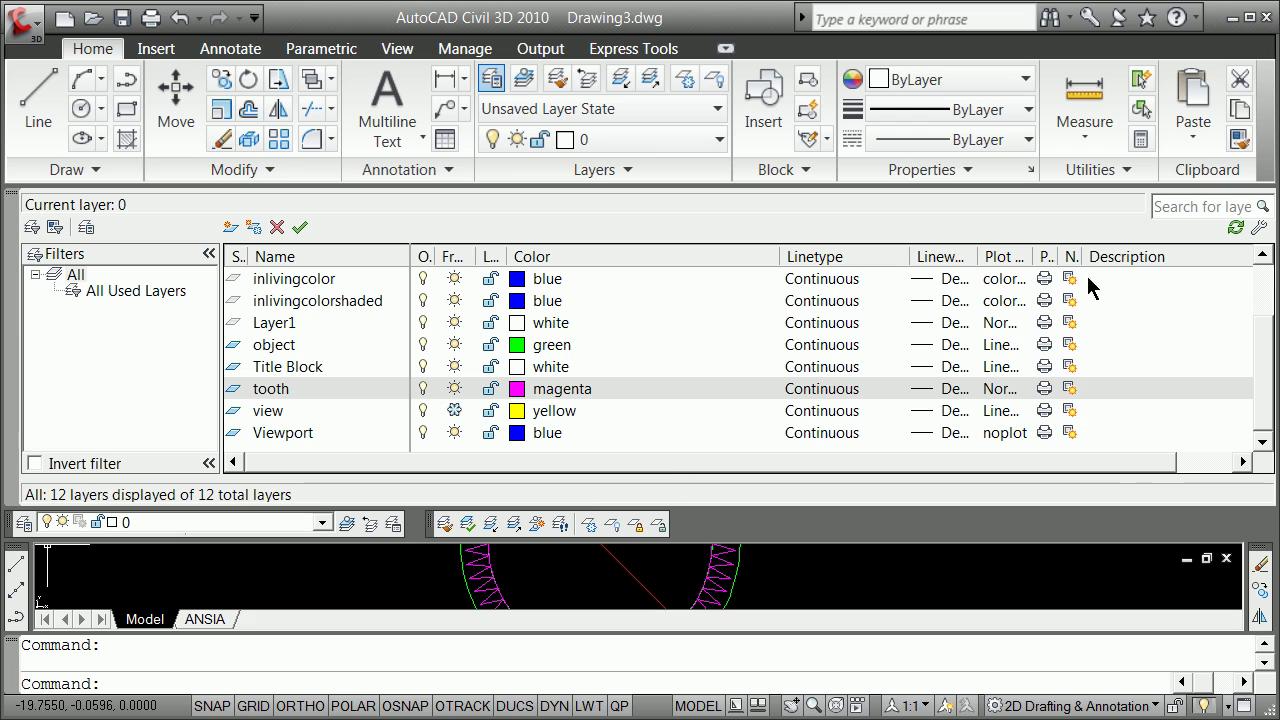
left_click(14, 205)
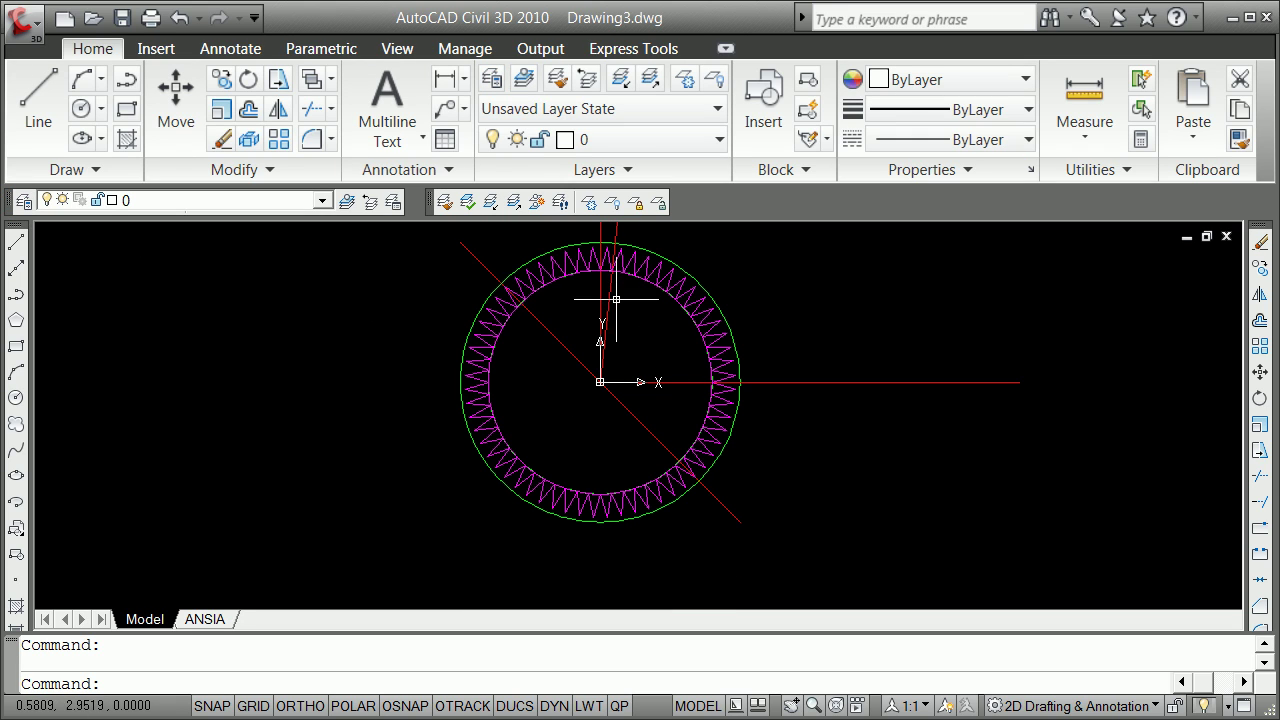
Erase the green outer circle around the ring of gear teeth.
scroll(674, 320, "up", 3)
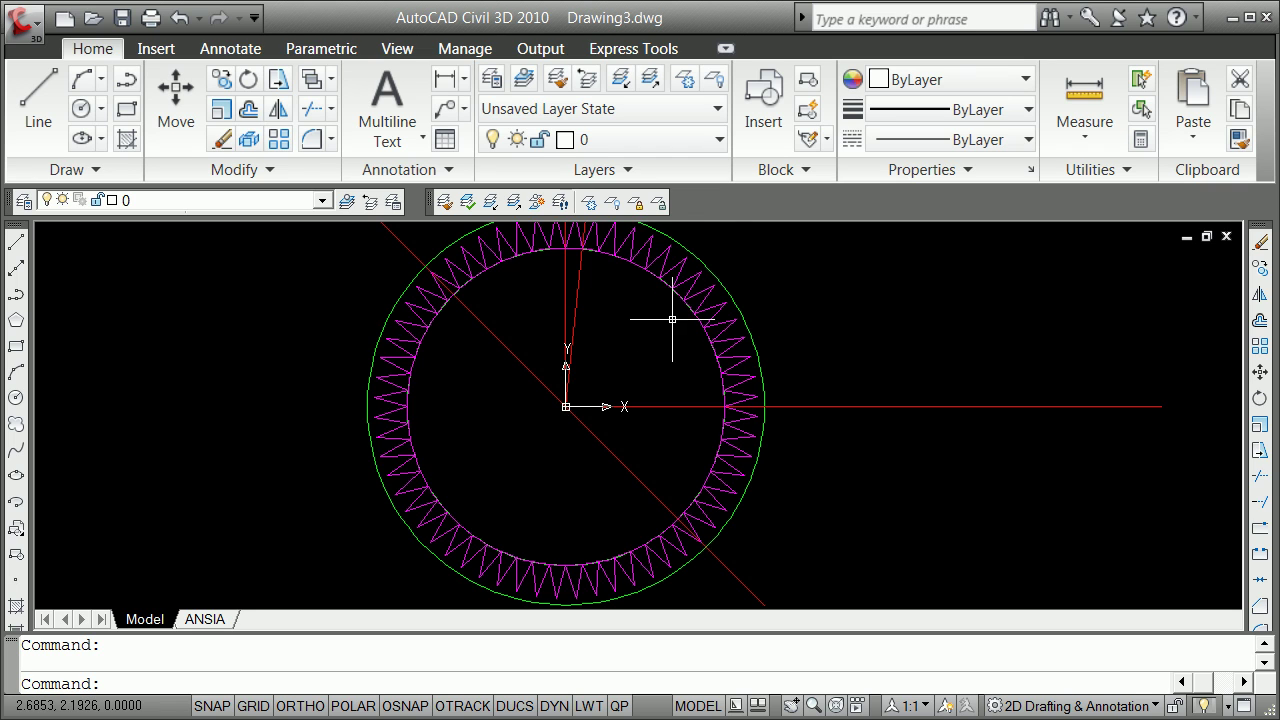
scroll(632, 277, "down", 4)
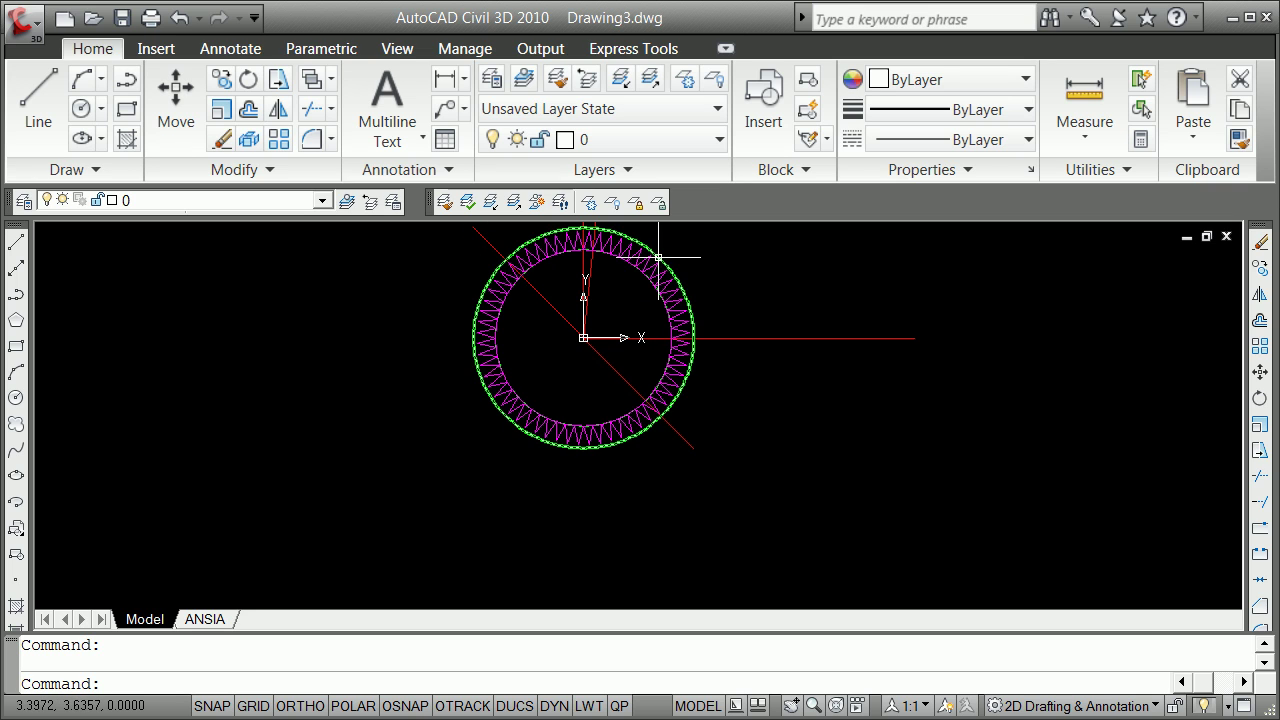
scroll(663, 257, "up", 3)
scroll(663, 257, "down", 1)
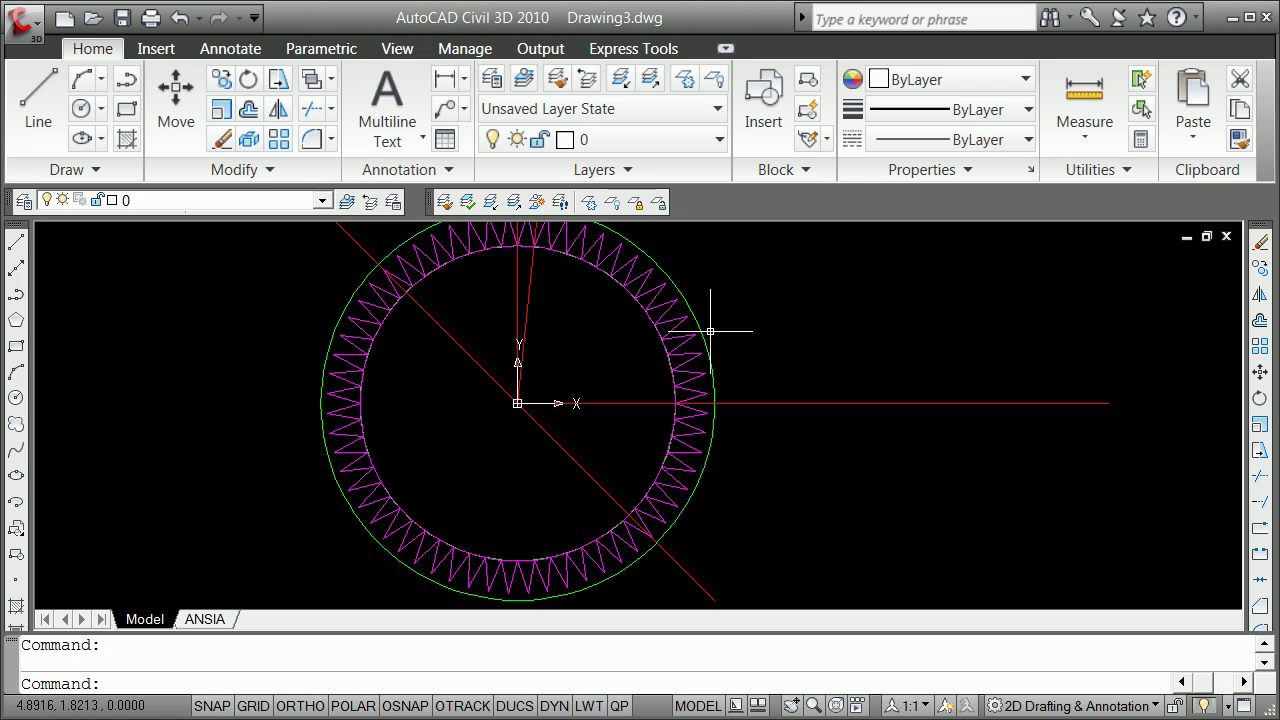
scroll(708, 285, "down", 2)
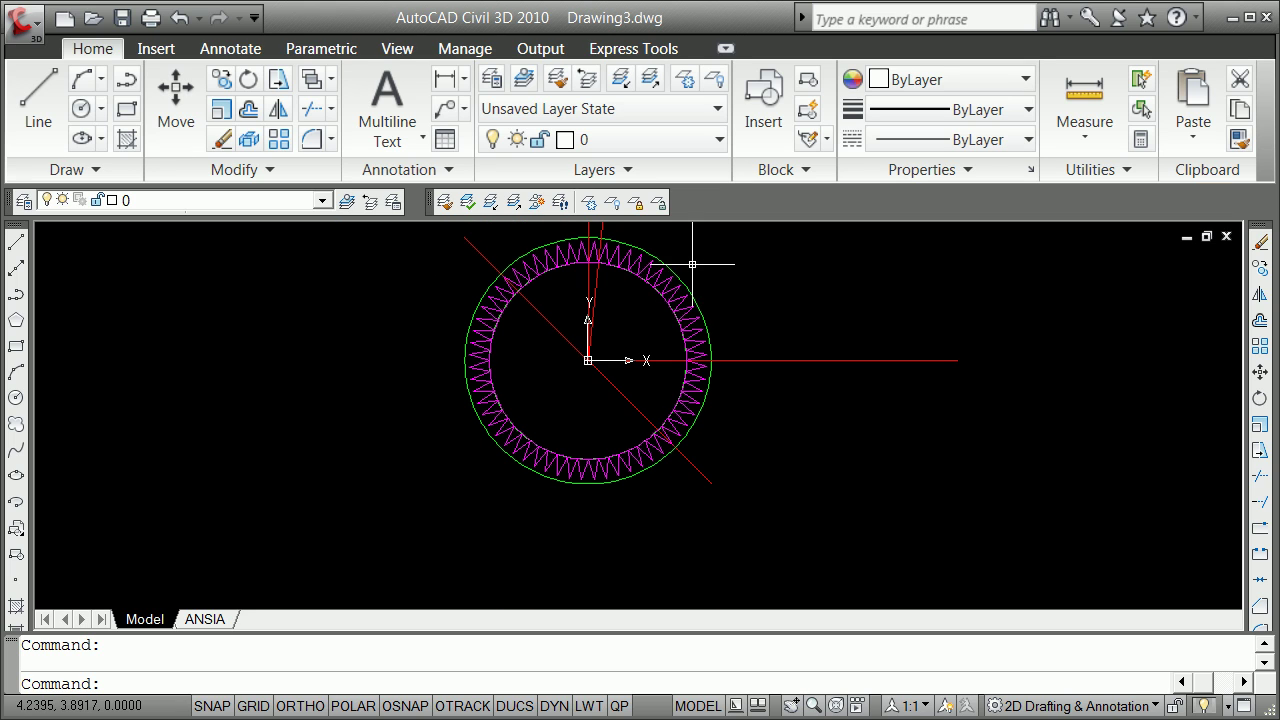
left_click(690, 277)
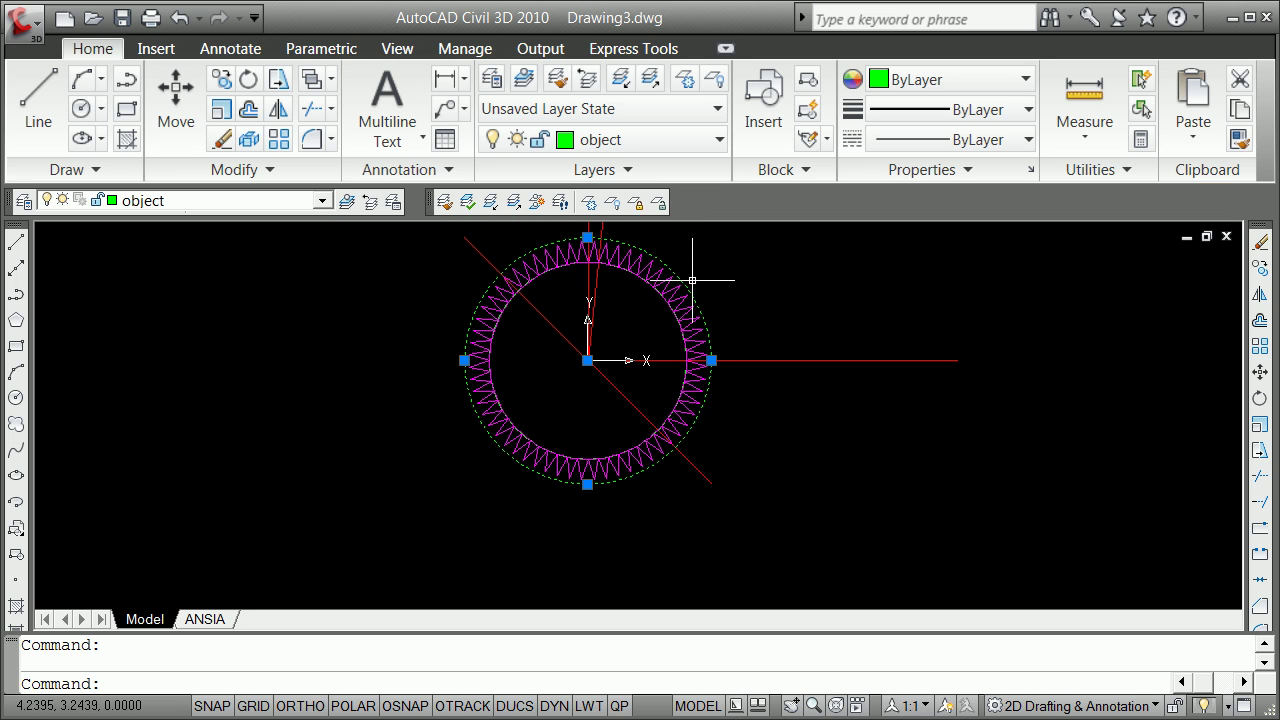
type("e")
key("Return")
Split the model space display into two vertical viewports using the Two: Vertical configuration of the VPORTS command.
scroll(640, 300, "up", 4)
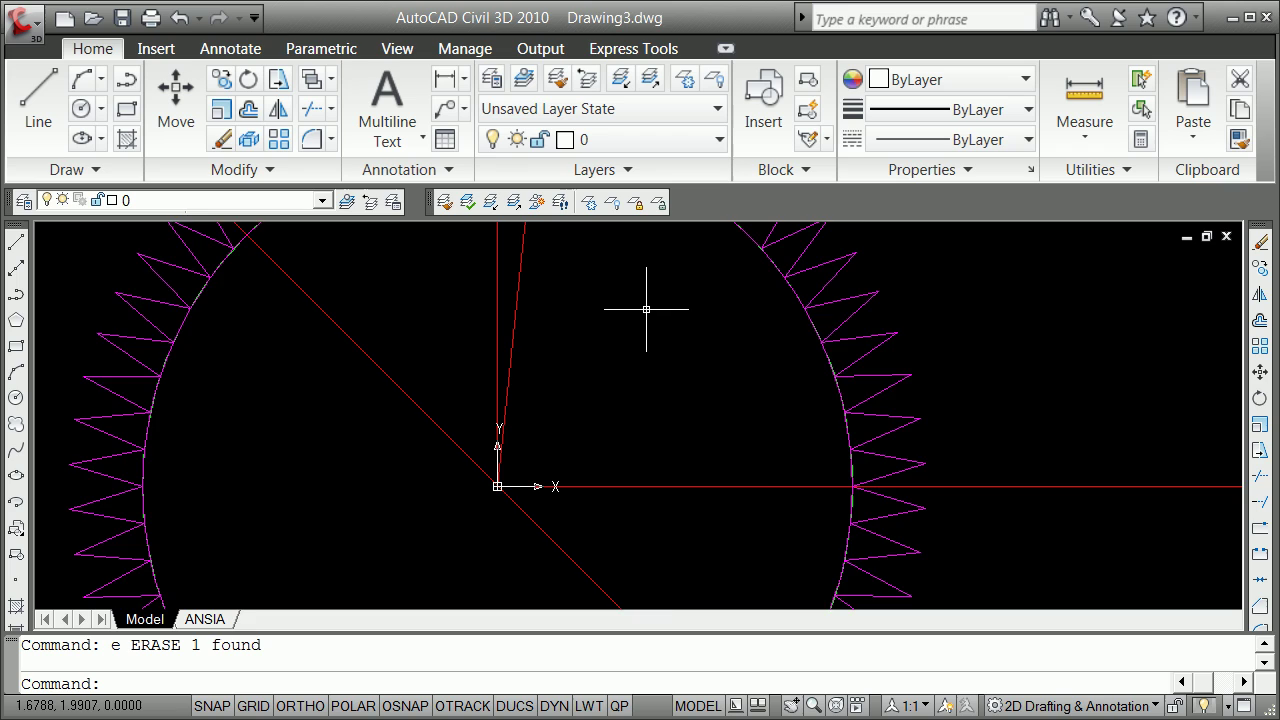
scroll(646, 309, "down", 6)
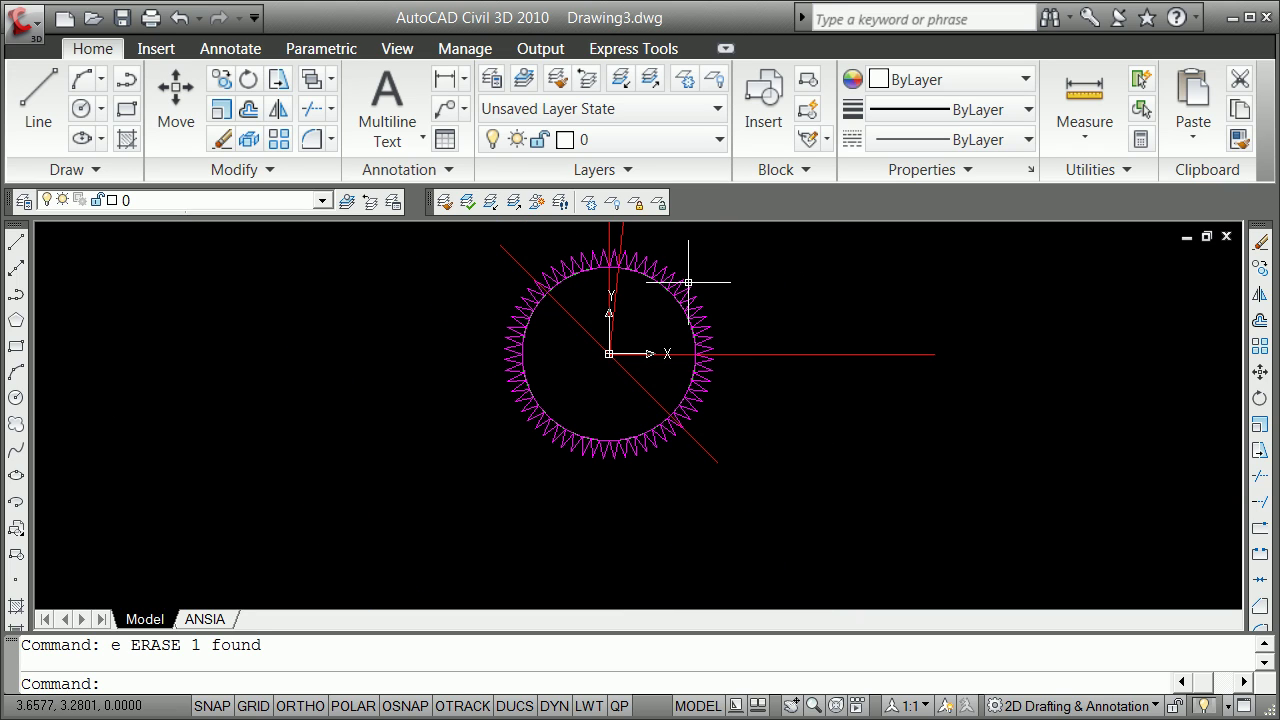
scroll(671, 257, "up", 3)
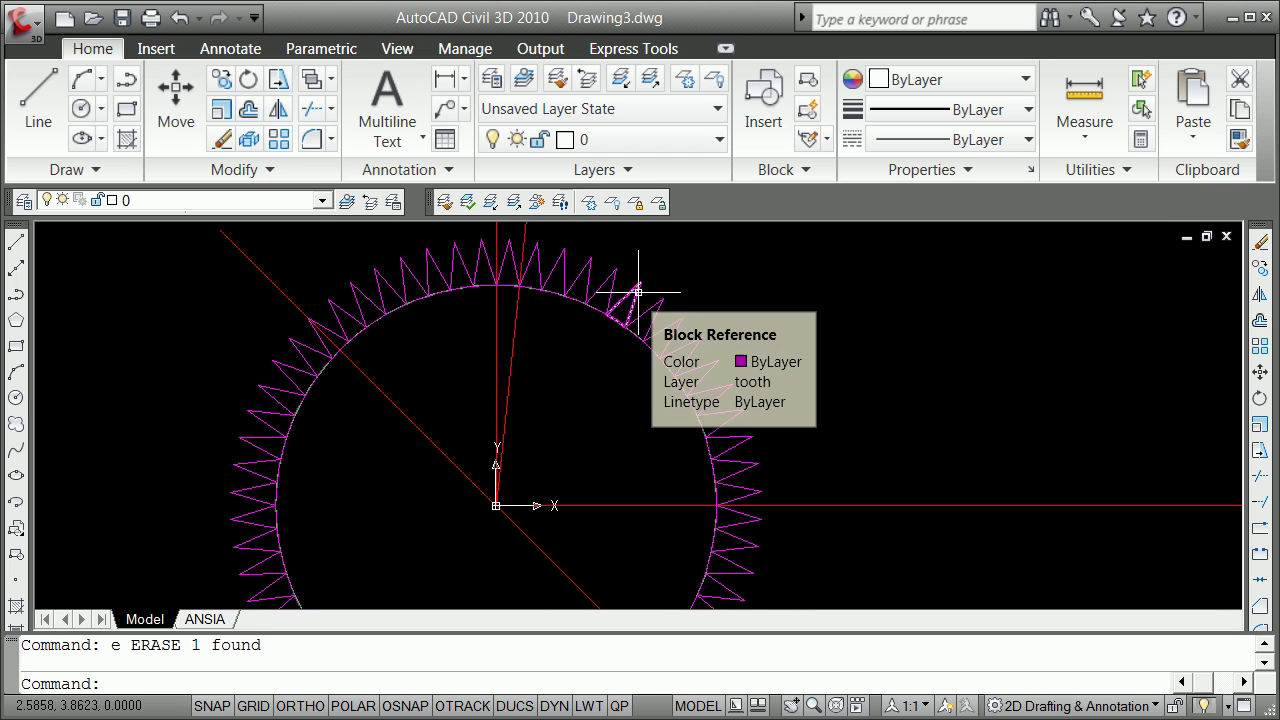
mouse_move(636, 288)
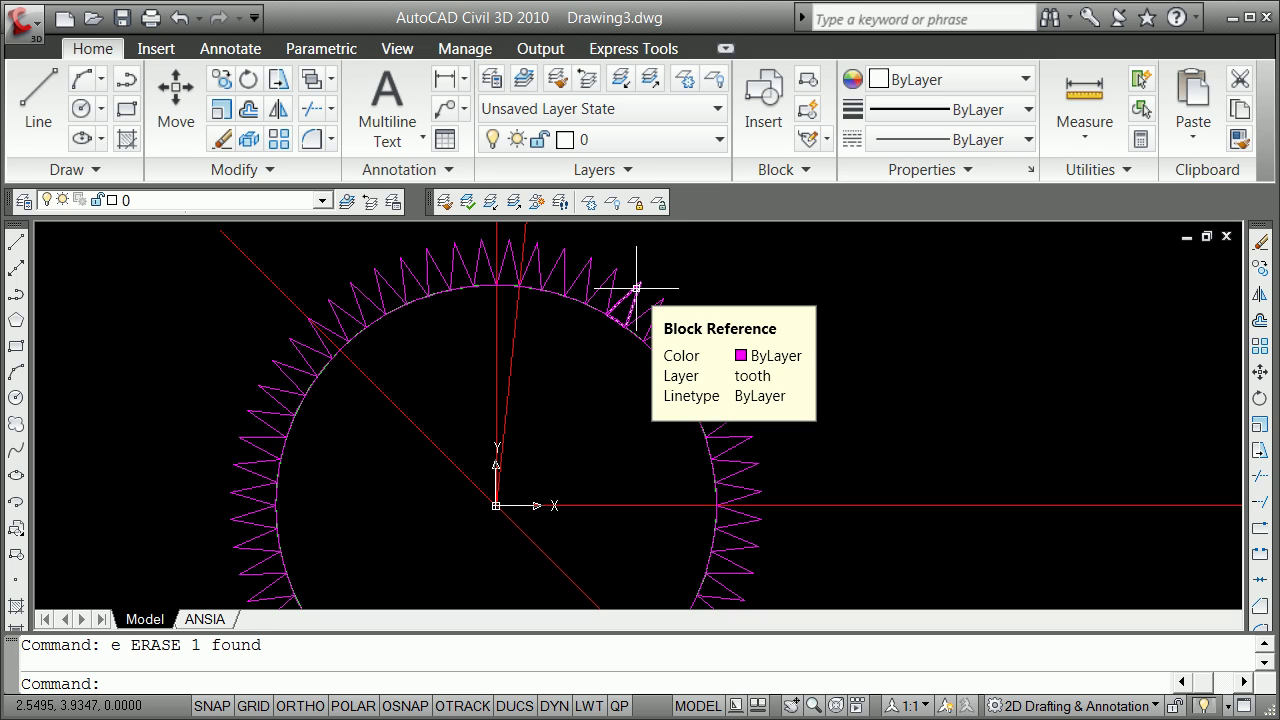
type("vports")
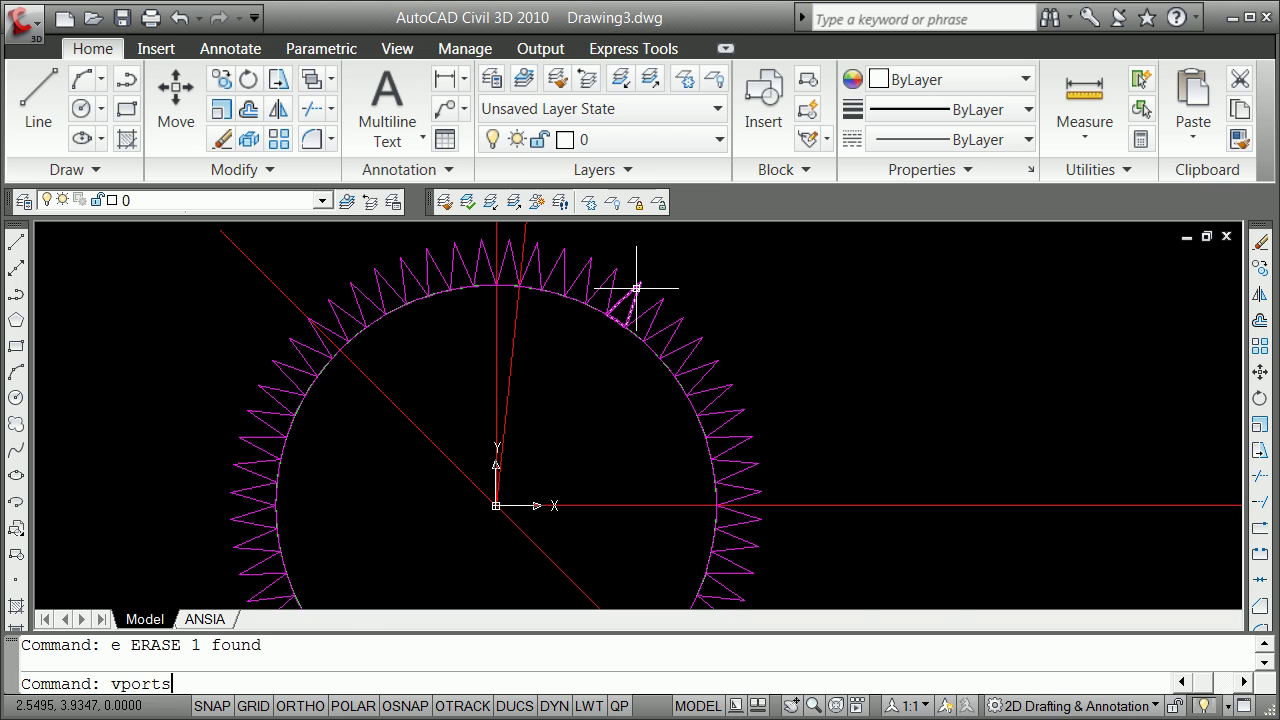
key("Return")
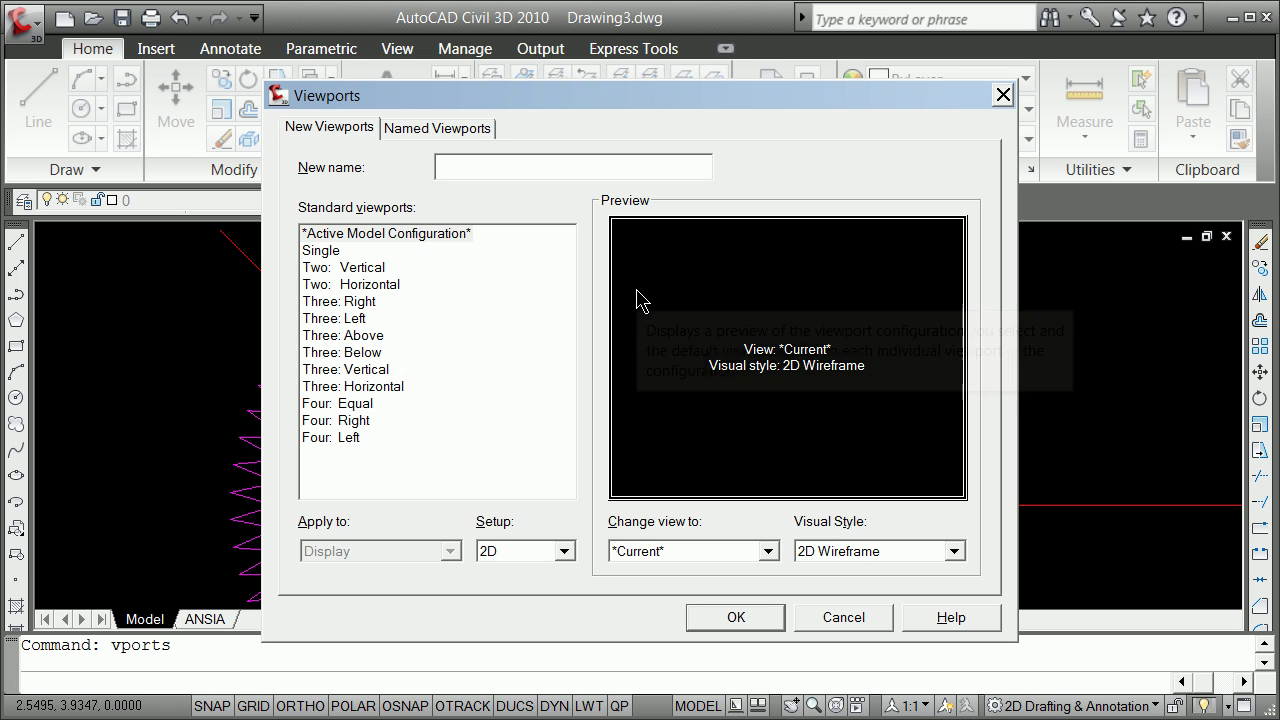
left_click(342, 270)
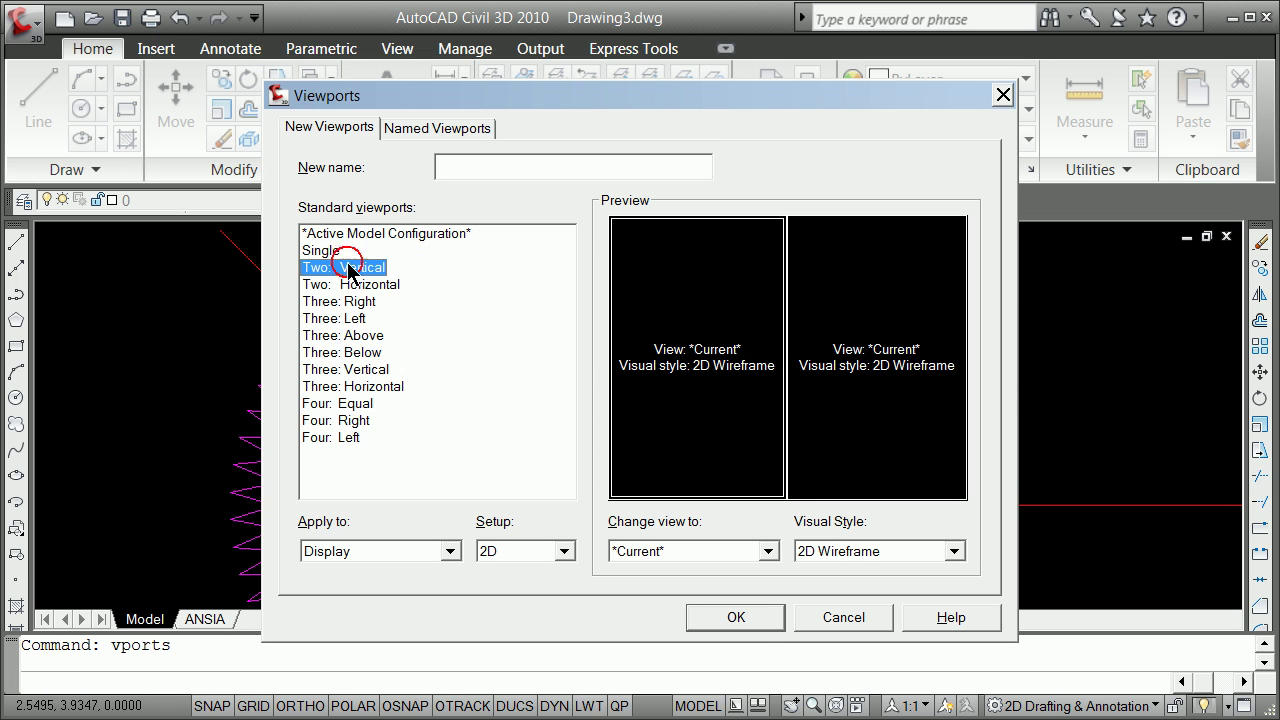
left_click(745, 622)
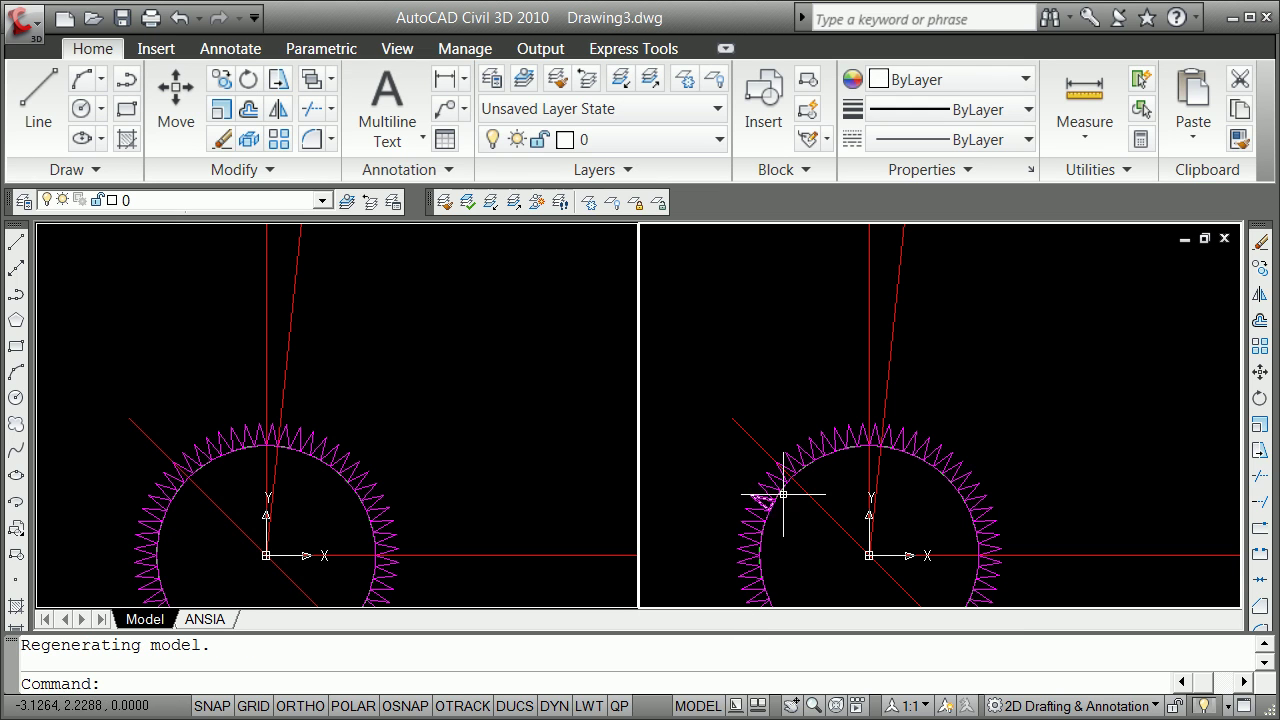
Show the View toolbar docked beside the Layers II toolbar and set the right viewport to the southeast isometric view.
left_click(470, 400)
left_click(799, 380)
right_click(434, 200)
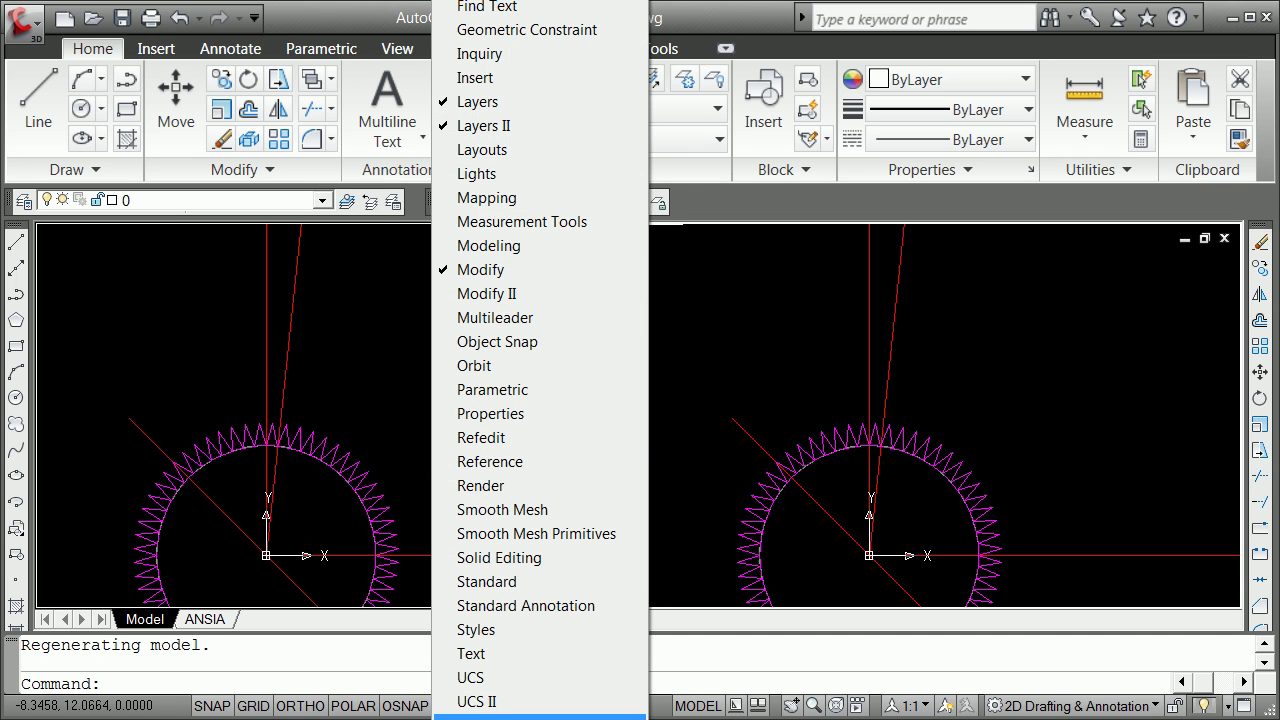
left_click(540, 716)
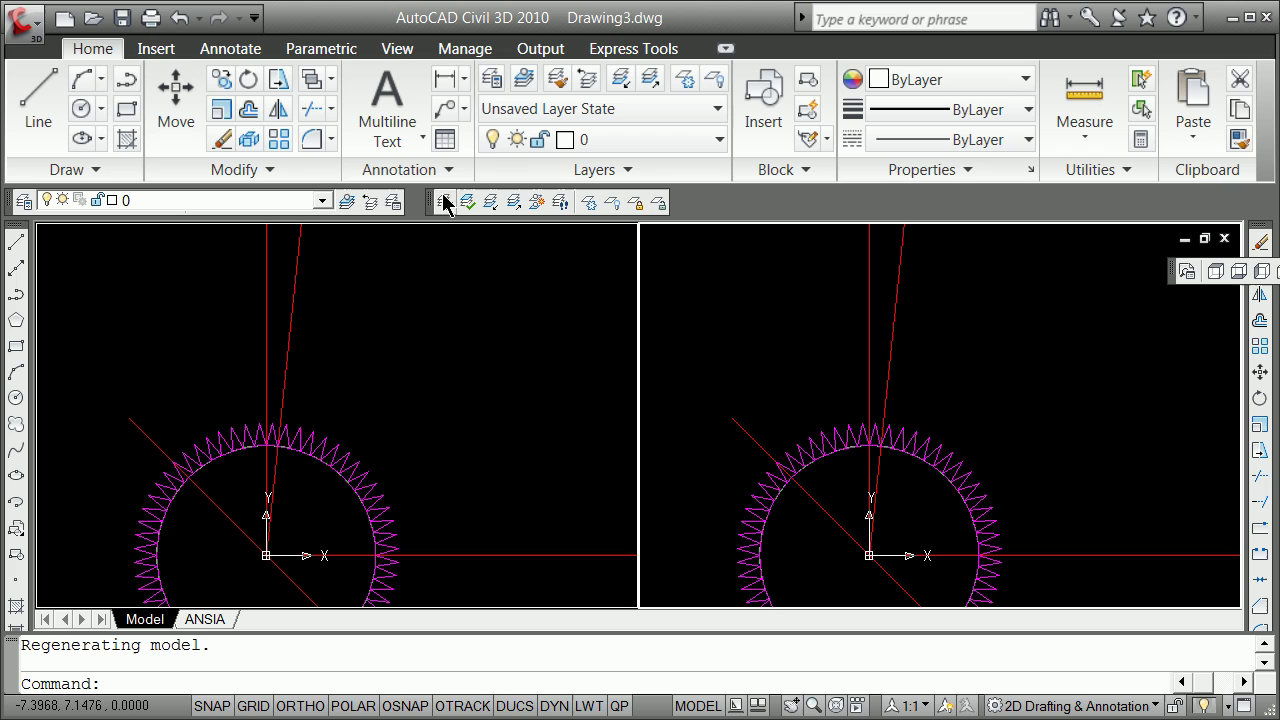
left_click_drag(1177, 270, 946, 203)
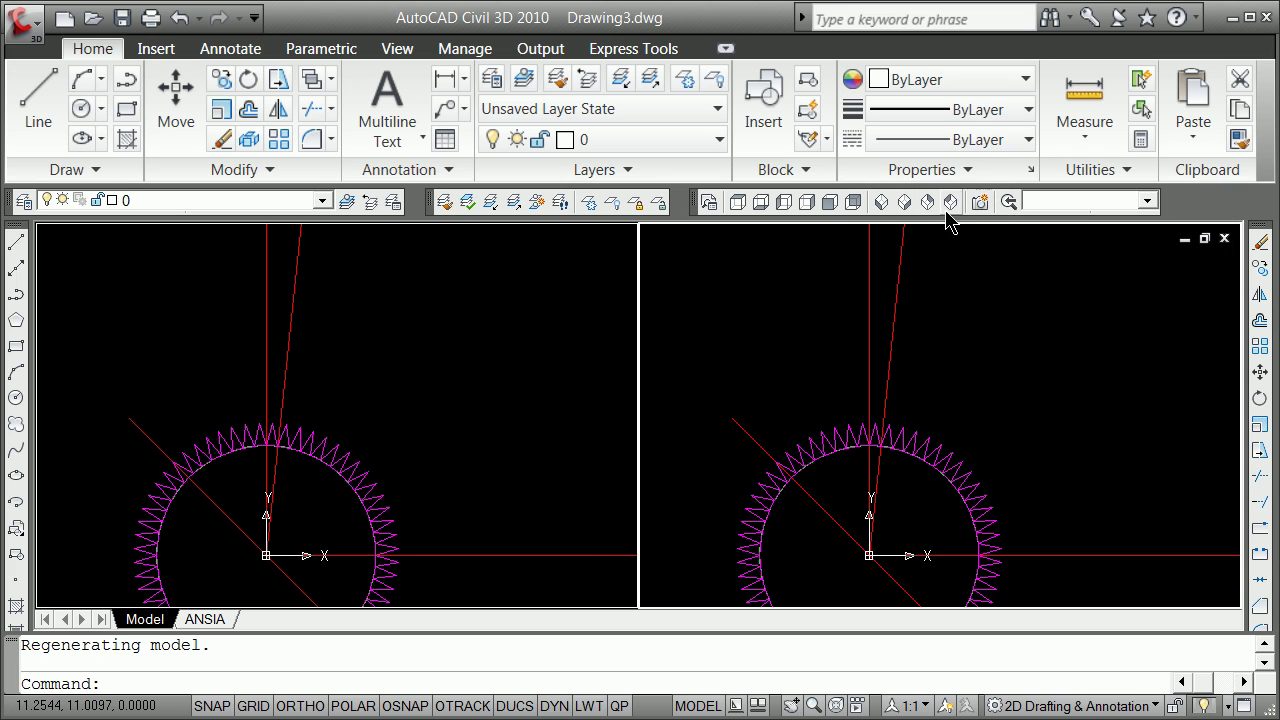
left_click(967, 365)
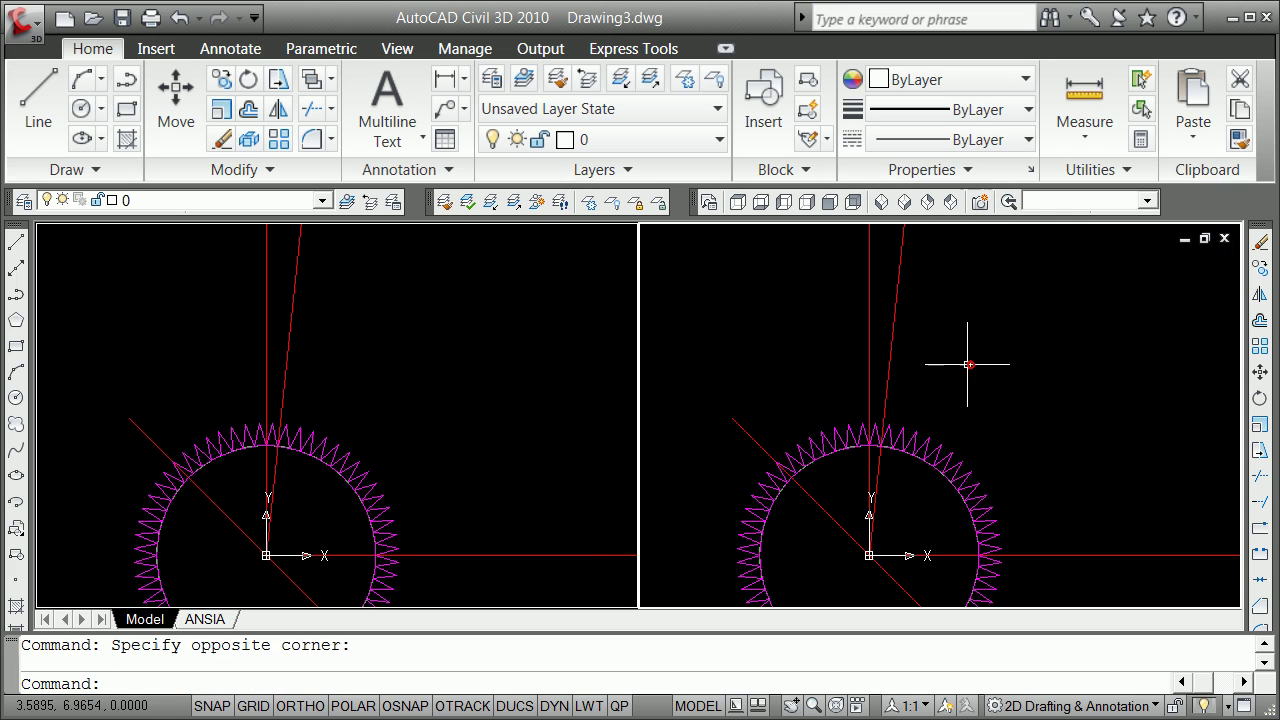
left_click(905, 203)
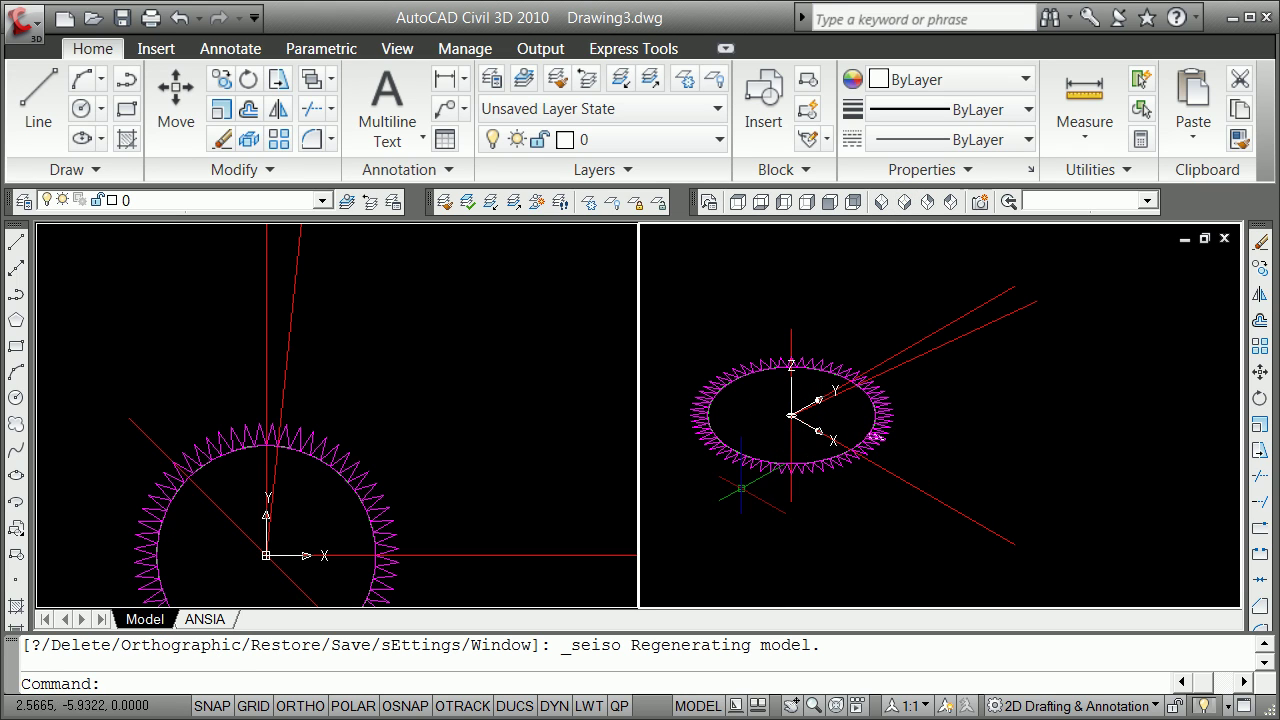
With the plan-view viewport active, open the tooth block definition in the Block Editor using the BEDIT command.
scroll(315, 510, "down", 3)
scroll(310, 520, "up", 4)
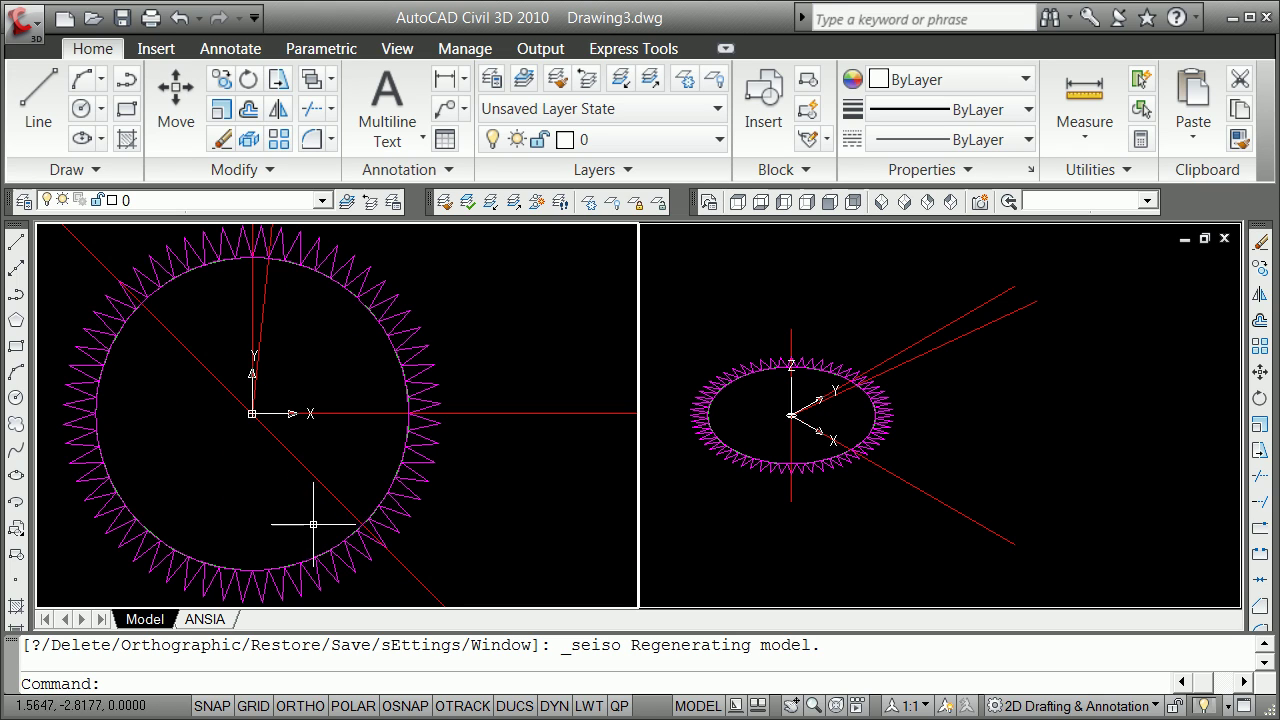
scroll(305, 500, "down", 2)
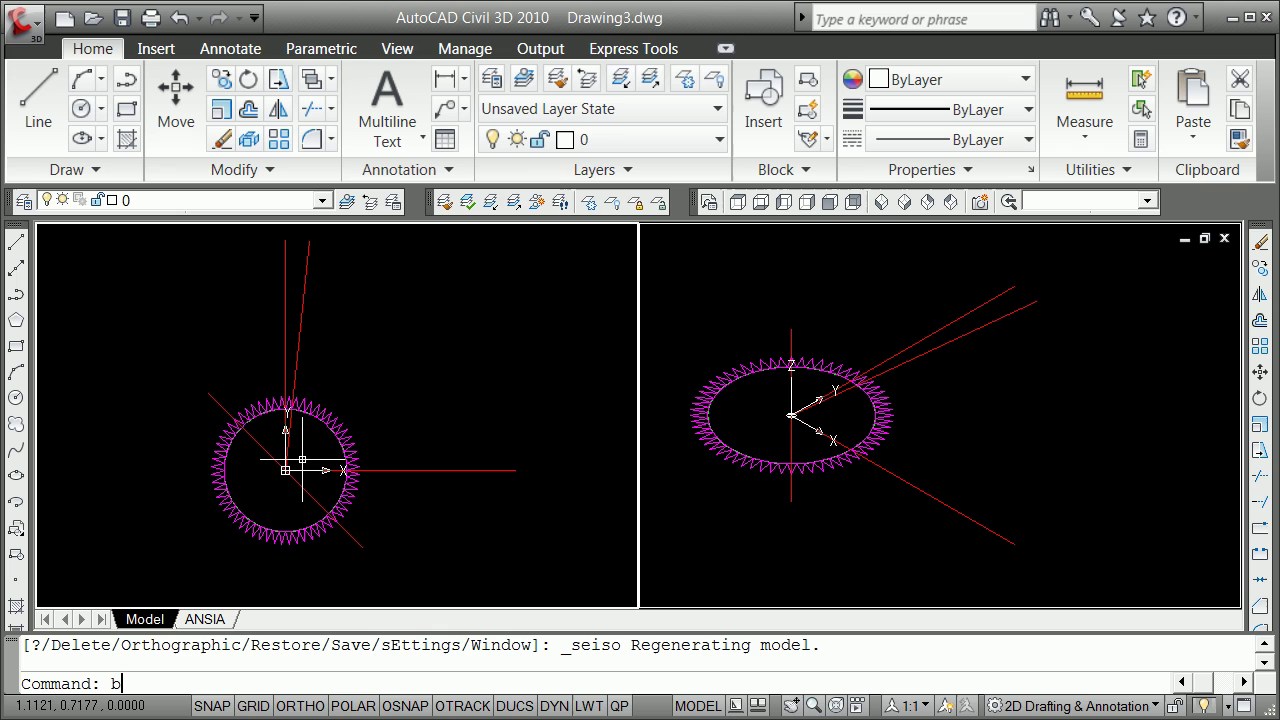
type("it")
key("Return")
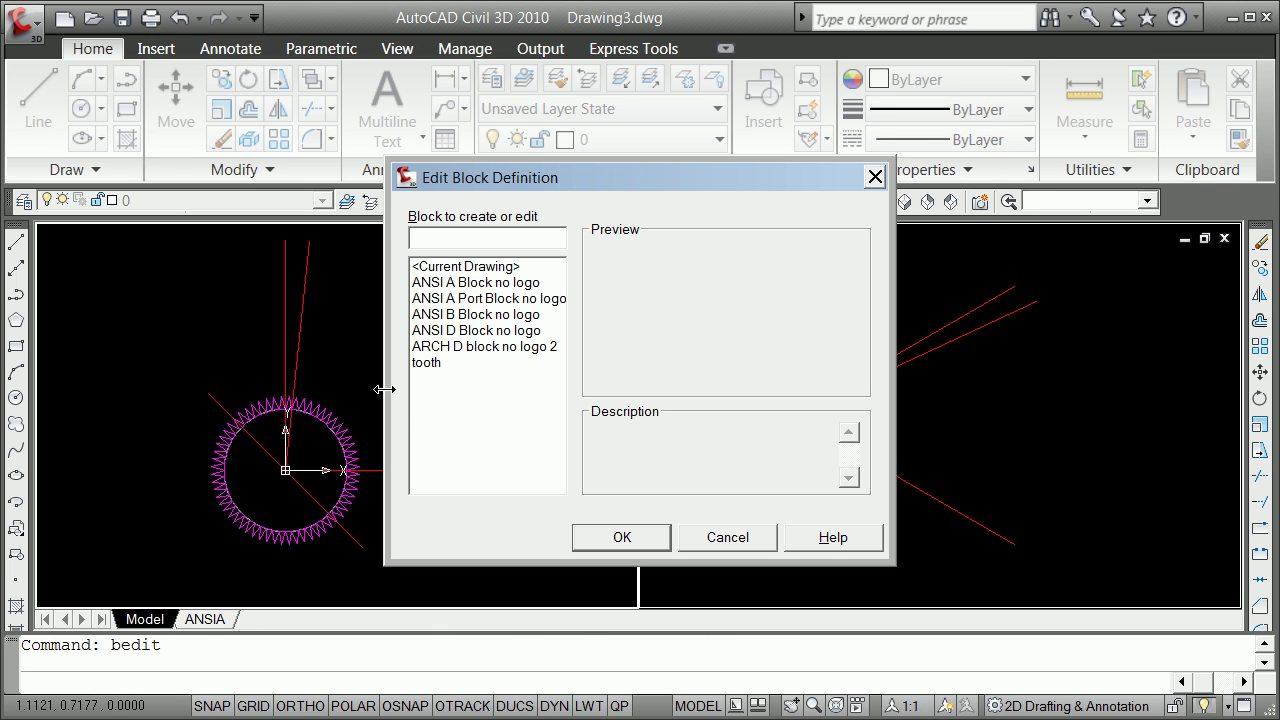
mouse_move(420, 330)
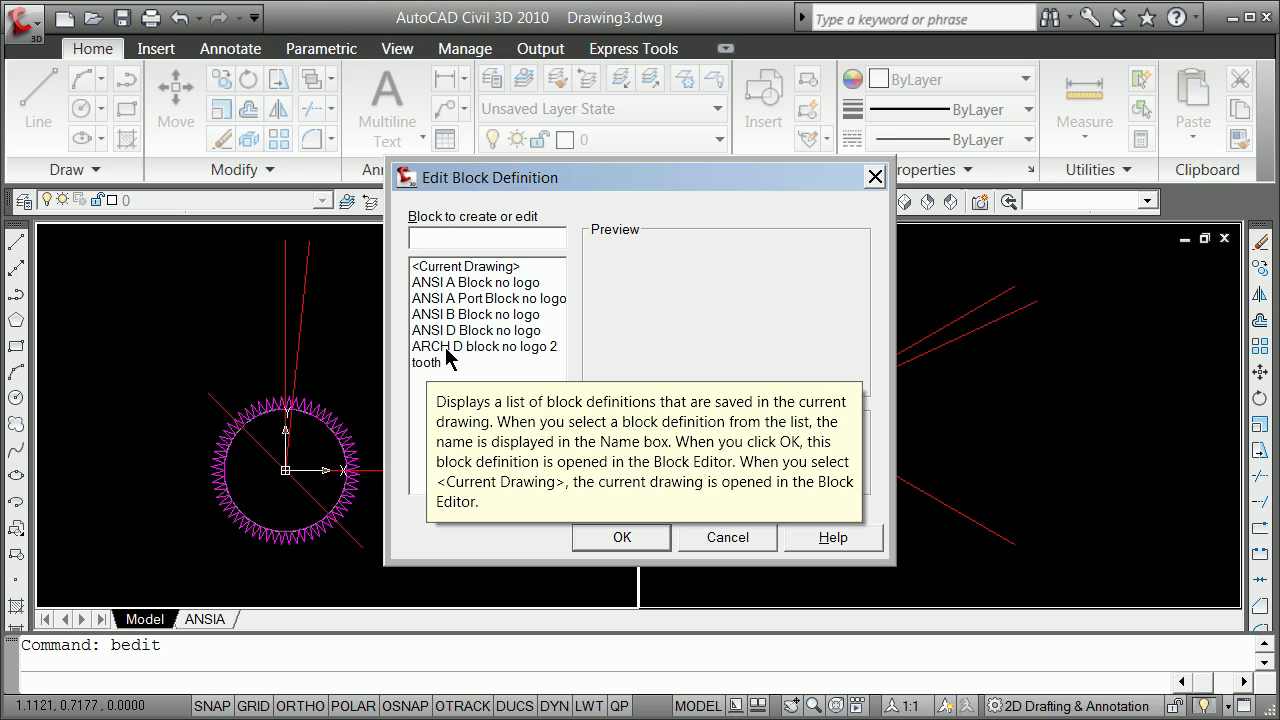
left_click(429, 363)
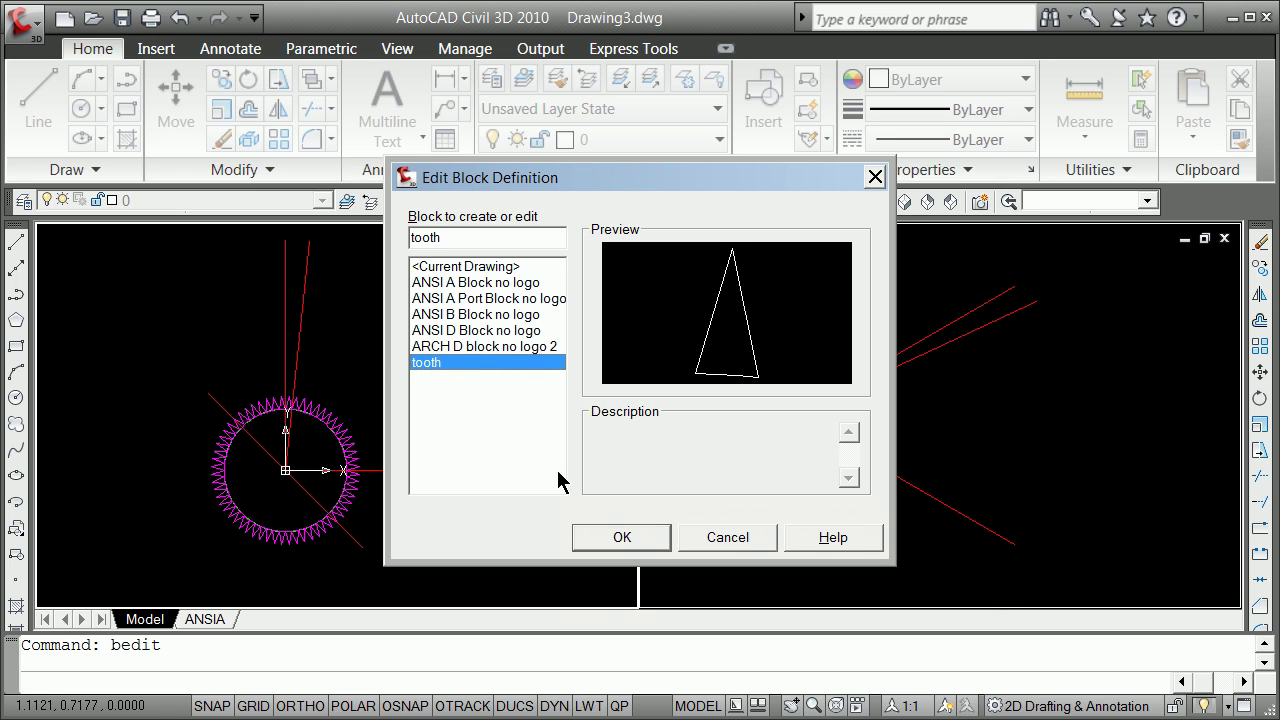
left_click(624, 538)
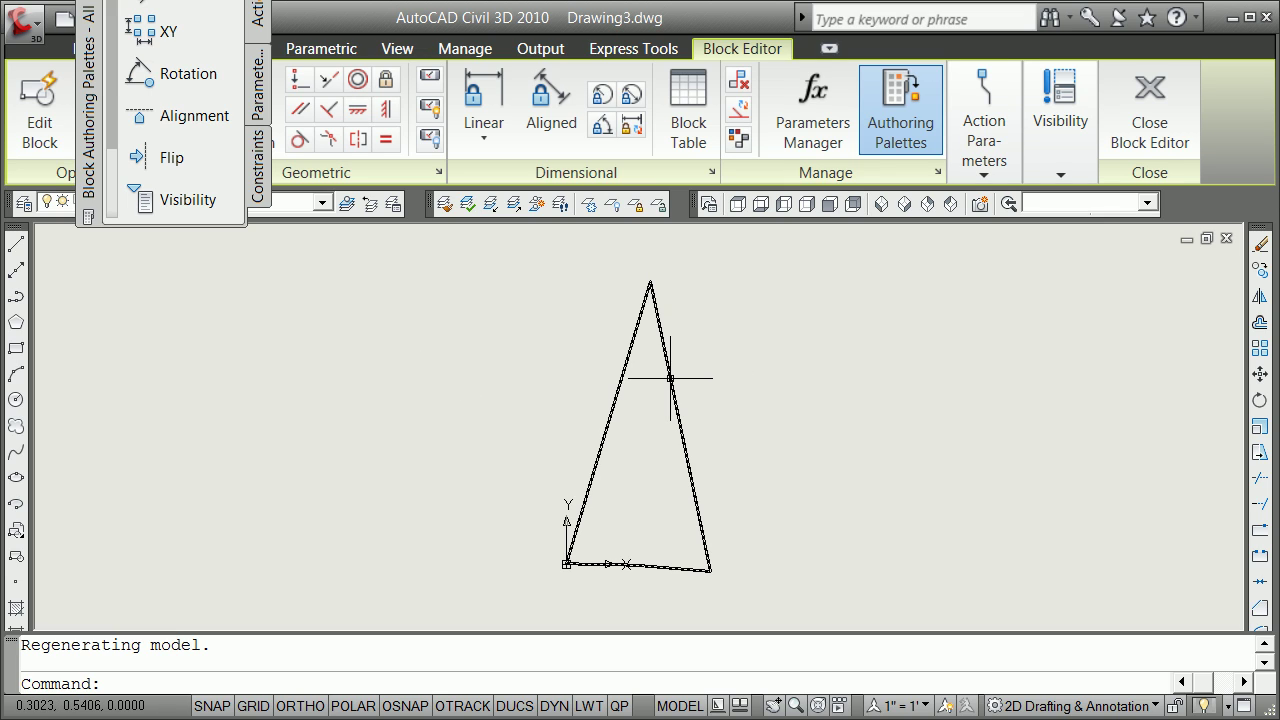
left_click(669, 377)
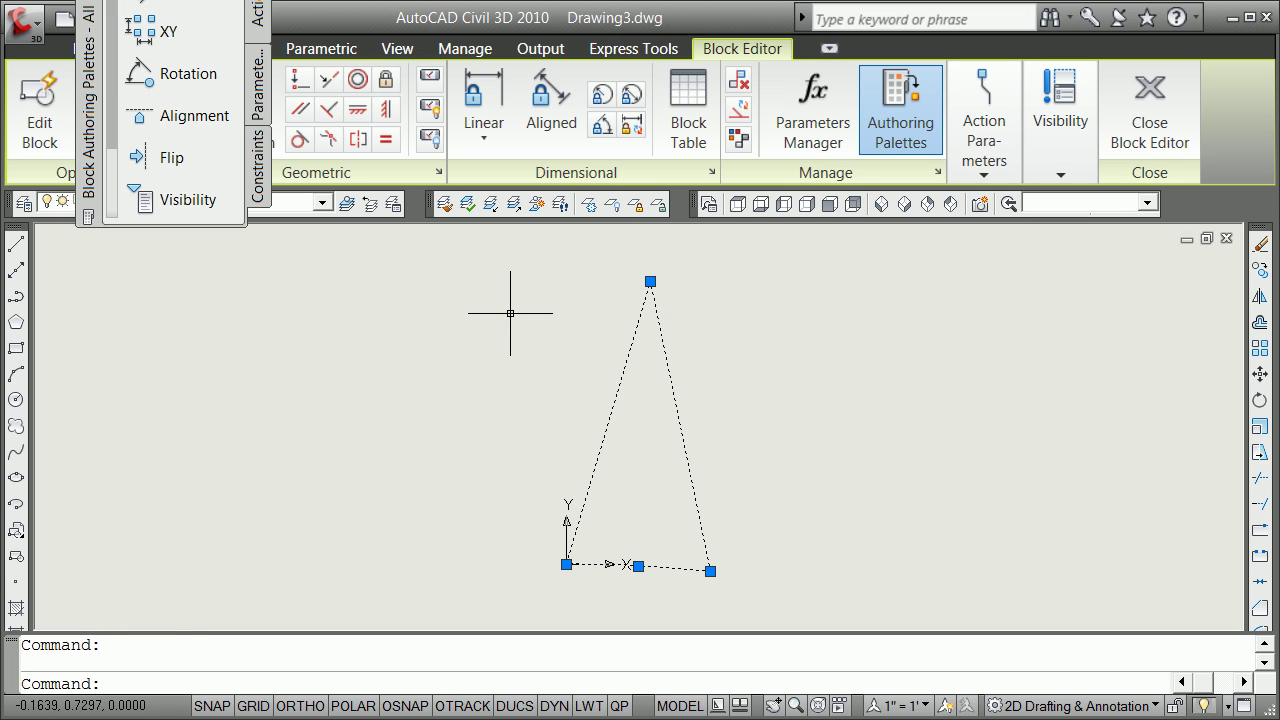
key("Escape")
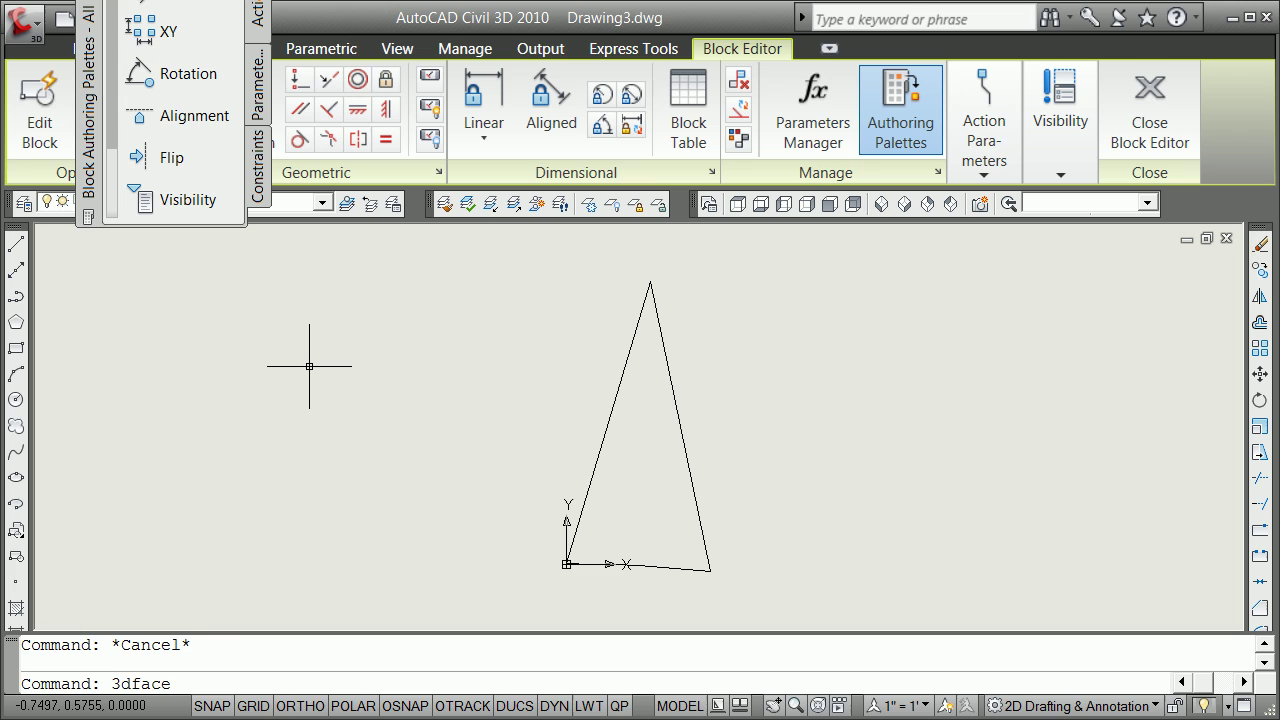
key("Escape")
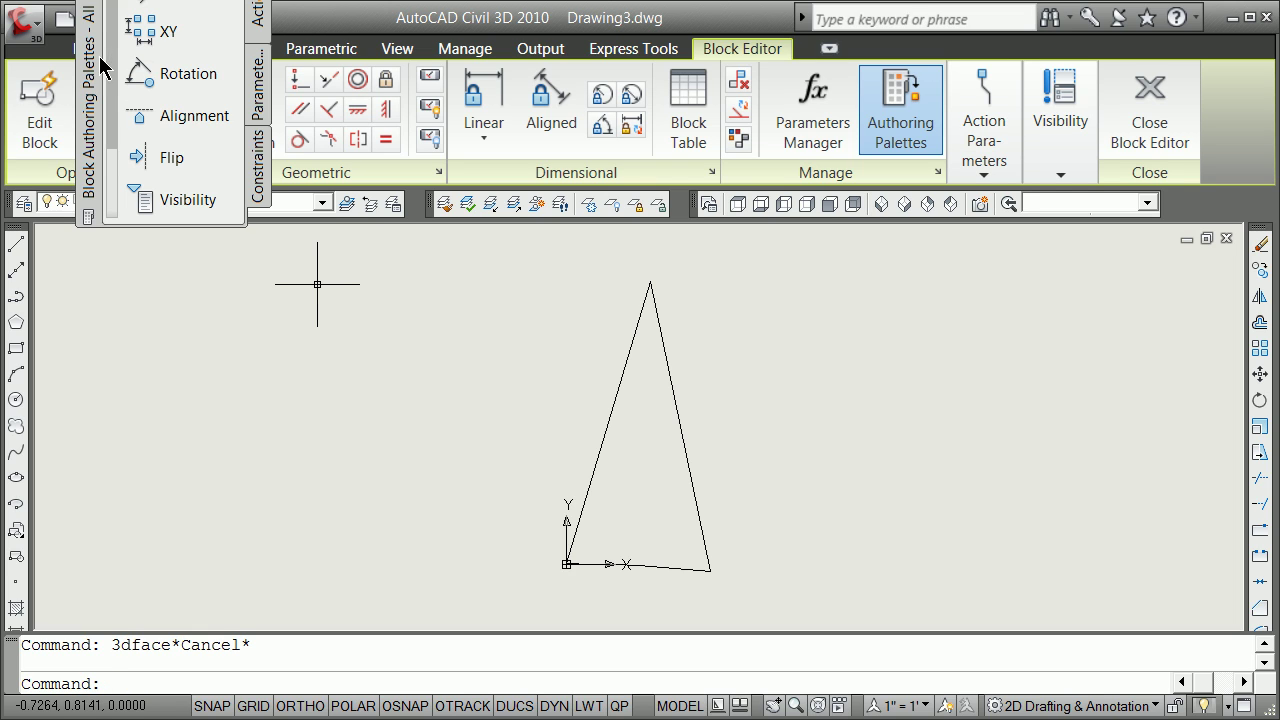
Create a boundary polyline from the area inside the tooth triangle on the inlivingcolor layer using the BPOLY command.
left_click_drag(87, 46, 127, 6)
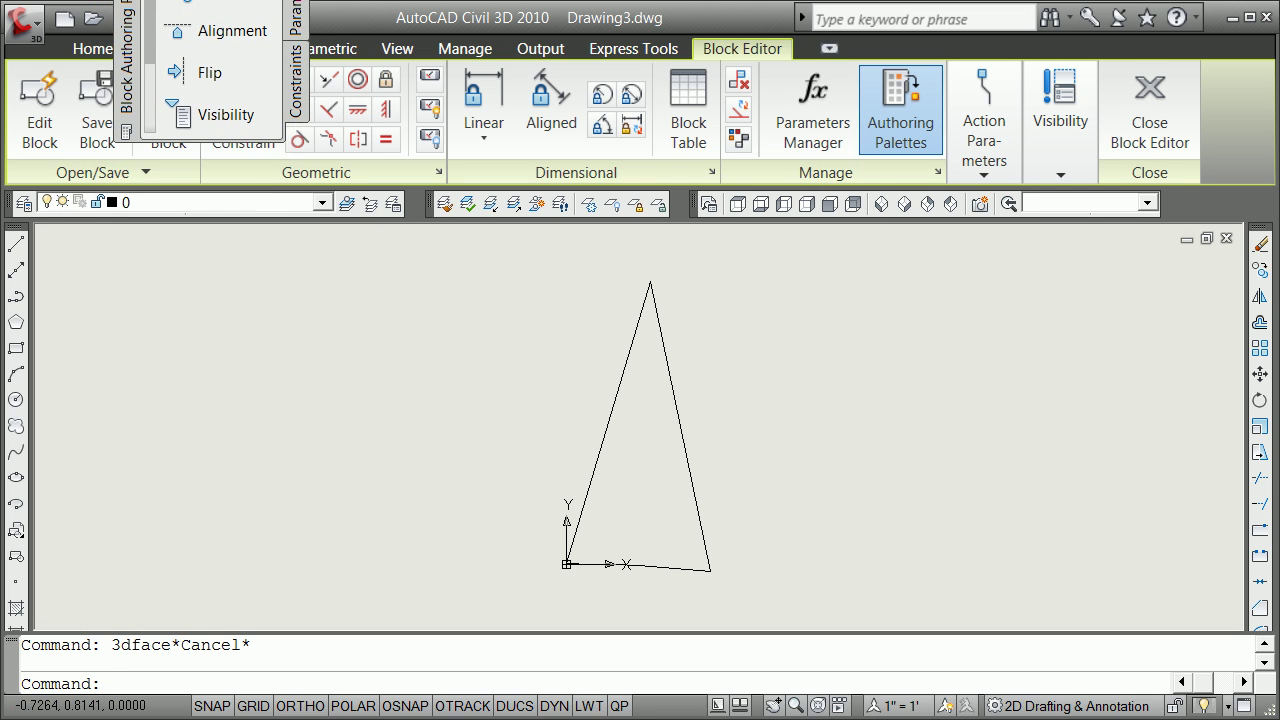
left_click(323, 204)
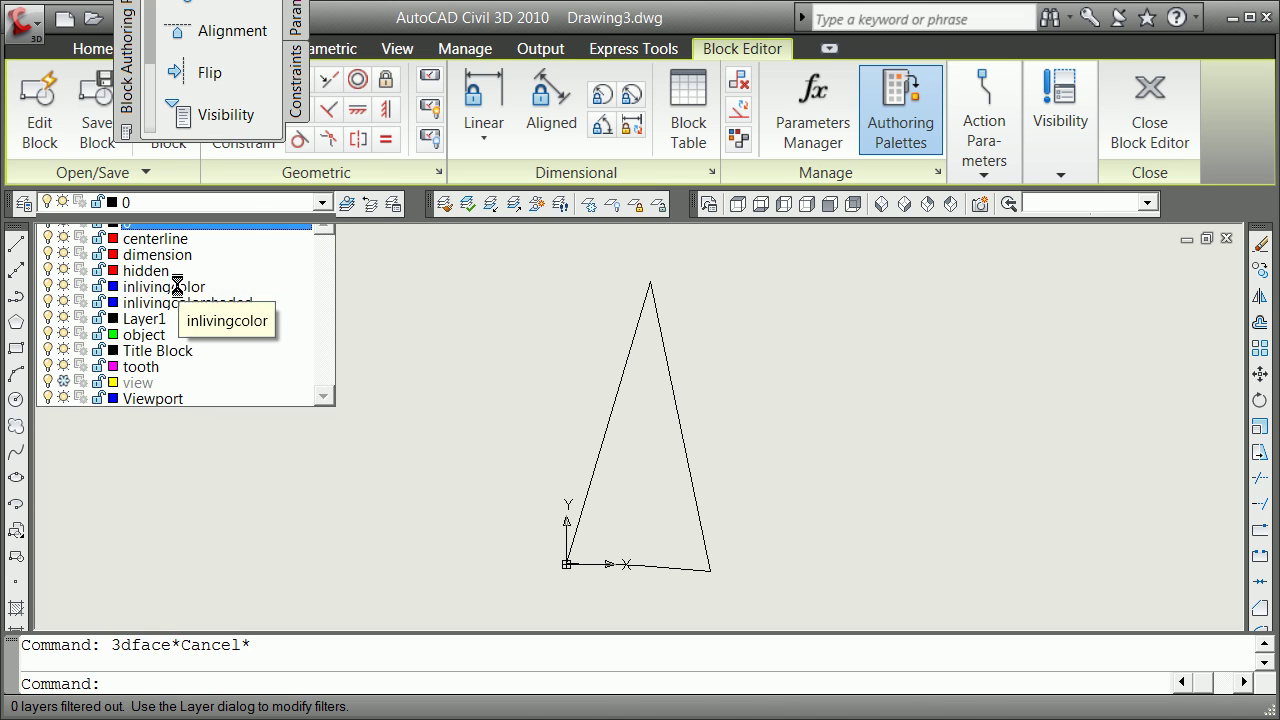
left_click(178, 287)
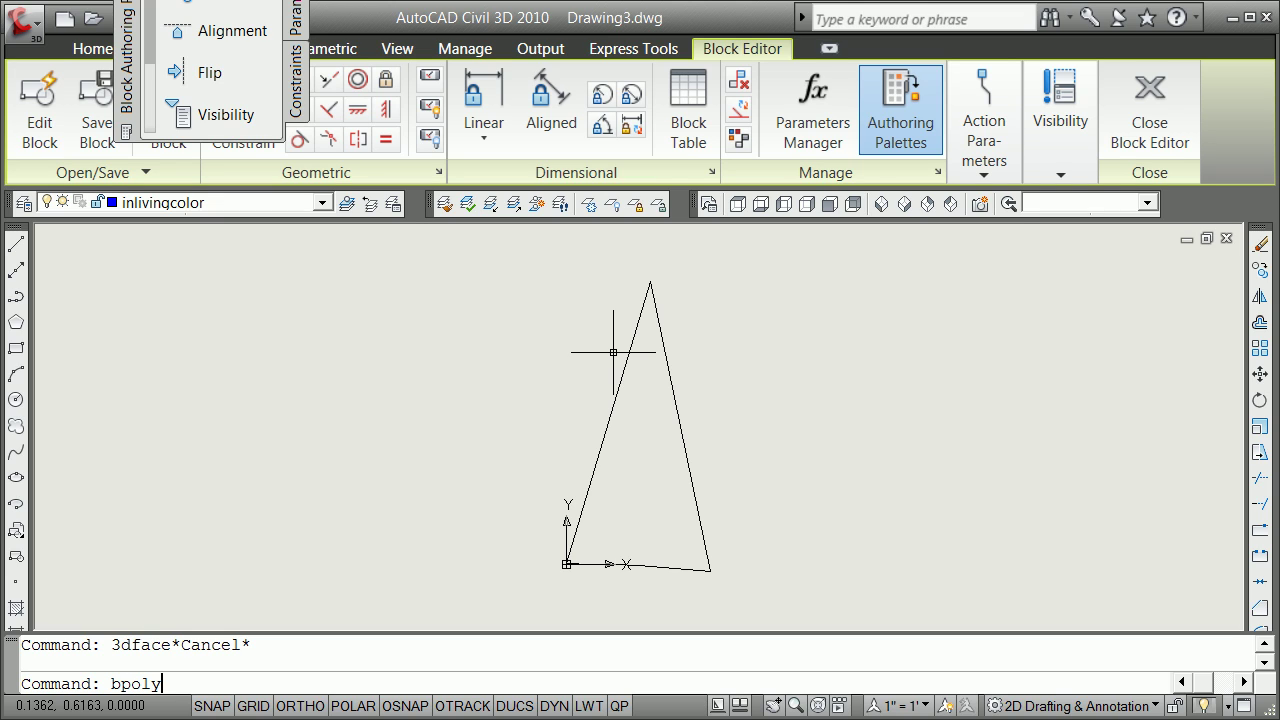
key("Return")
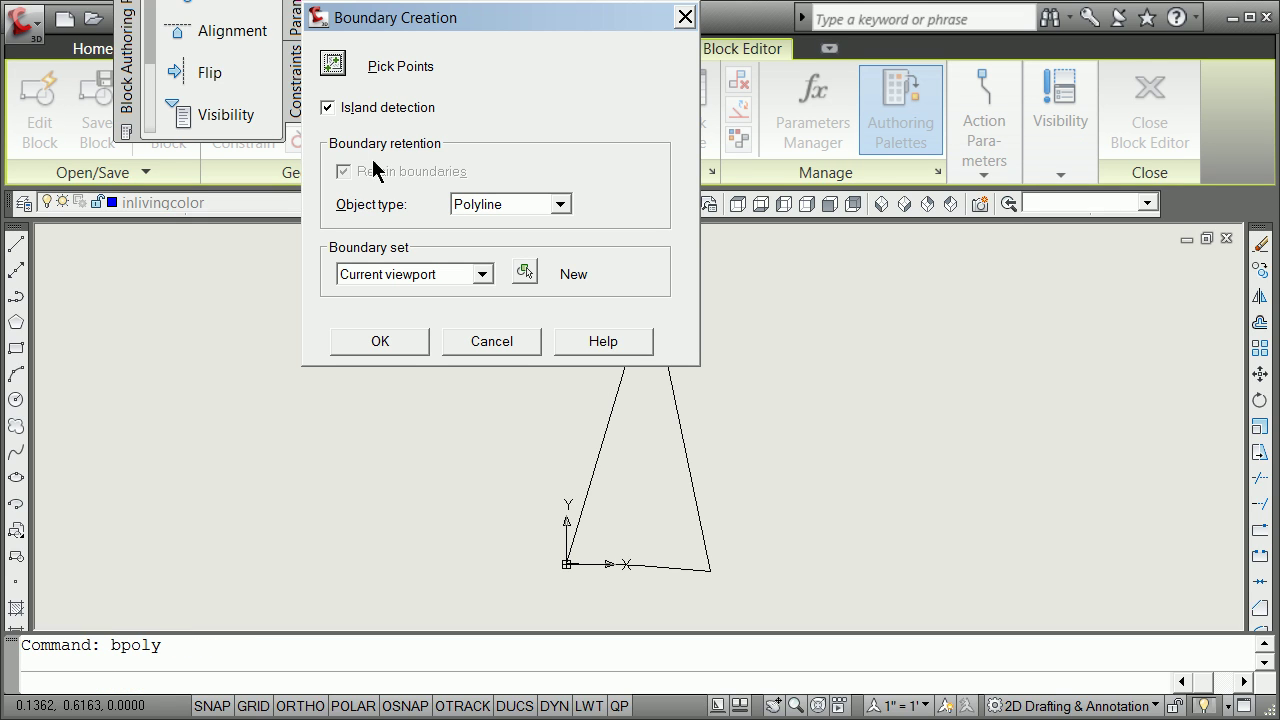
left_click(331, 64)
left_click(639, 492)
key("Return")
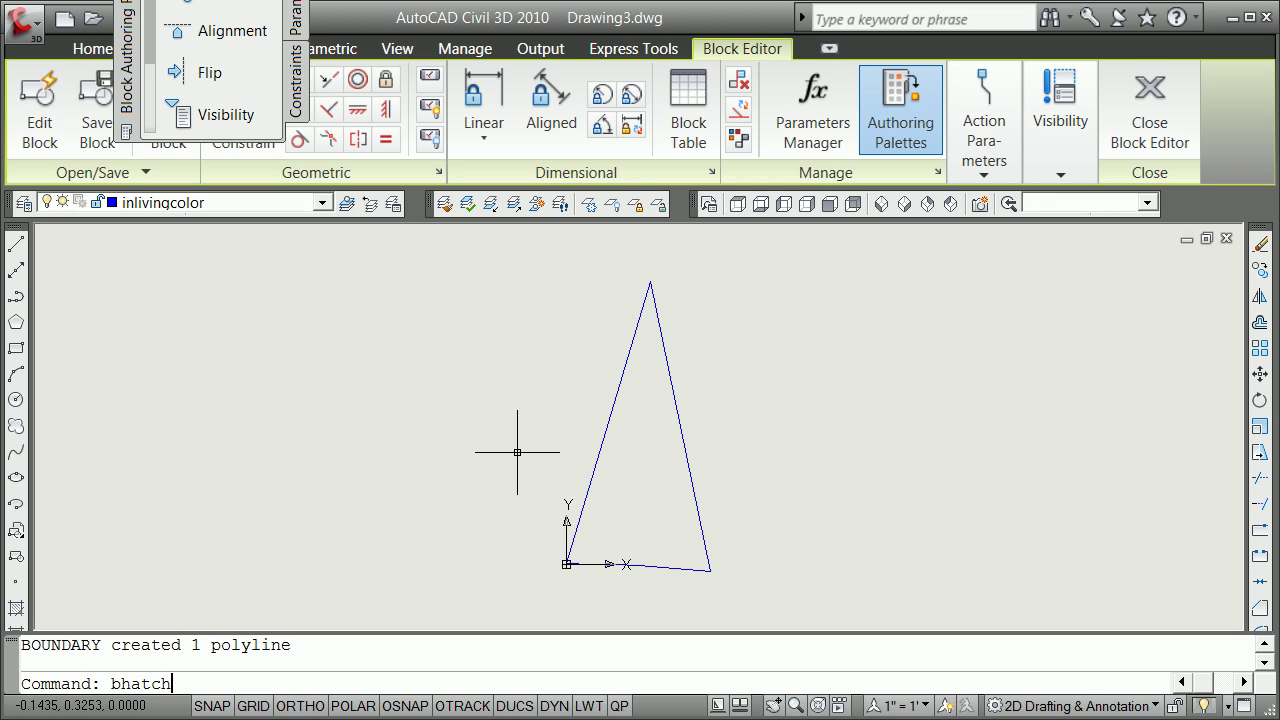
Set up a hatch with the BHATCH command, using the SOLID pattern and index colour 30 as the swatch.
type("bhatch")
key("Return")
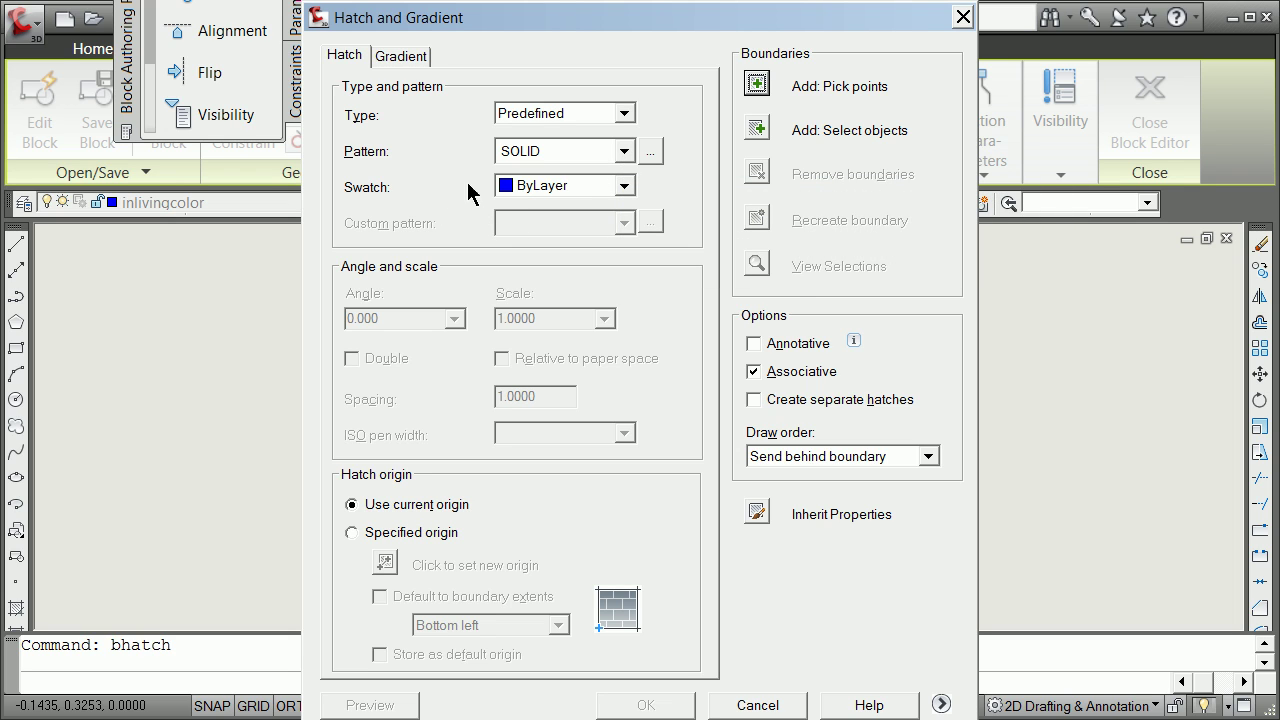
left_click(623, 186)
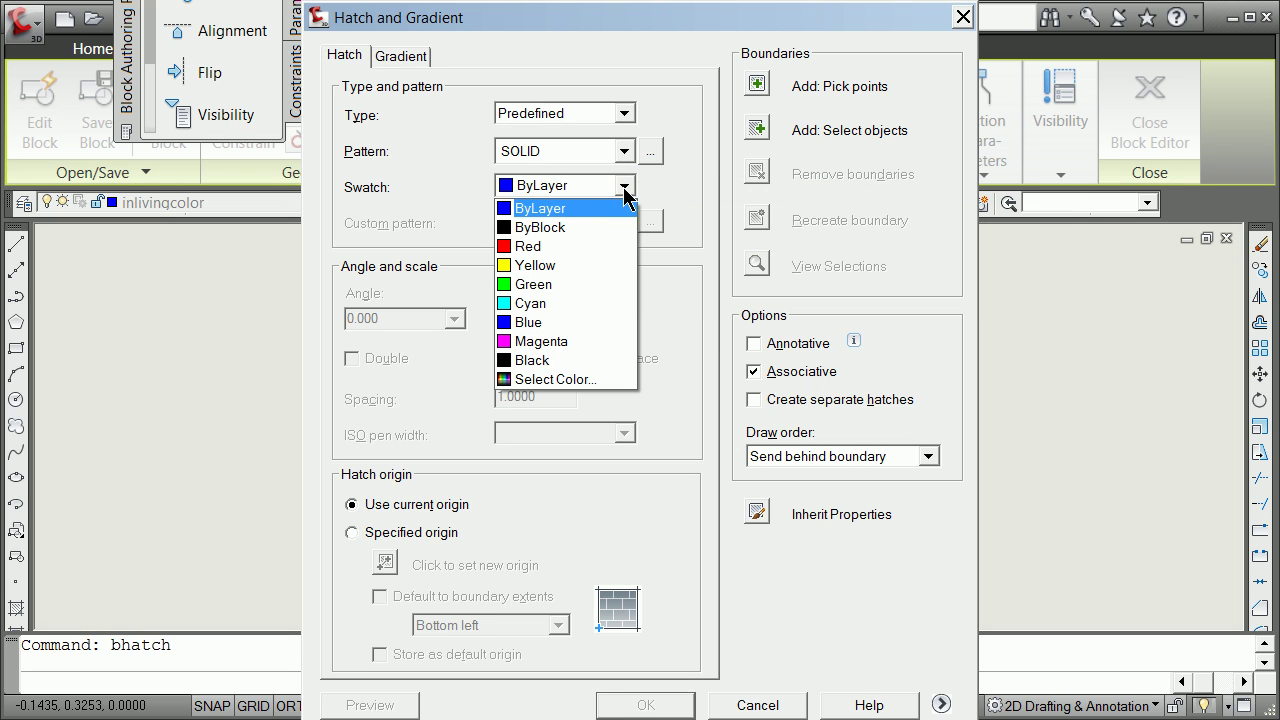
left_click(535, 379)
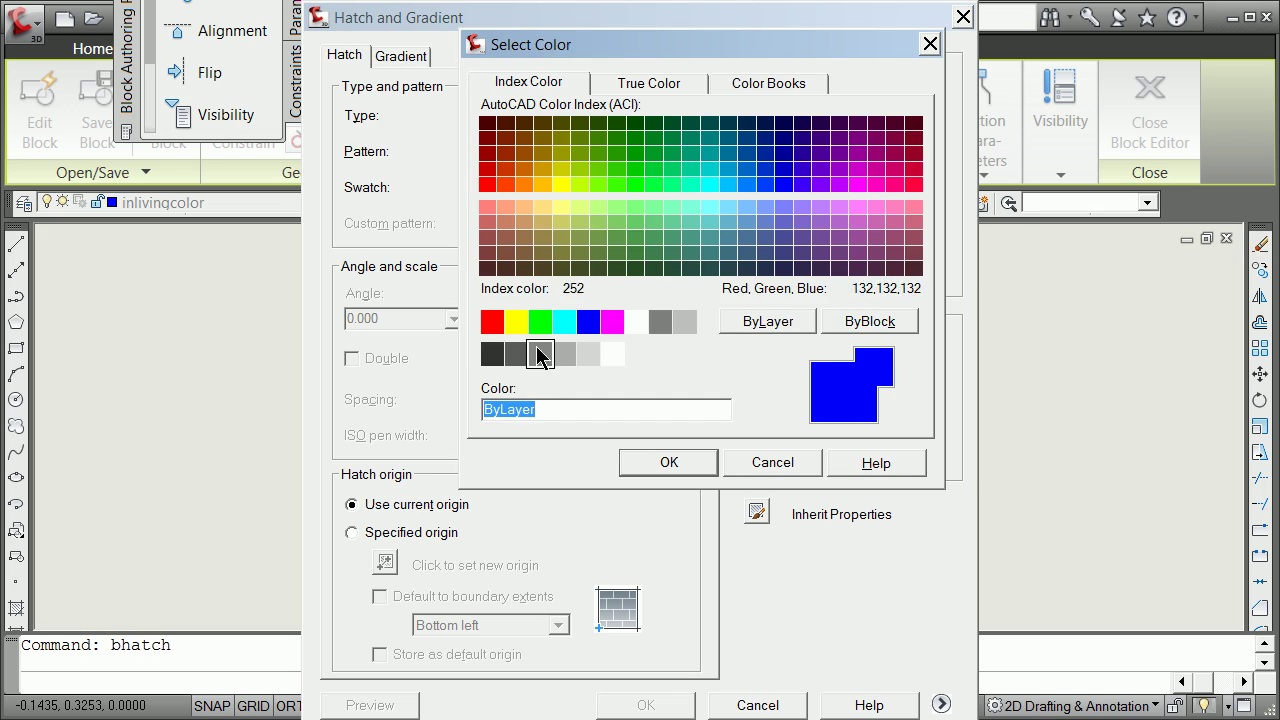
left_click(523, 183)
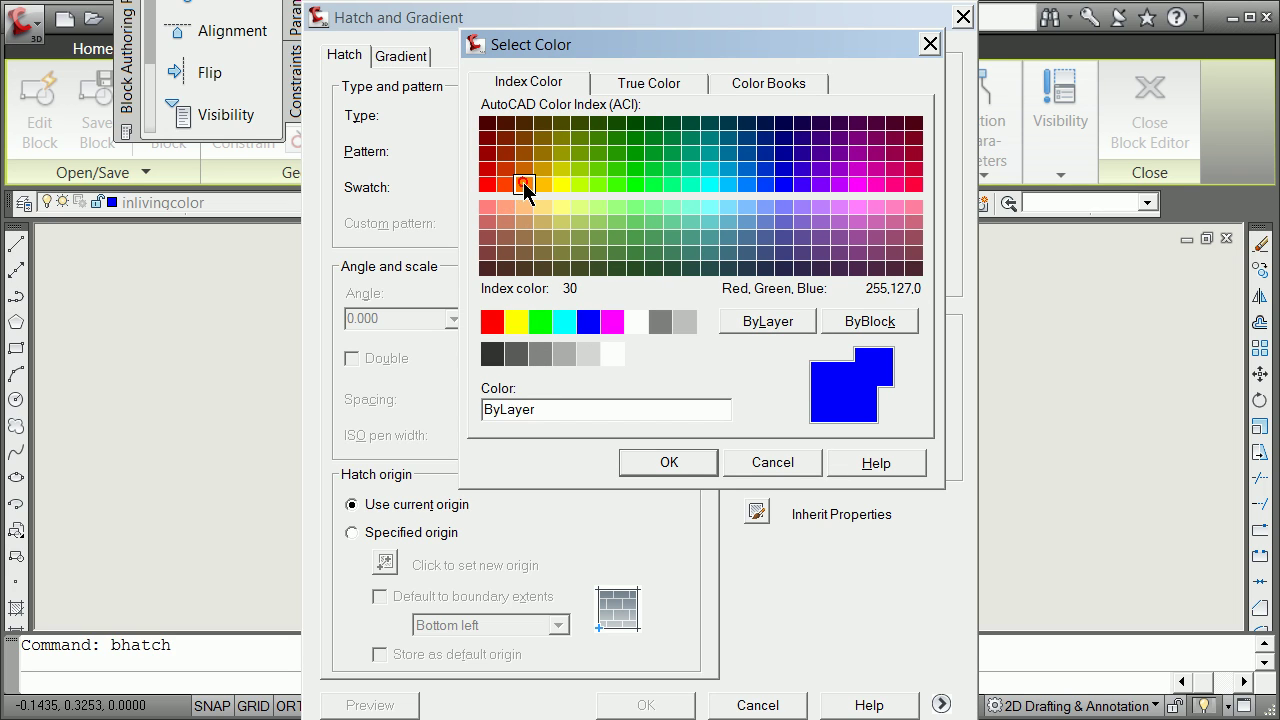
left_click(664, 461)
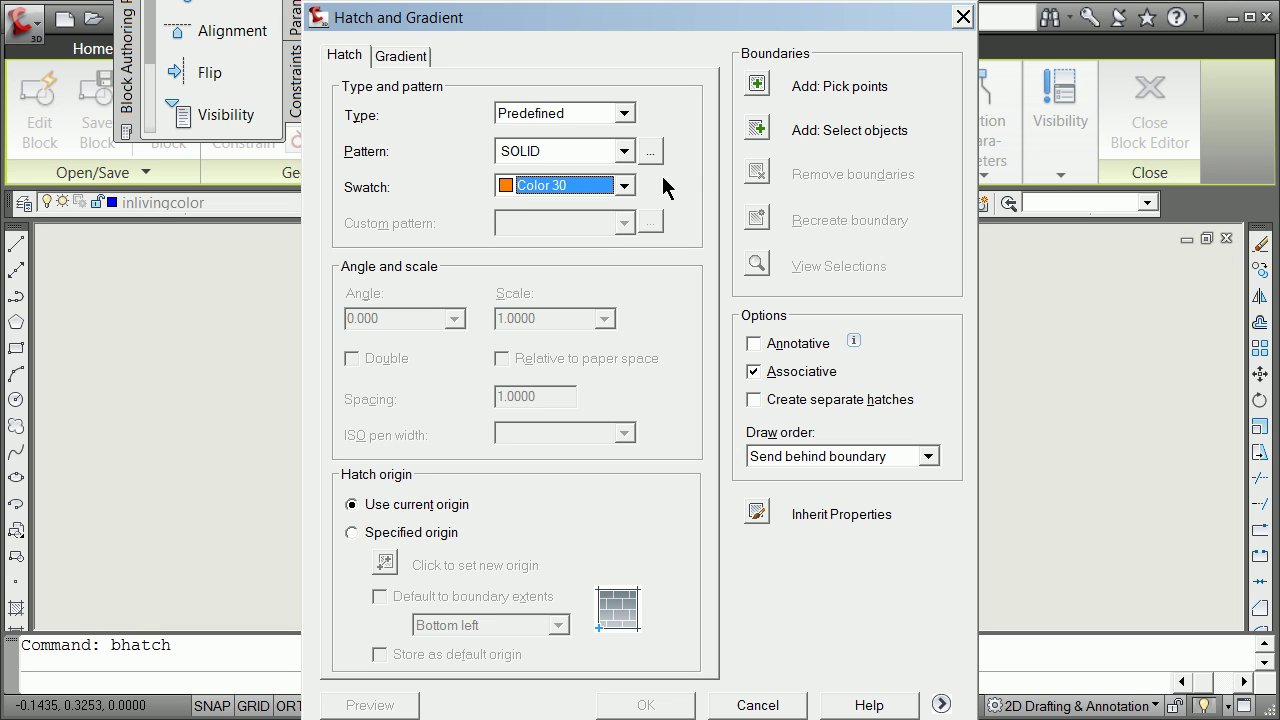
Apply the hatch to the blue tooth polyline, and save the changes to the tooth block while closing the Block Editor.
left_click(757, 130)
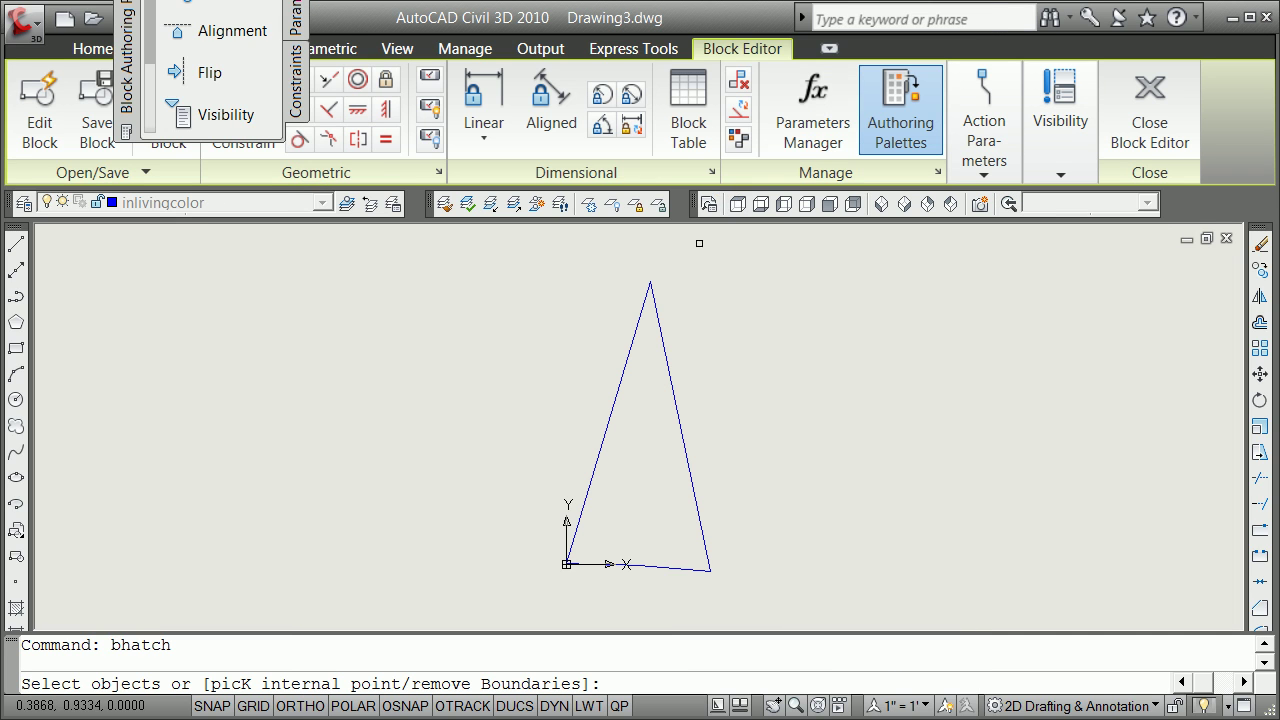
left_click(631, 336)
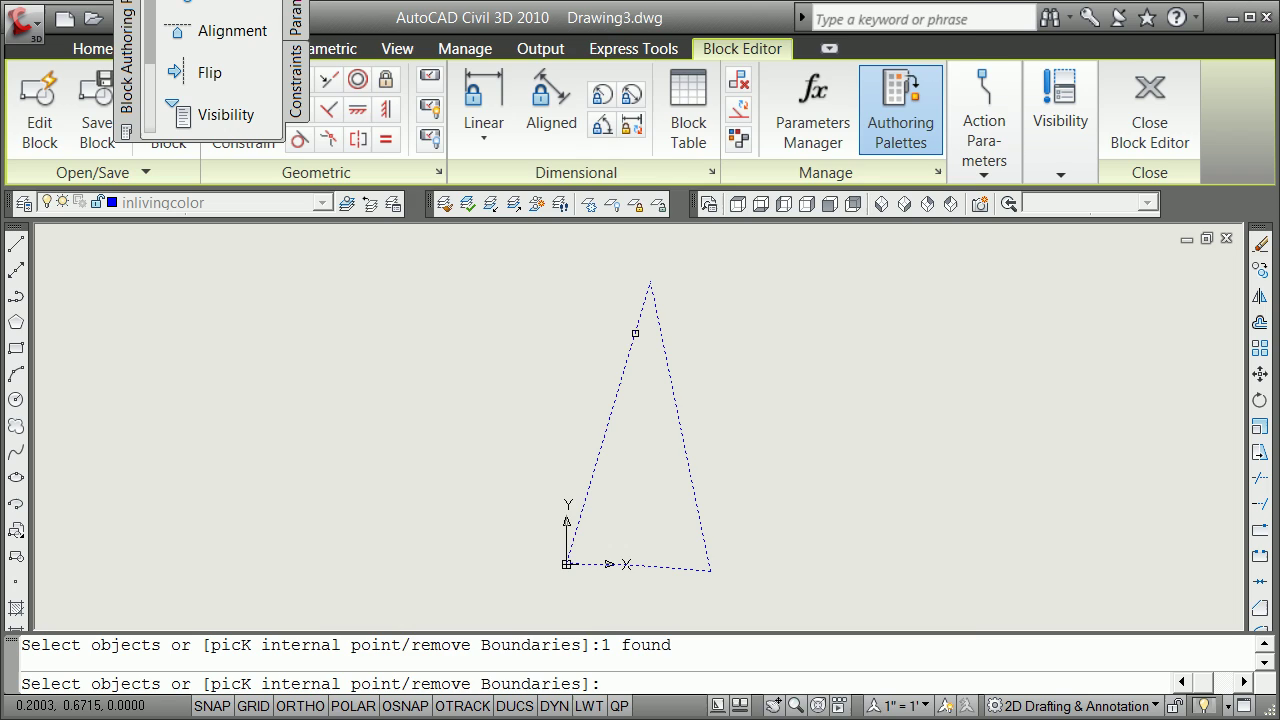
key("Return")
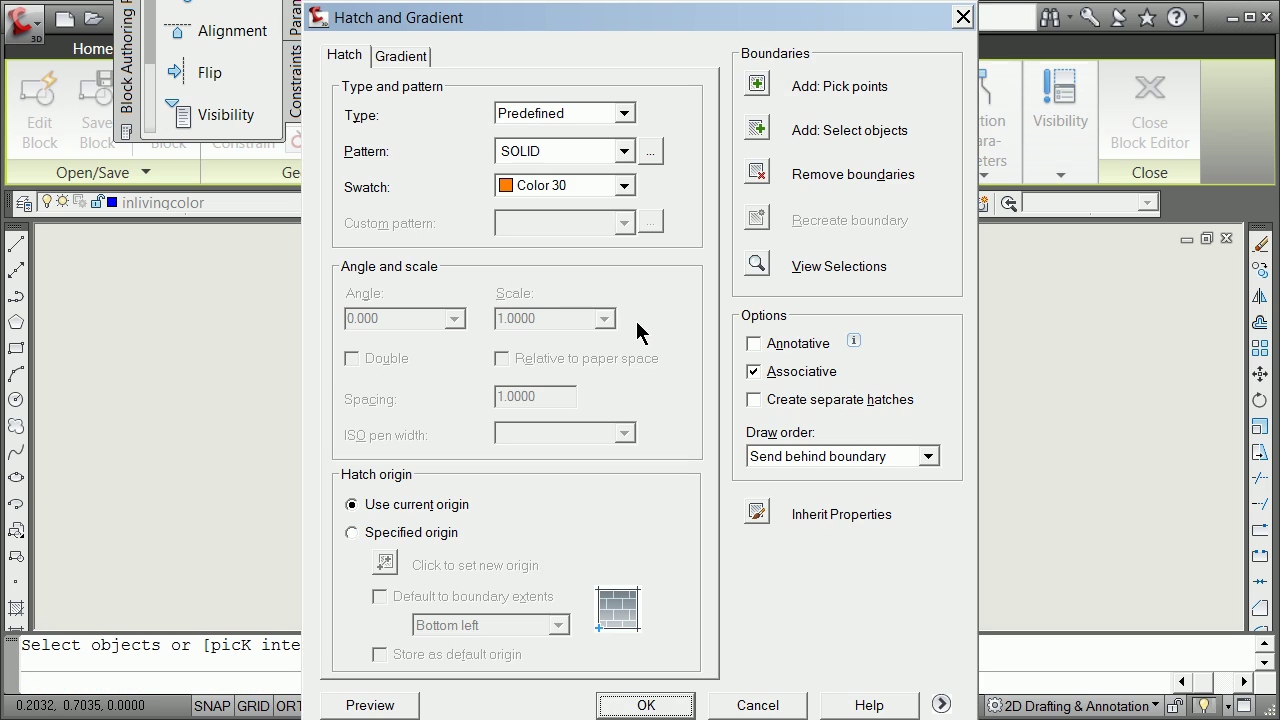
left_click(392, 706)
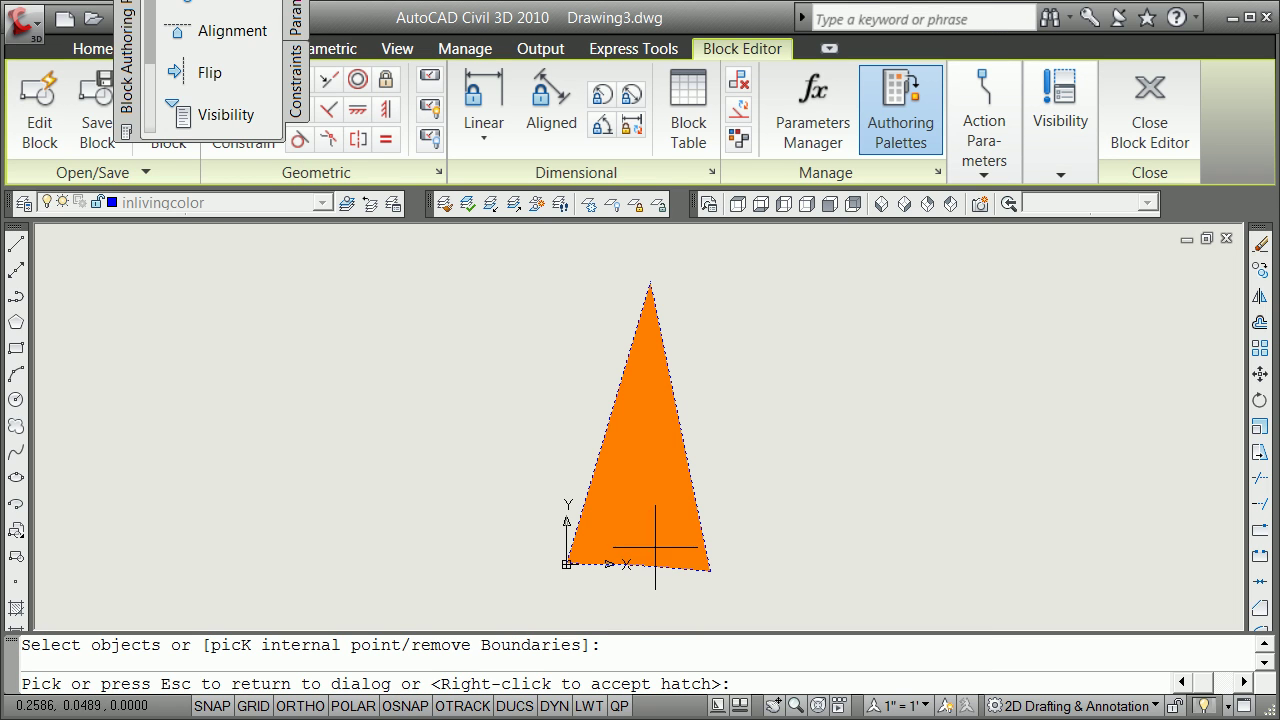
right_click(753, 541)
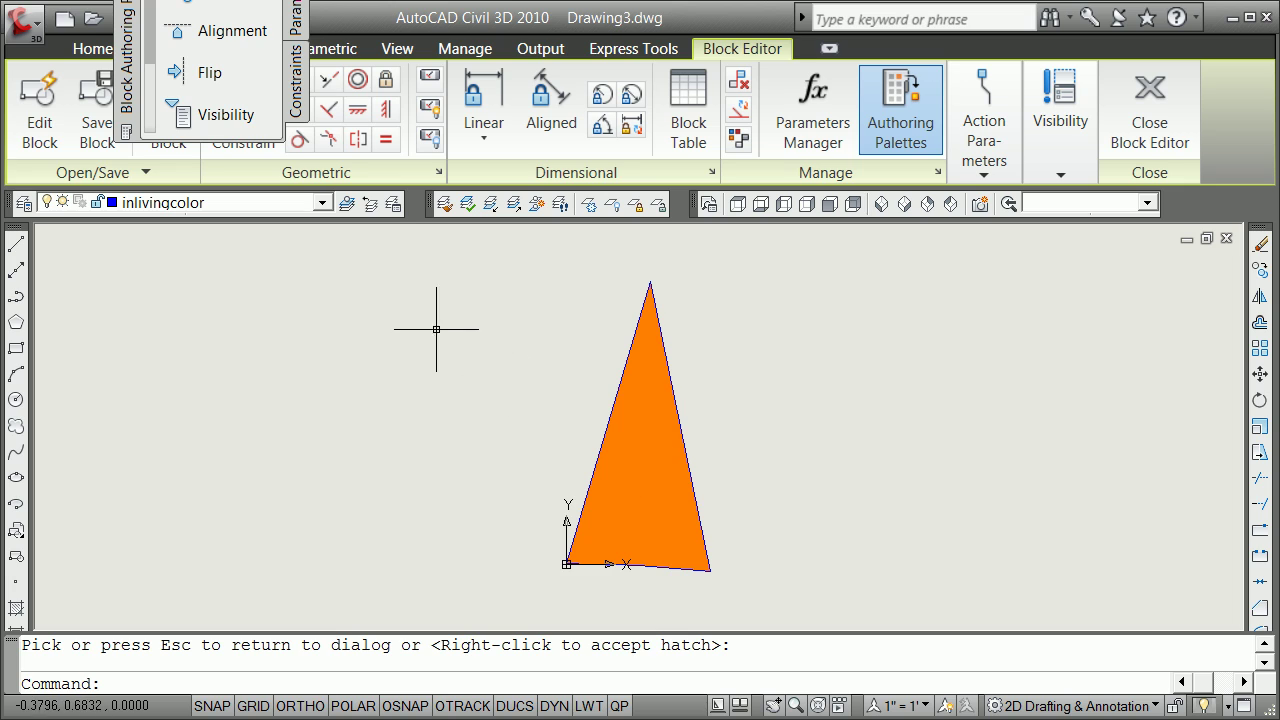
left_click(1141, 106)
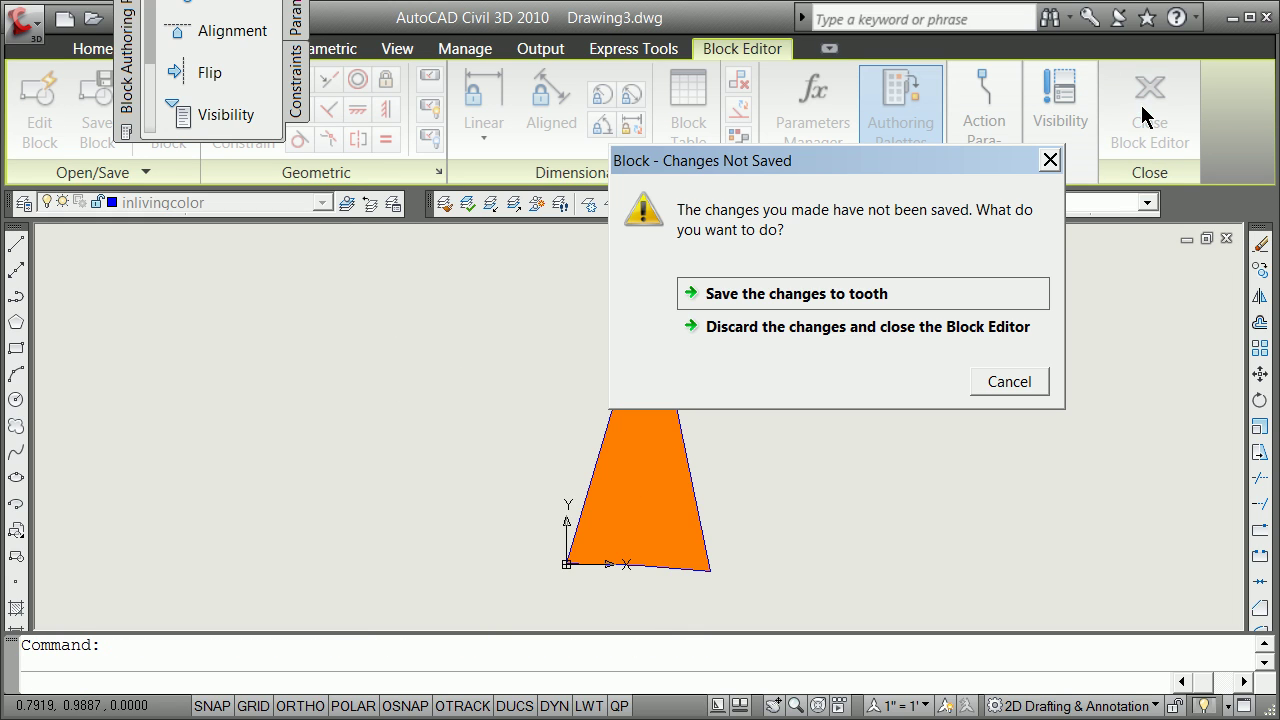
left_click(765, 295)
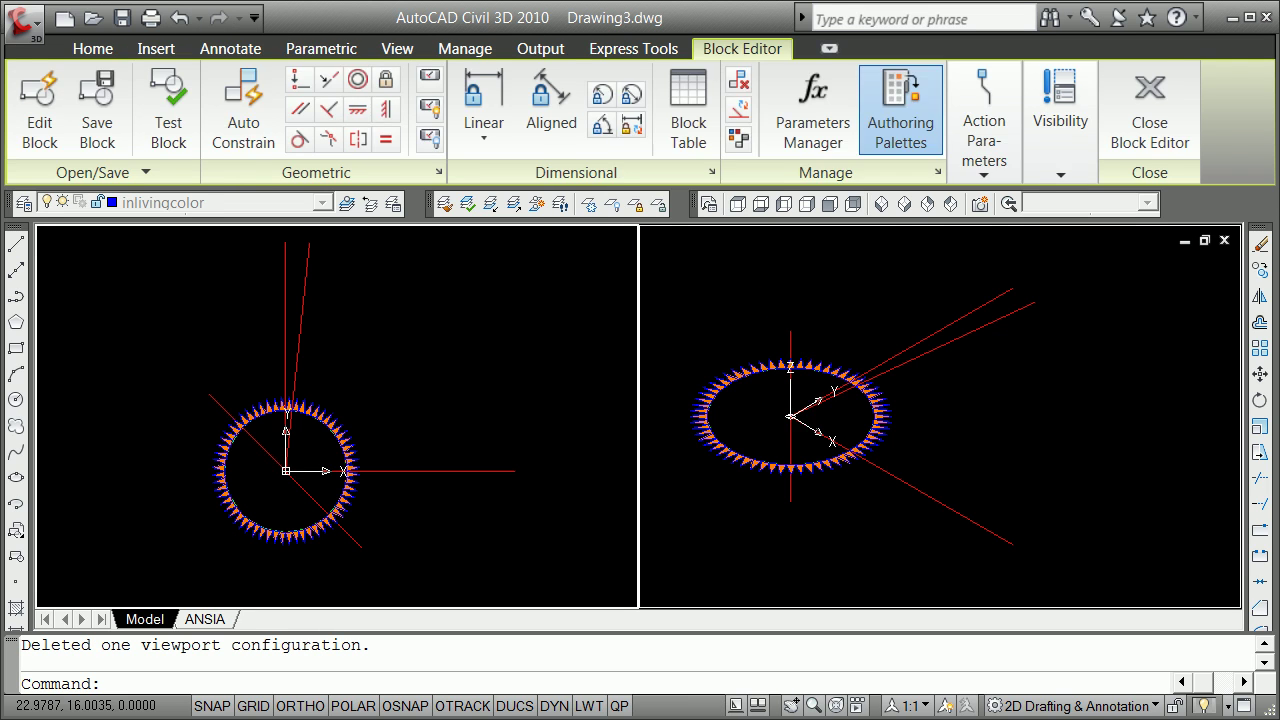
Examine the filled teeth around the whole gear ring in the plan viewport, both close up and from a distance.
scroll(510, 450, "up", 3)
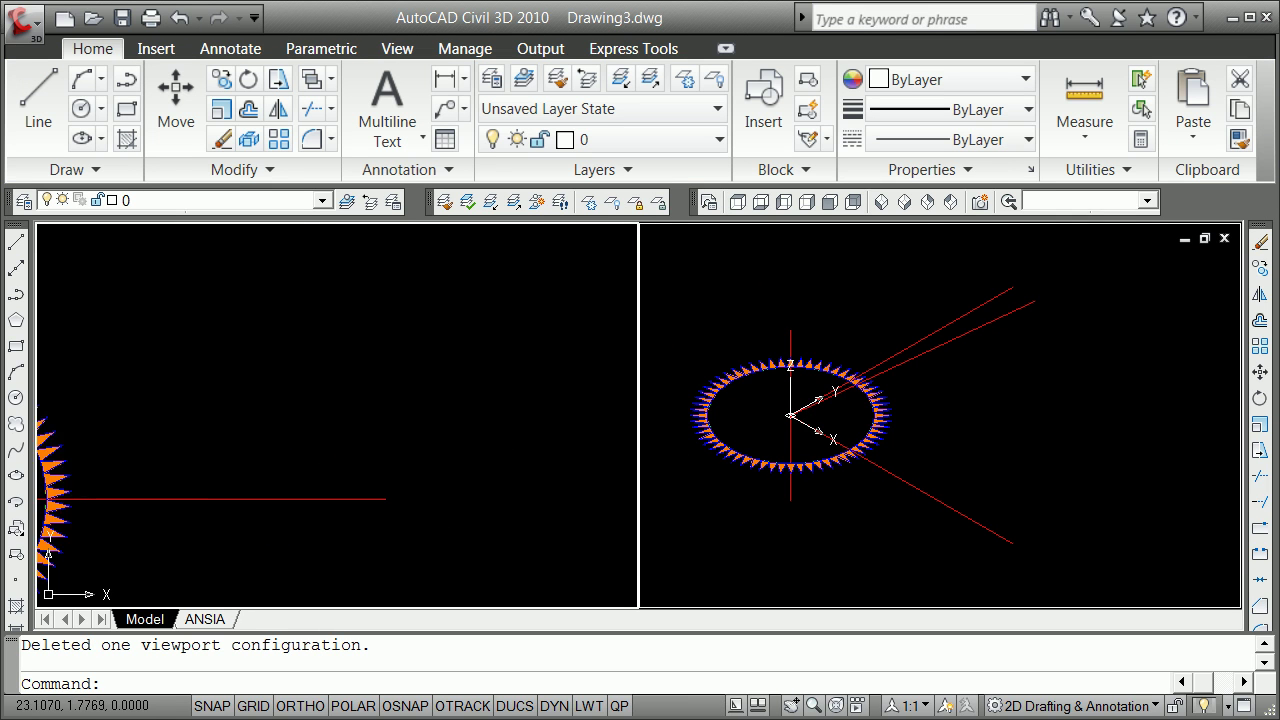
scroll(510, 450, "down", 2)
scroll(240, 505, "down", 2)
scroll(233, 462, "up", 4)
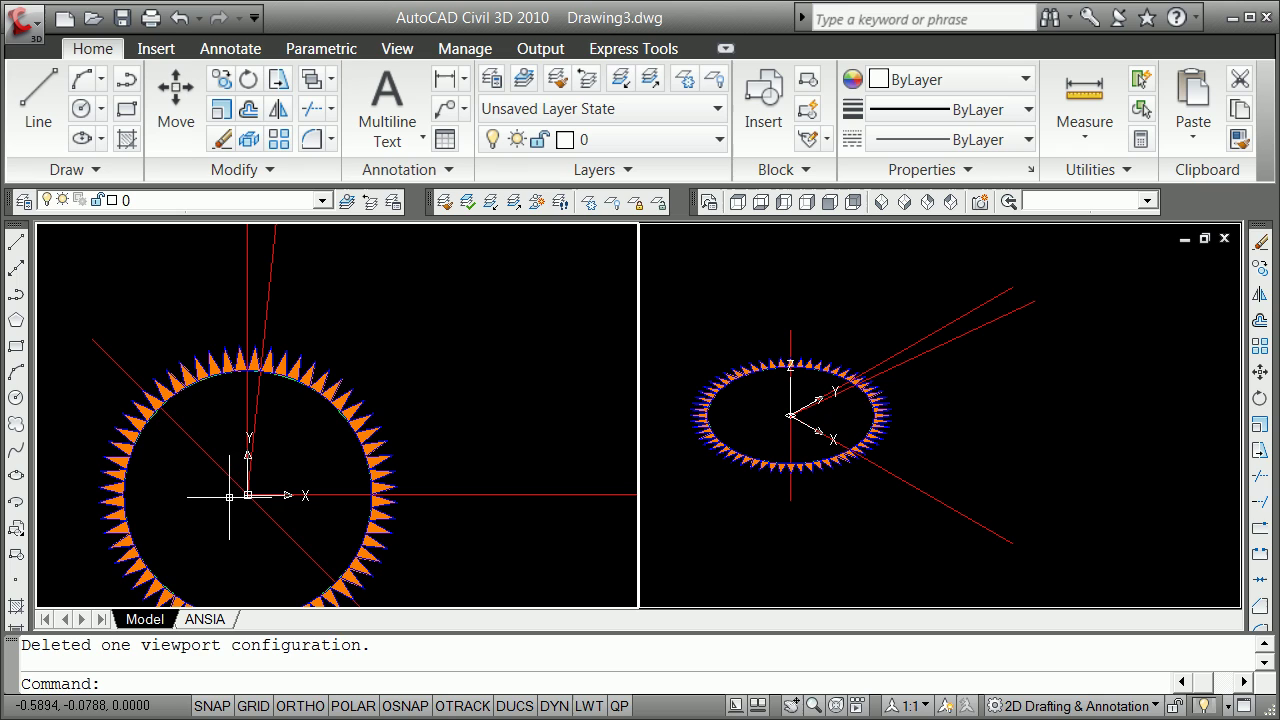
scroll(253, 437, "down", 2)
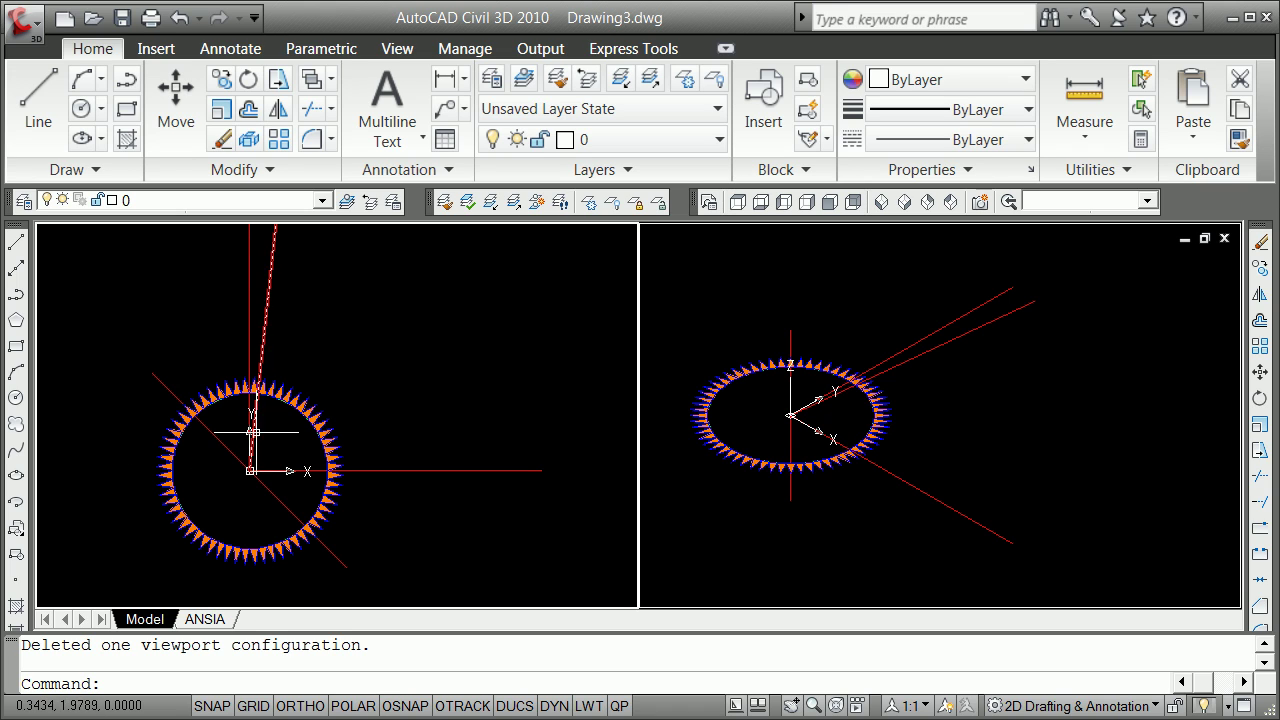
scroll(283, 421, "up", 3)
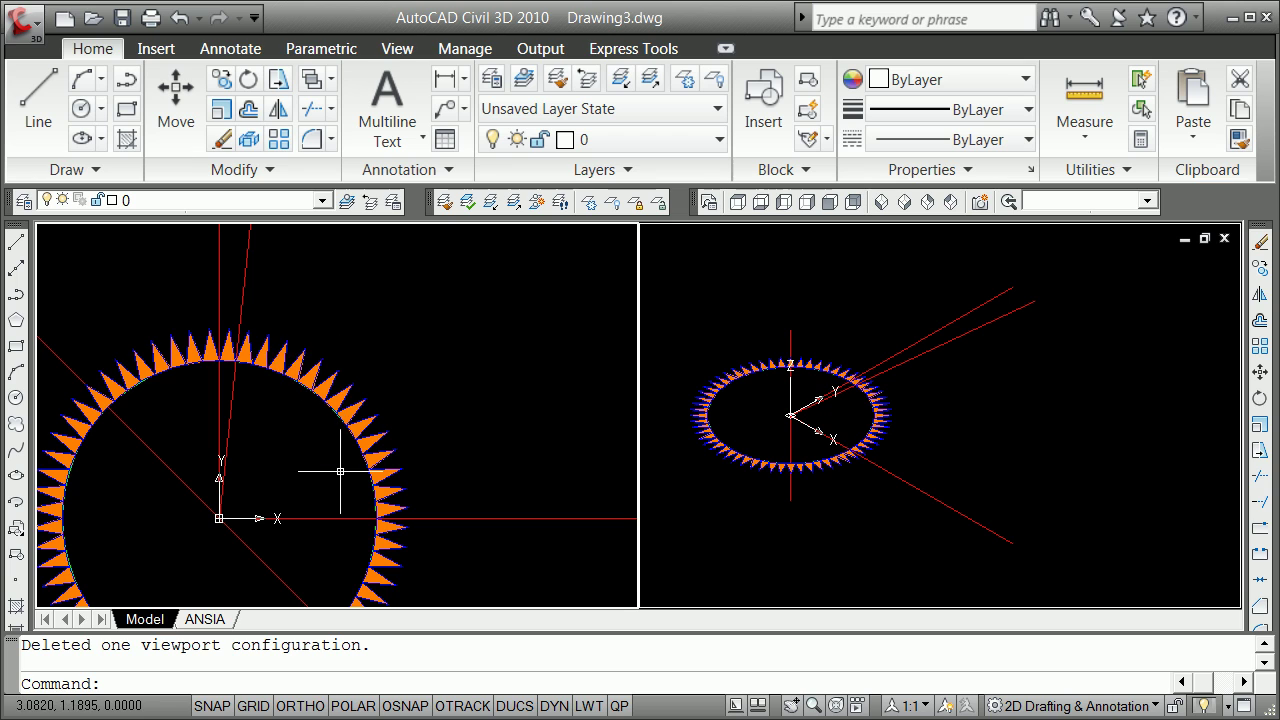
scroll(297, 509, "down", 3)
scroll(297, 509, "up", 4)
scroll(310, 520, "down", 2)
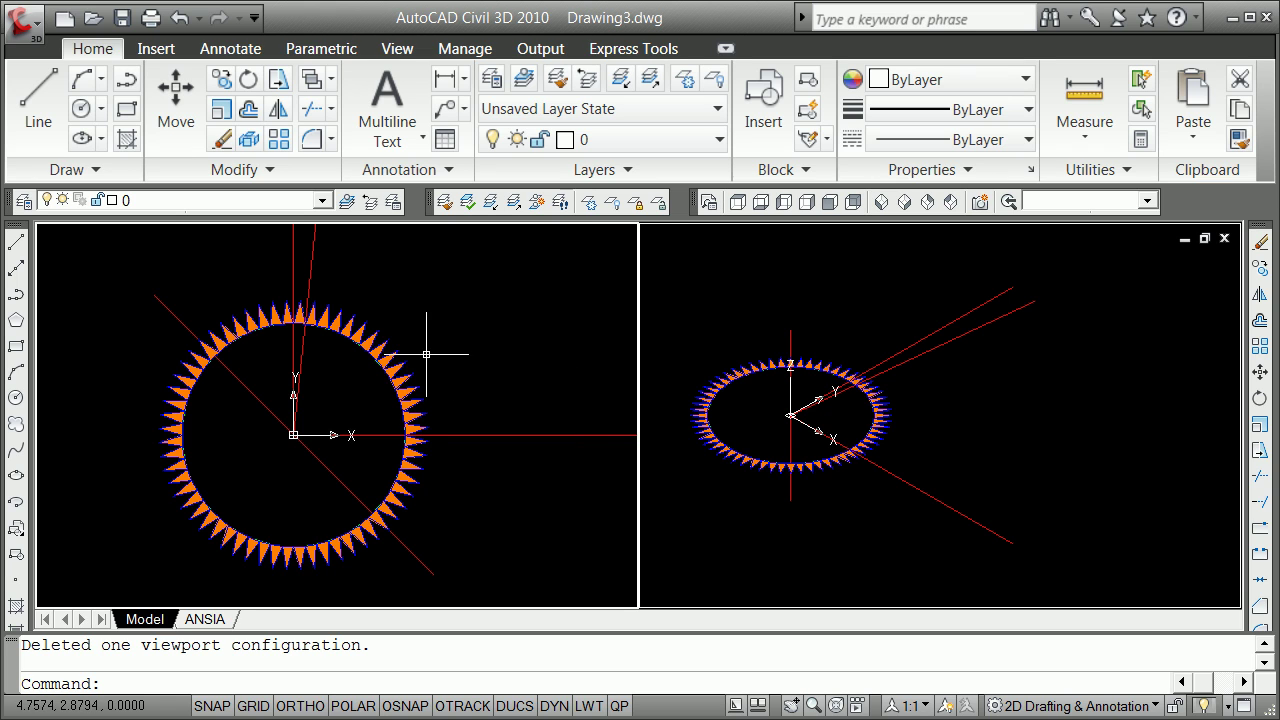
scroll(389, 366, "up", 3)
scroll(393, 370, "down", 1)
scroll(400, 370, "down", 7)
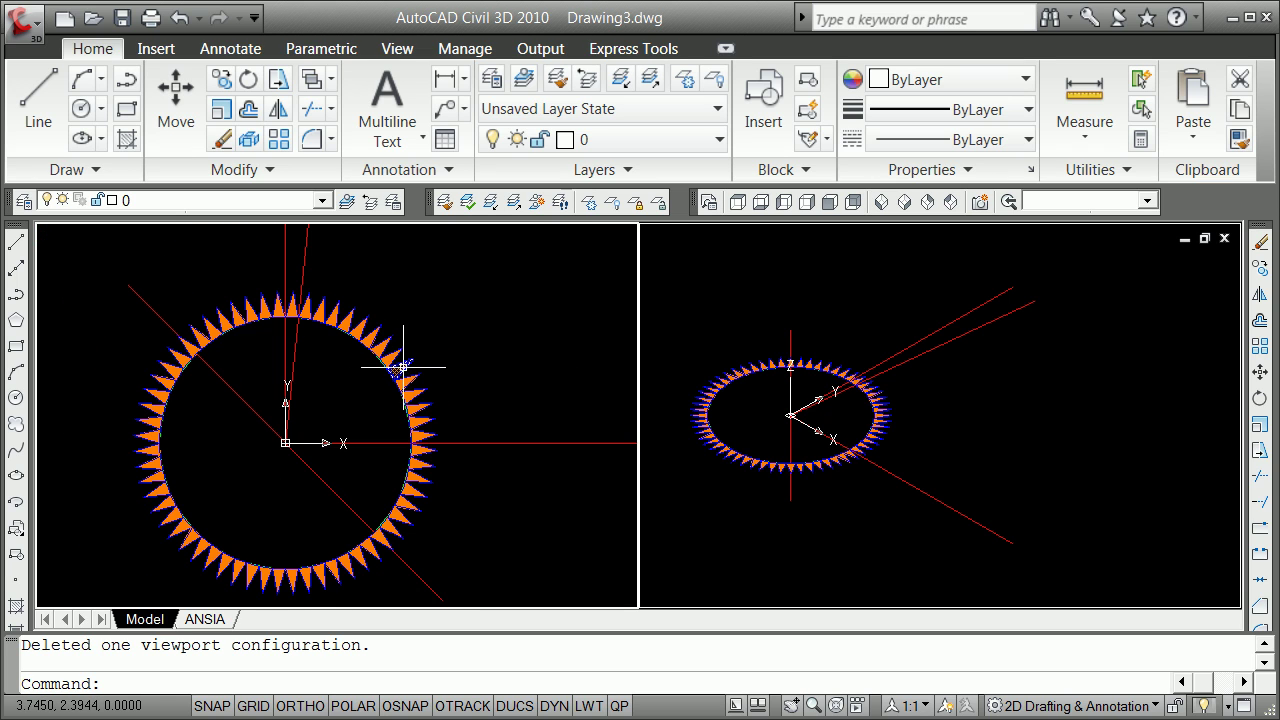
scroll(415, 410, "up", 5)
scroll(397, 390, "up", 2)
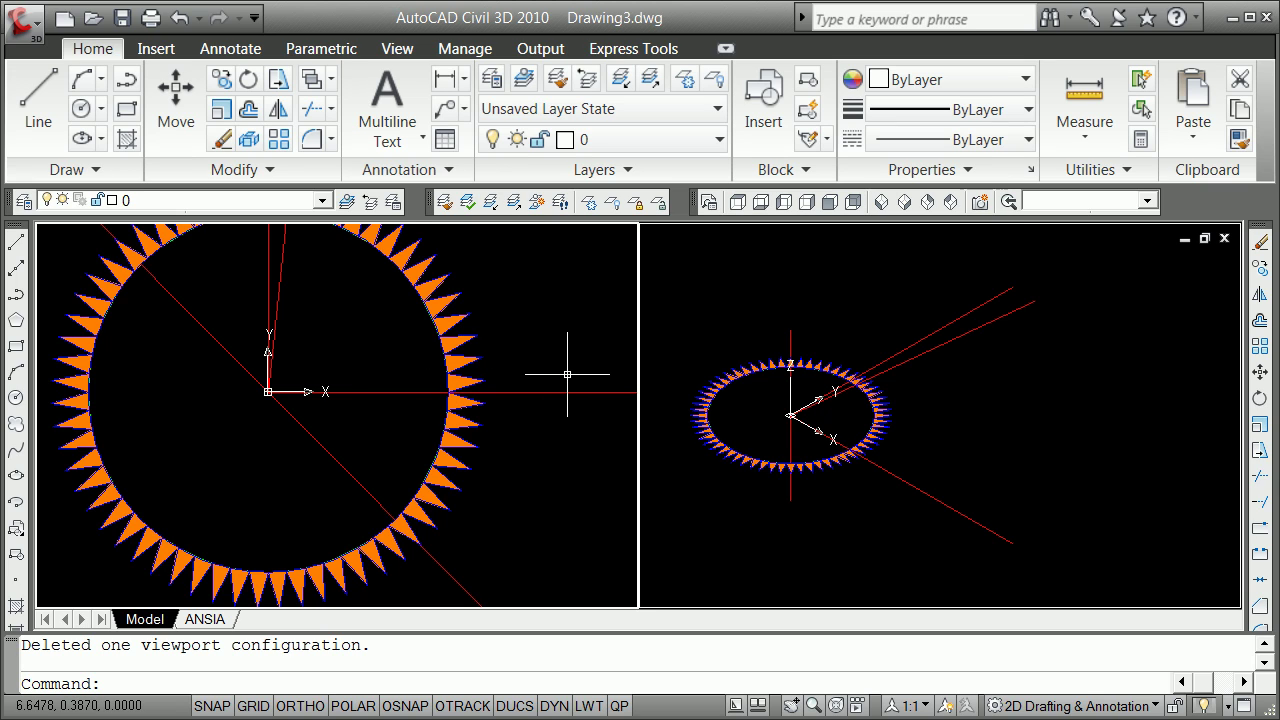
Explode the tooth block just clockwise of the vertical centerline at the top of the gear ring.
key("Return")
scroll(512, 372, "down", 3)
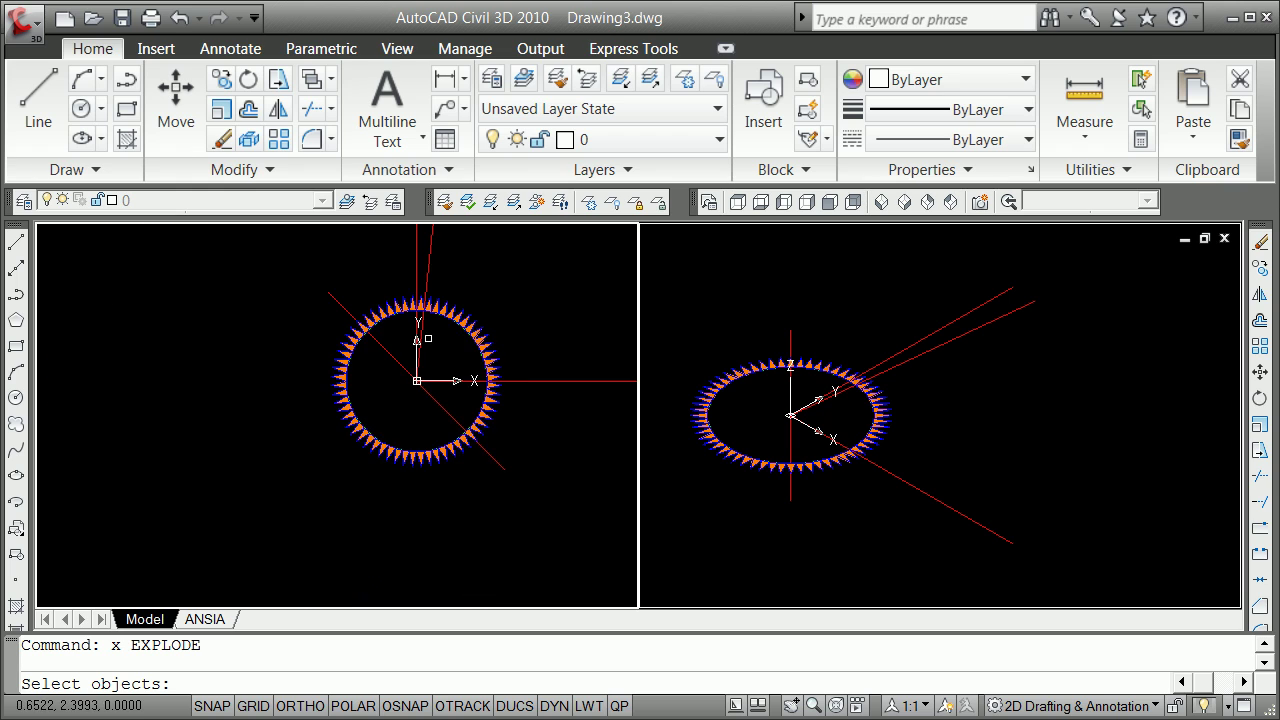
scroll(394, 291, "up", 2)
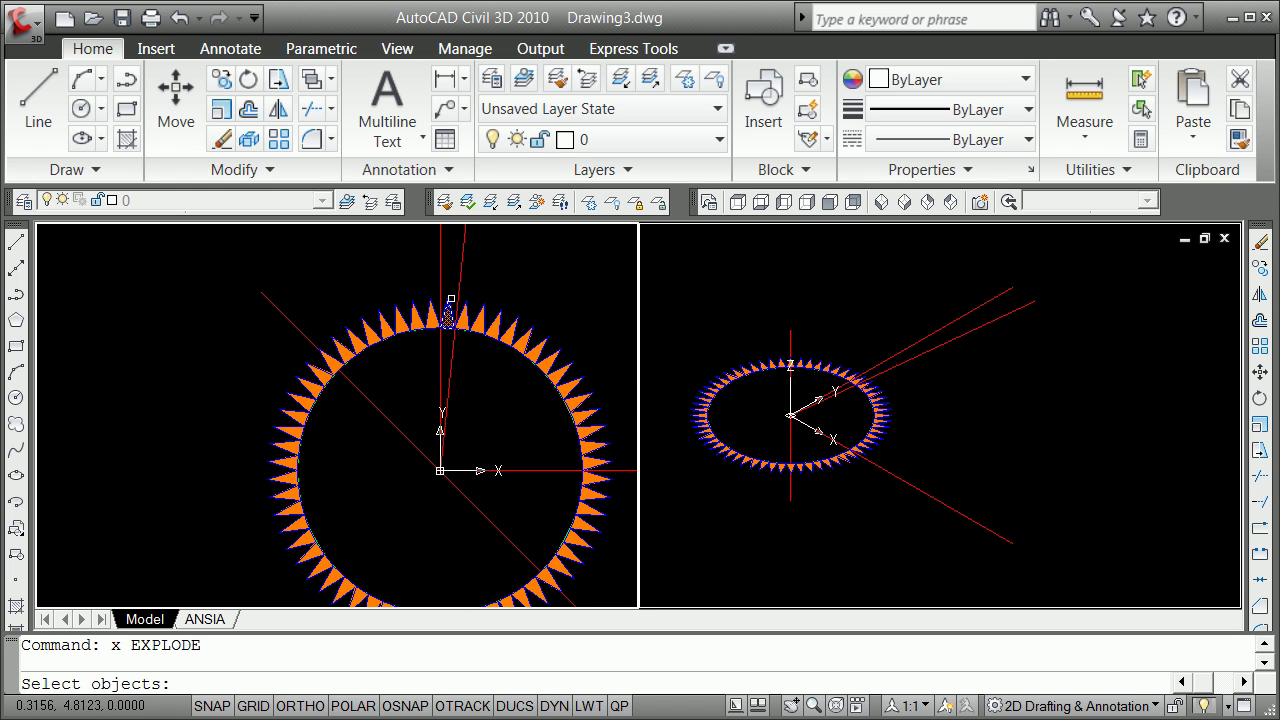
left_click(448, 295)
key("Return")
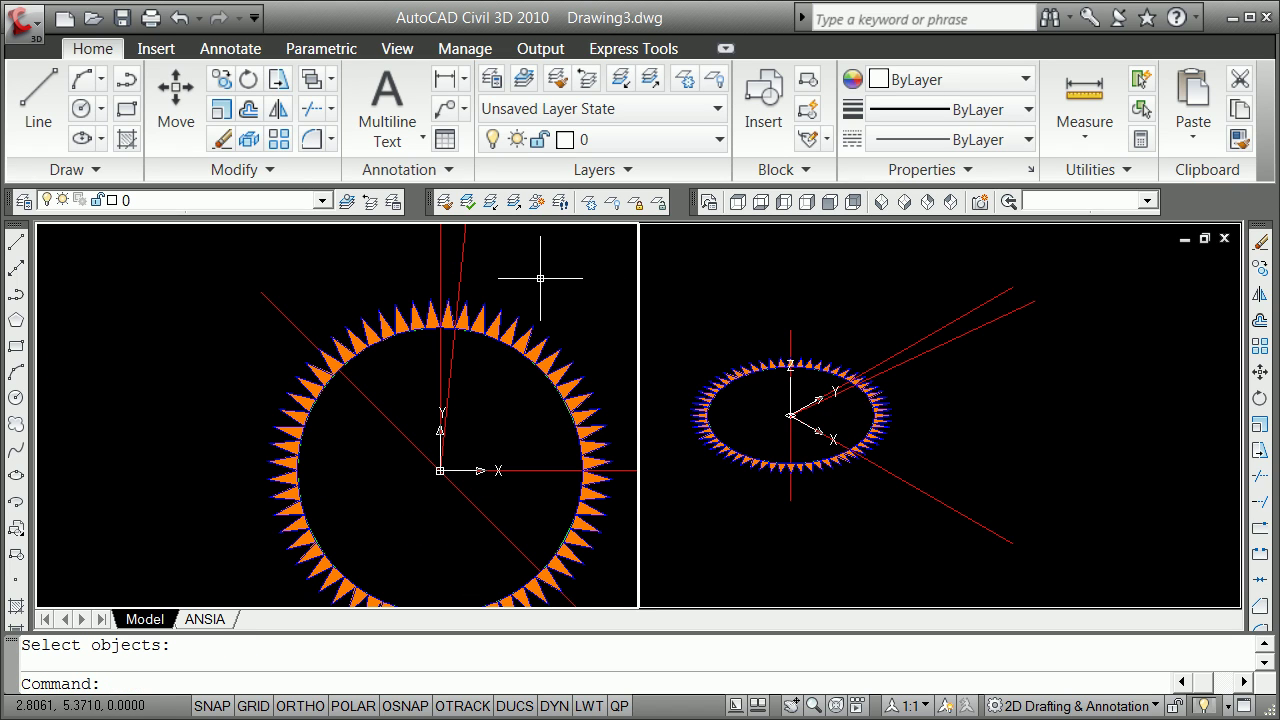
List the properties of the exploded tooth's outline polyline with the LIST command.
scroll(462, 298, "up", 4)
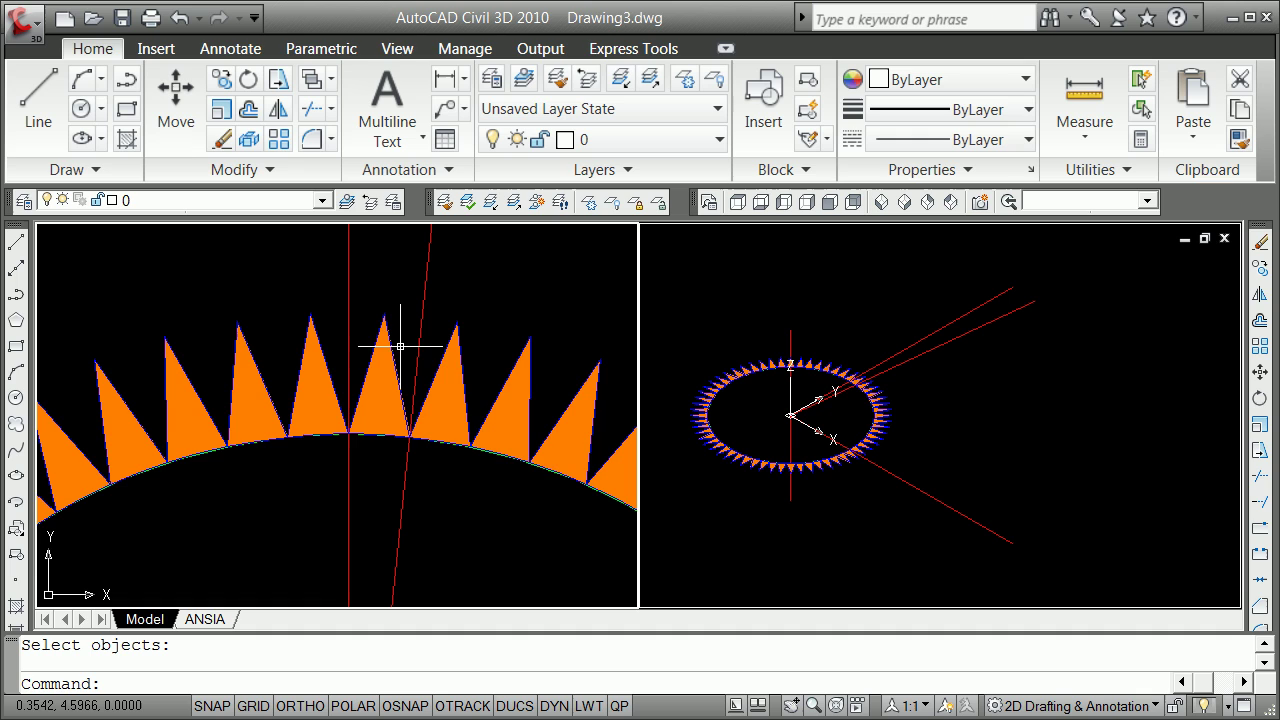
left_click(394, 352)
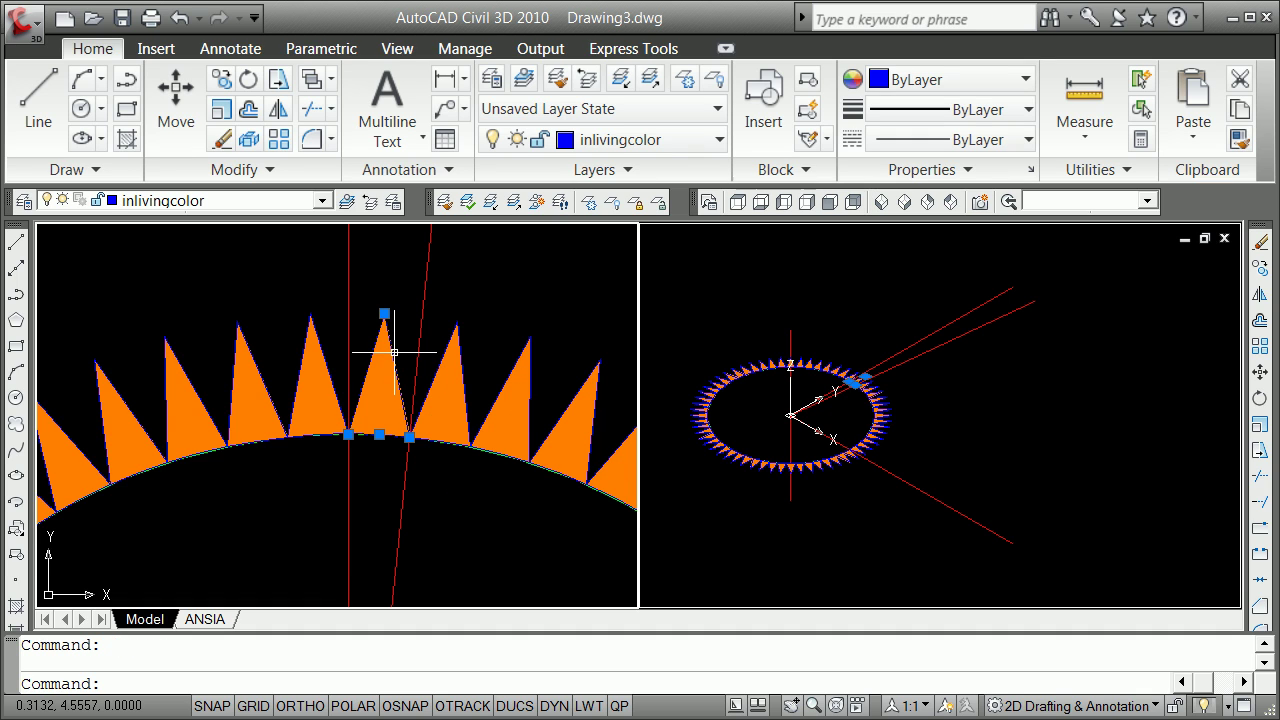
type("li")
key("Return")
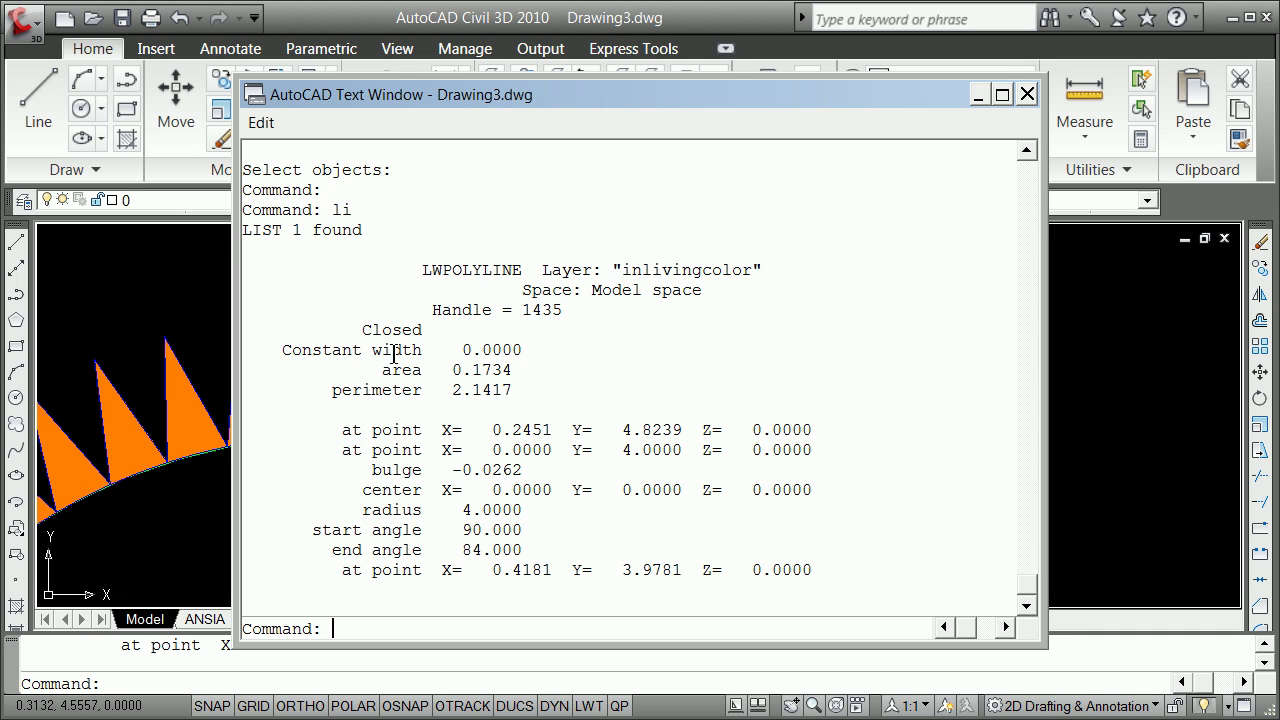
key("F2")
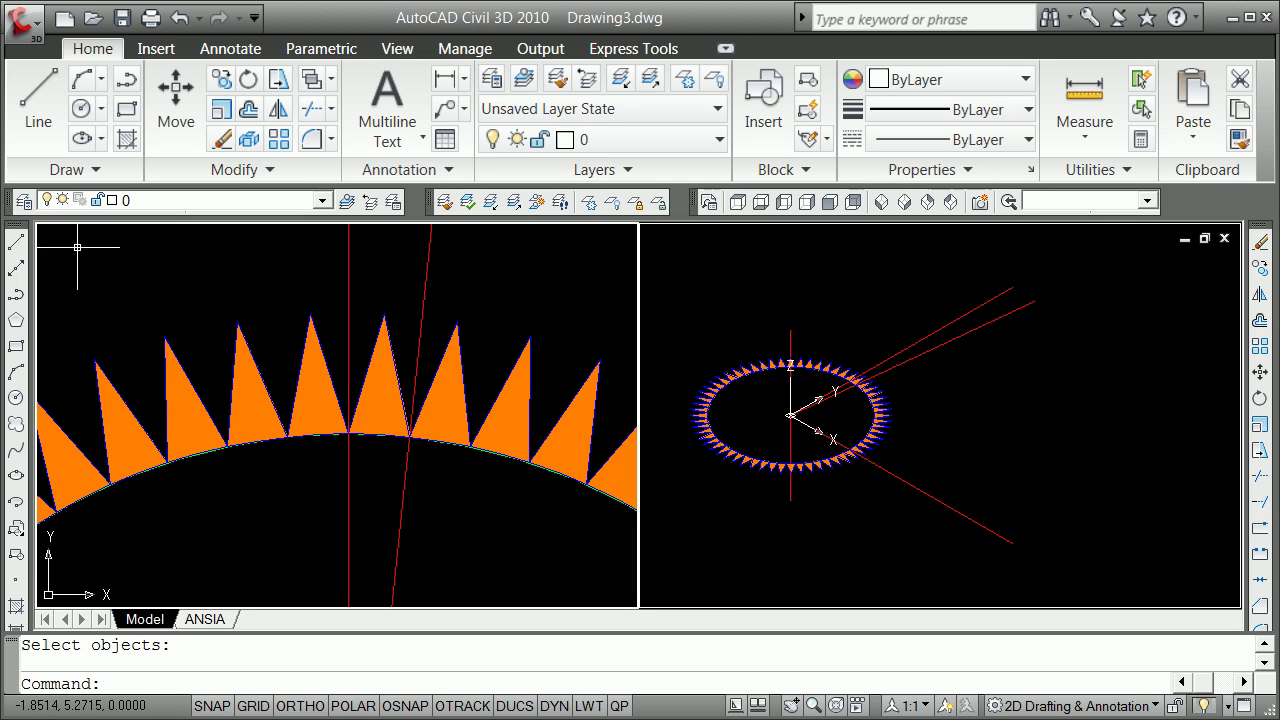
Try to freeze layer 0 in the Layer Properties Manager, and set inlivingcolor as the current layer.
left_click(26, 203)
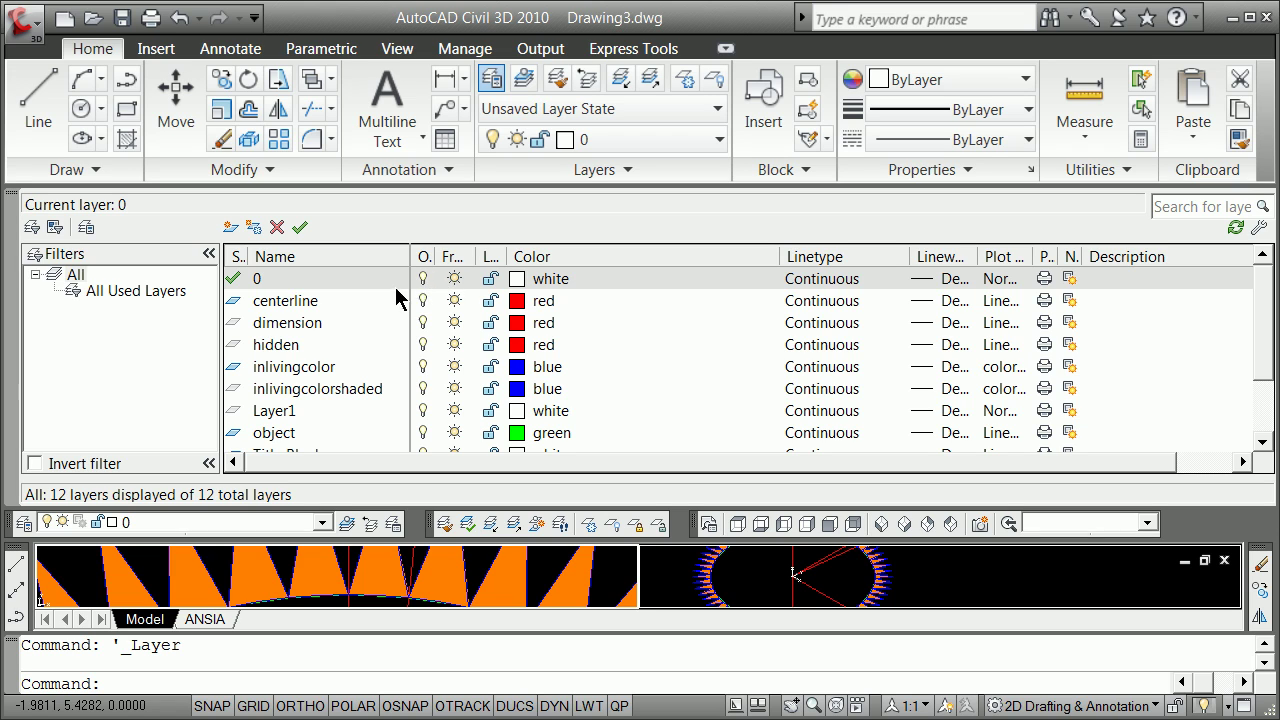
left_click(455, 278)
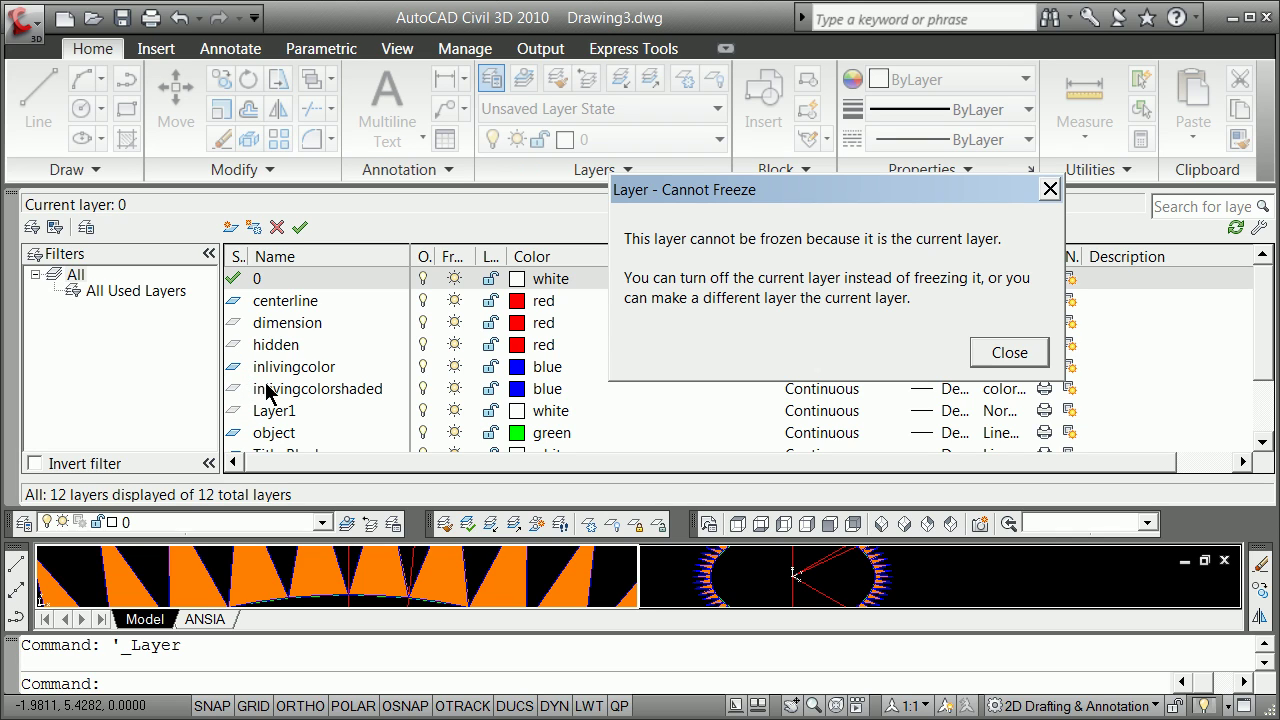
left_click(1009, 353)
left_click(232, 366)
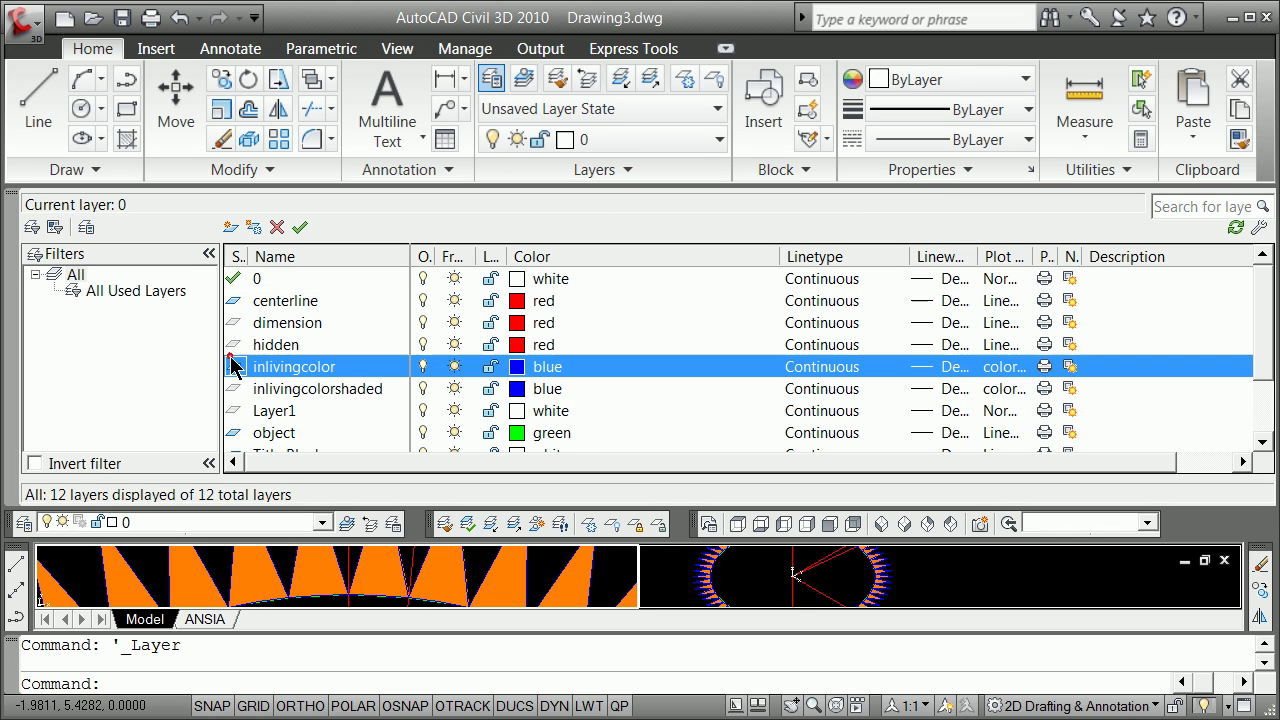
double_click(232, 367)
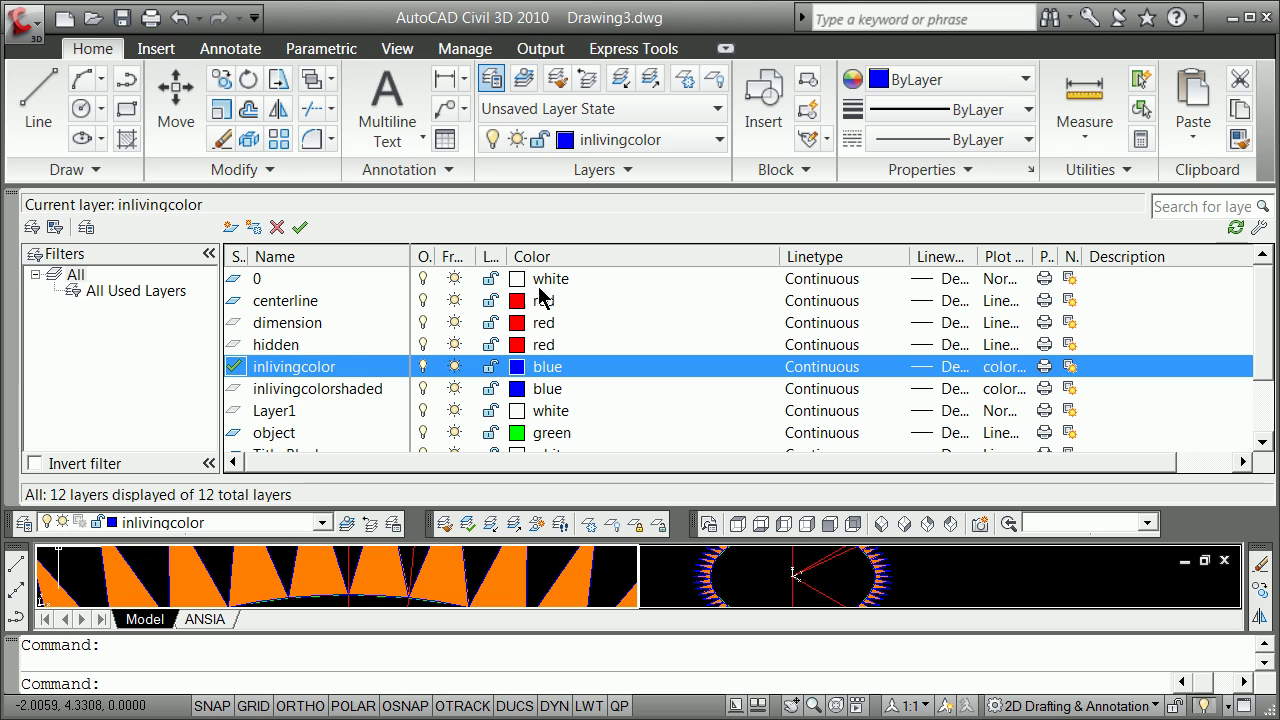
Freeze layer 0 in the Layer Properties Manager and close the manager.
left_click(454, 281)
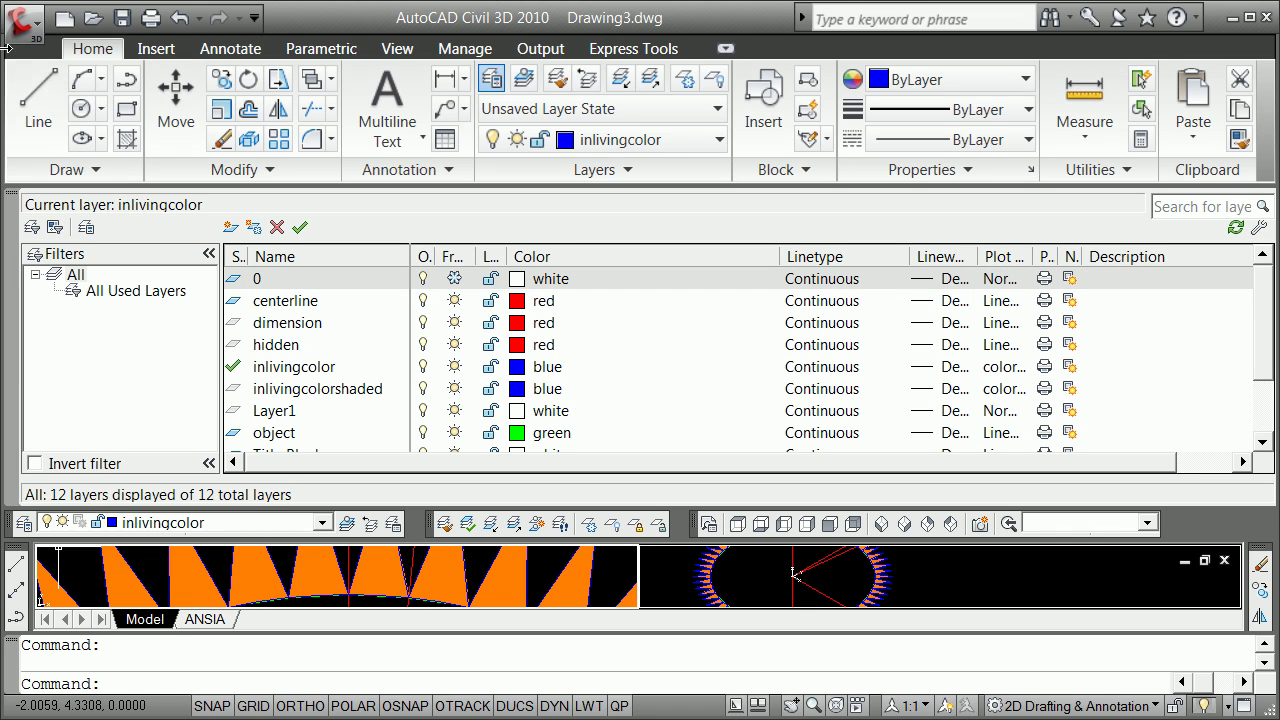
left_click(11, 203)
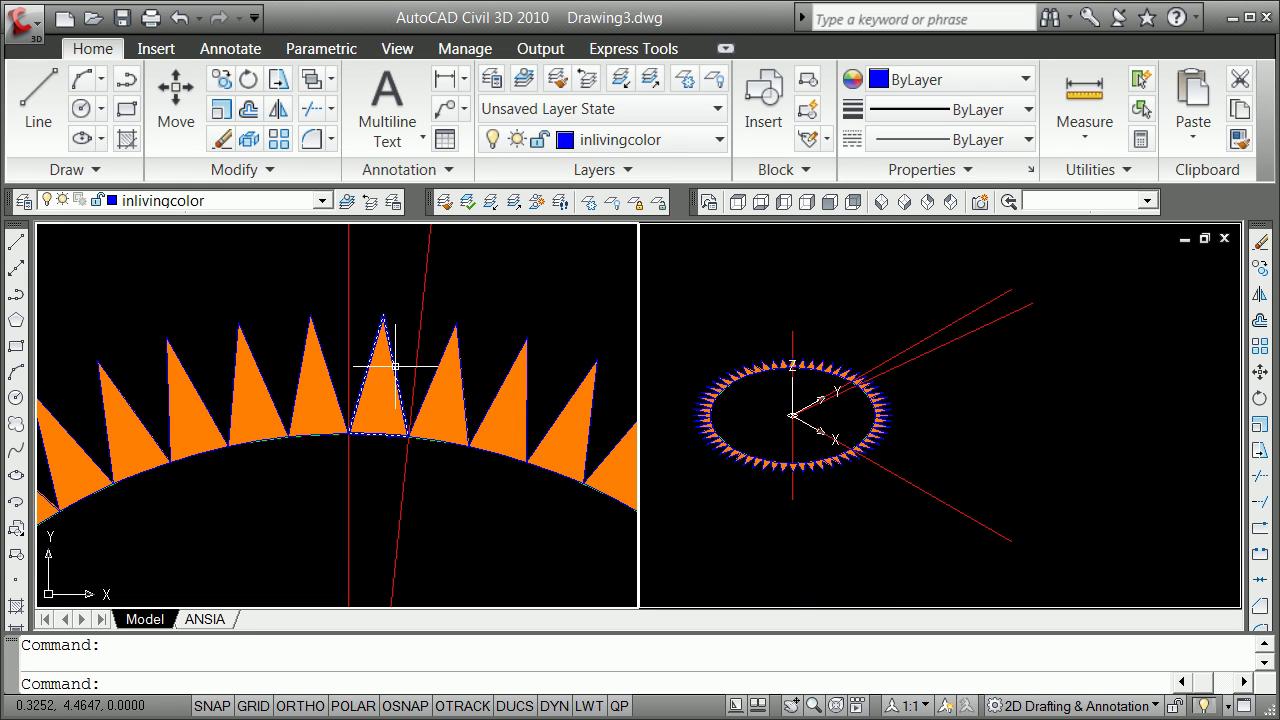
Examine the general and geometry properties of the exploded tooth's outline polyline in the Properties palette.
mouse_move(395, 366)
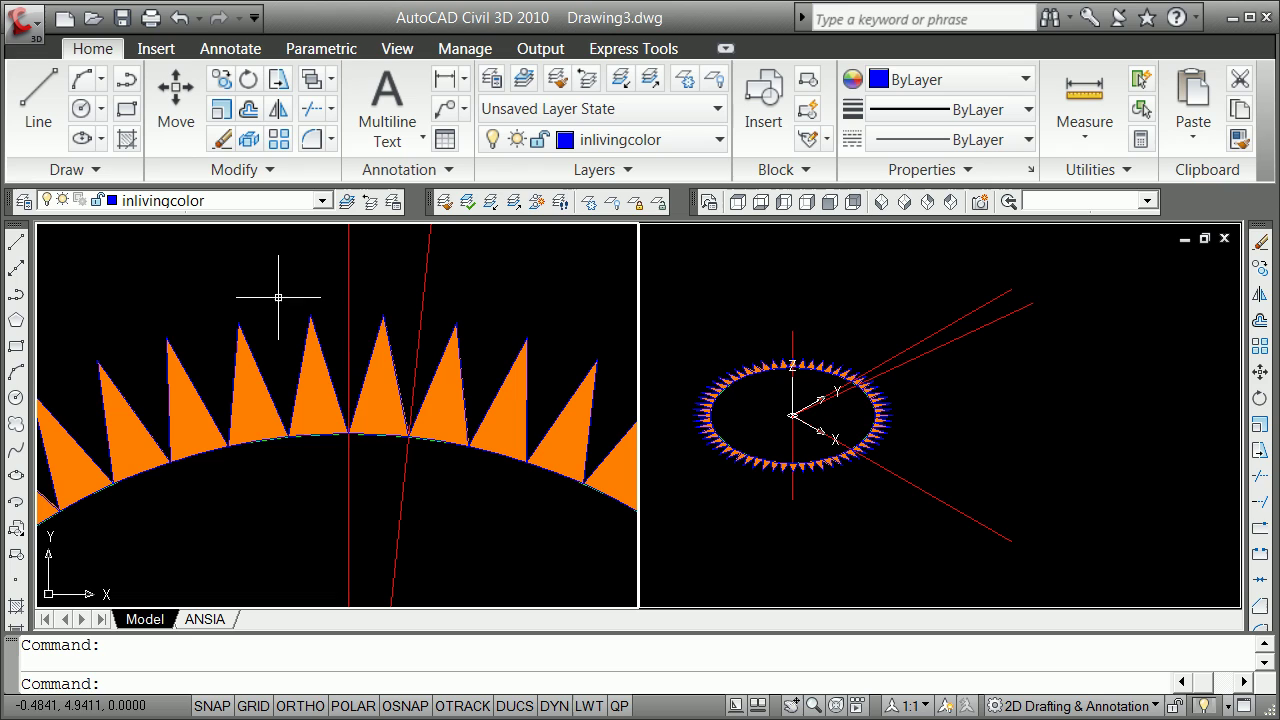
left_click(386, 338)
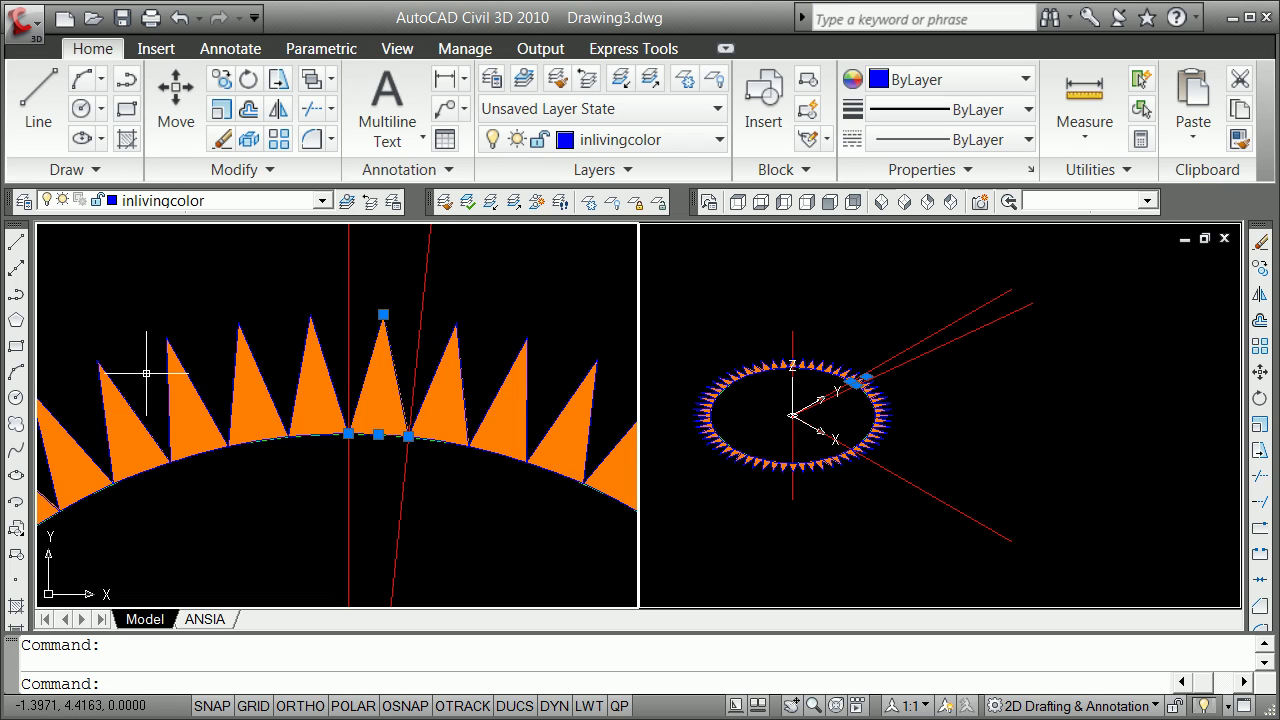
right_click(308, 298)
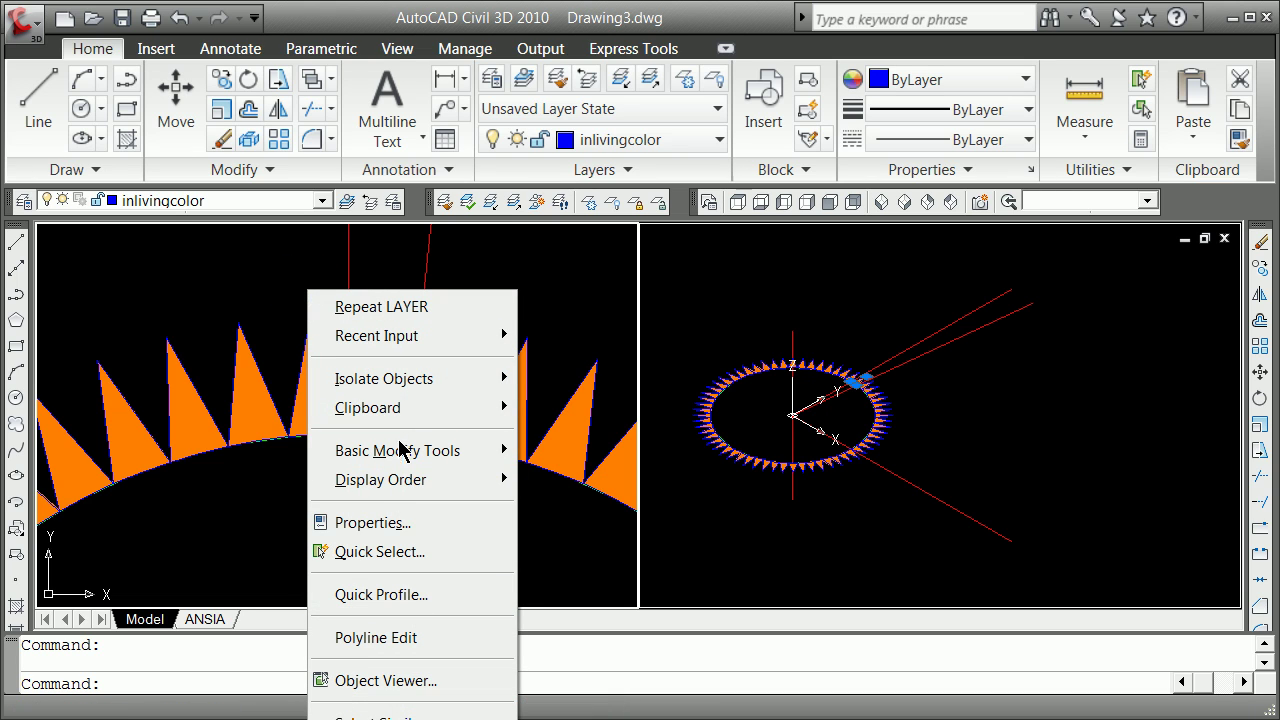
left_click(390, 524)
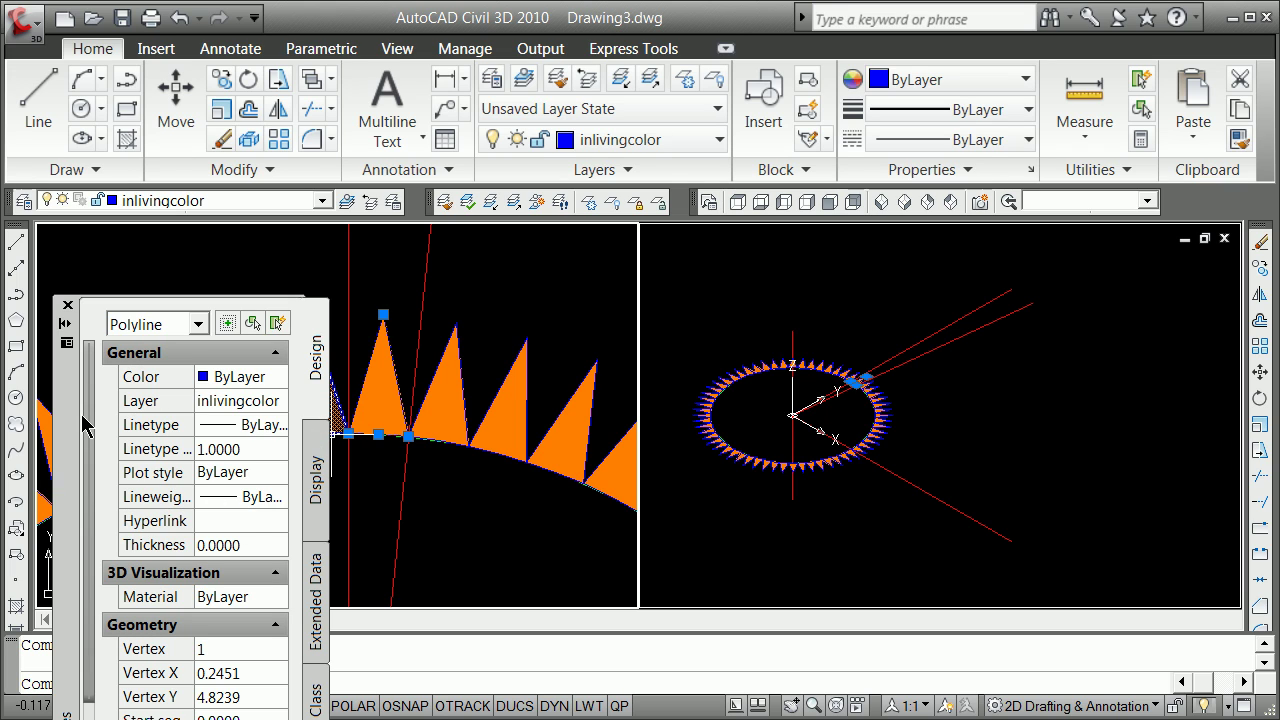
left_click_drag(65, 410, 97, 305)
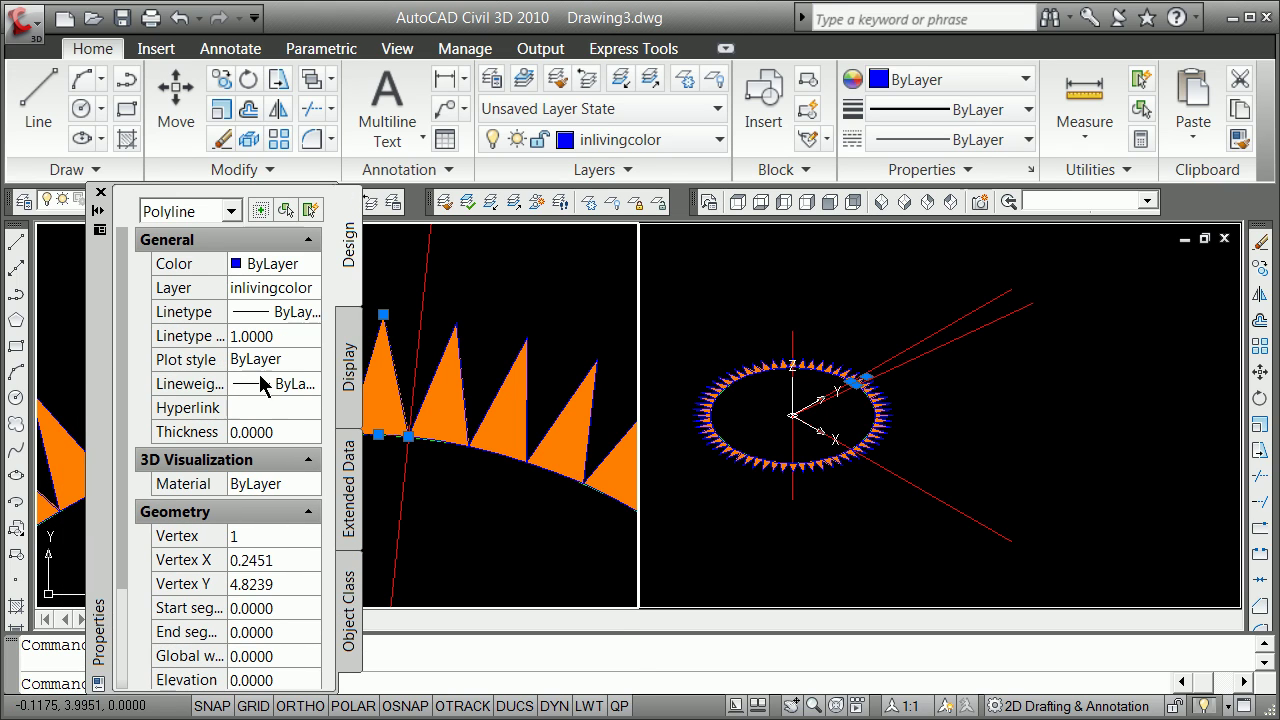
mouse_move(124, 580)
left_mouse_down()
mouse_move(108, 712)
mouse_move(124, 560)
left_mouse_up()
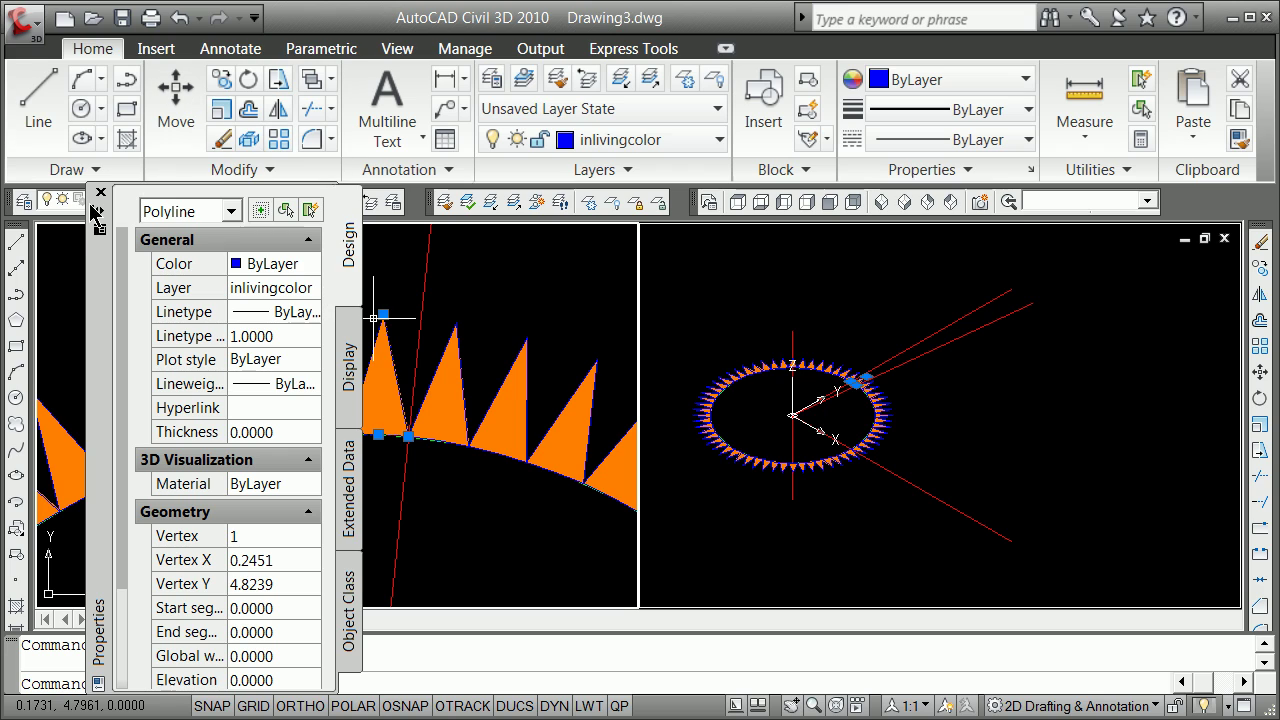
left_click(100, 192)
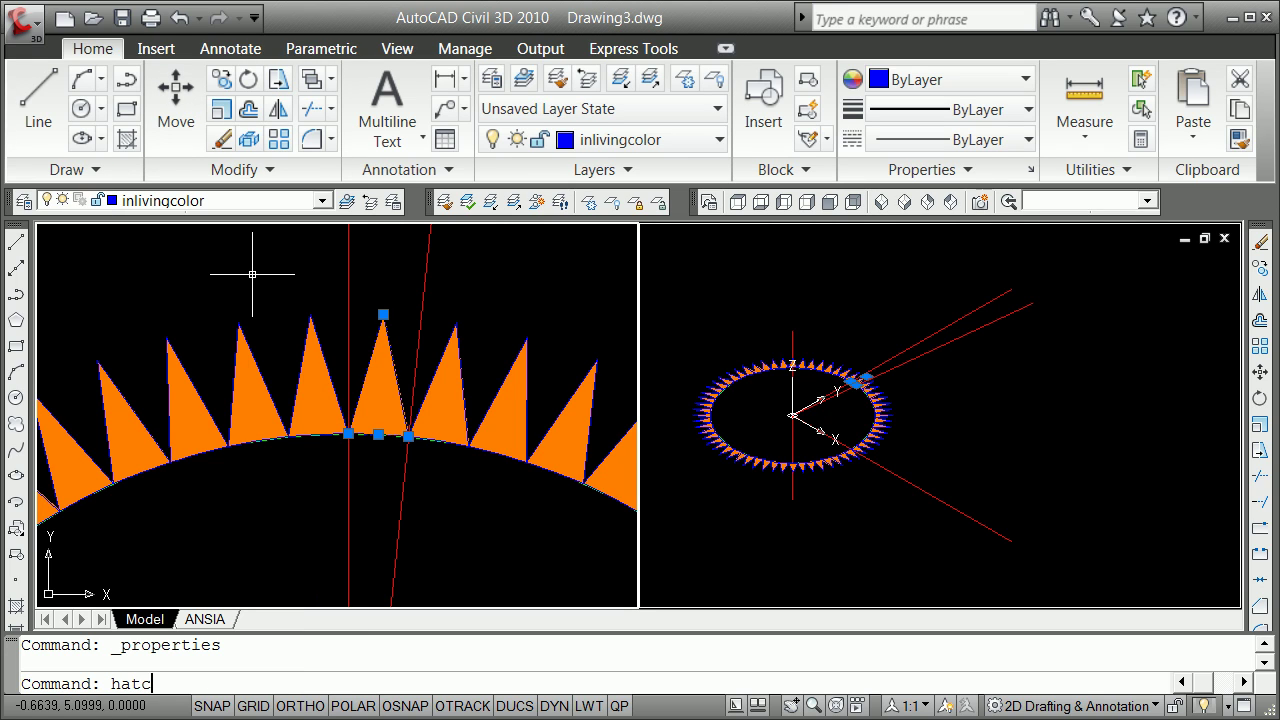
Edit the exploded tooth's solid hatch with HATCHEDIT, picking it by crossing window, and choose index color 62 for its swatch.
key("Return")
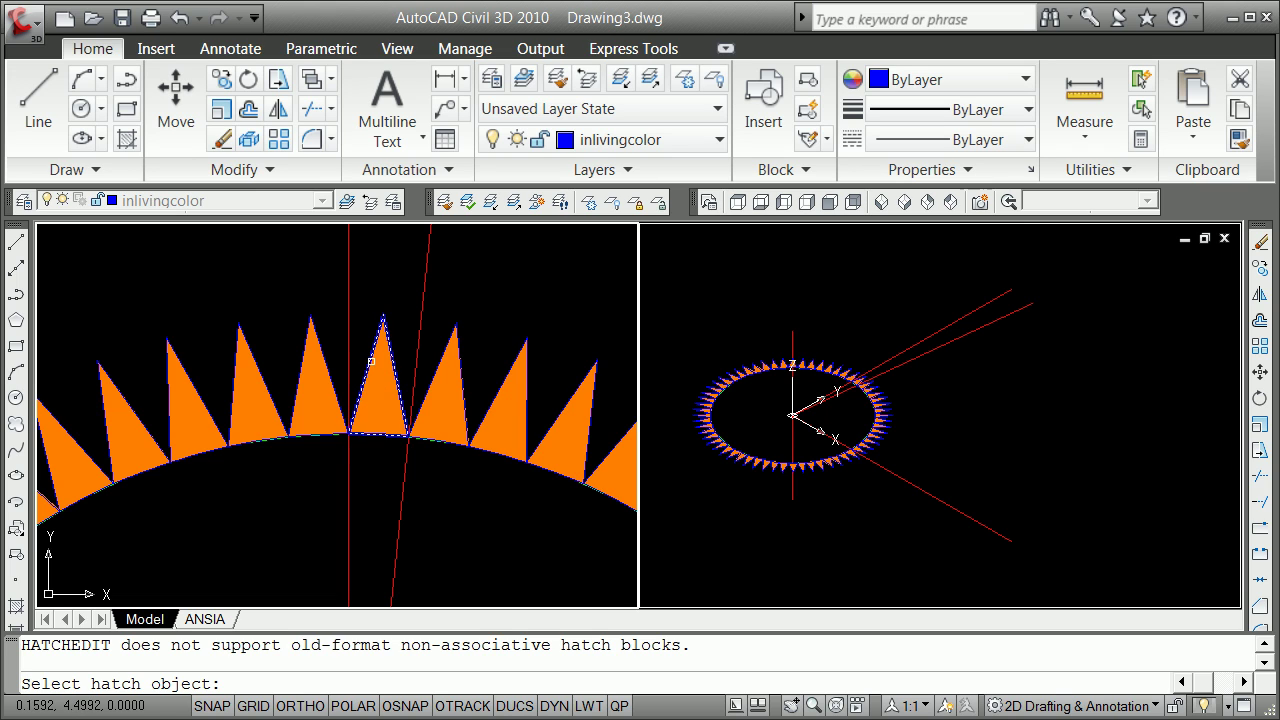
type("c")
key("Return")
left_click(403, 312)
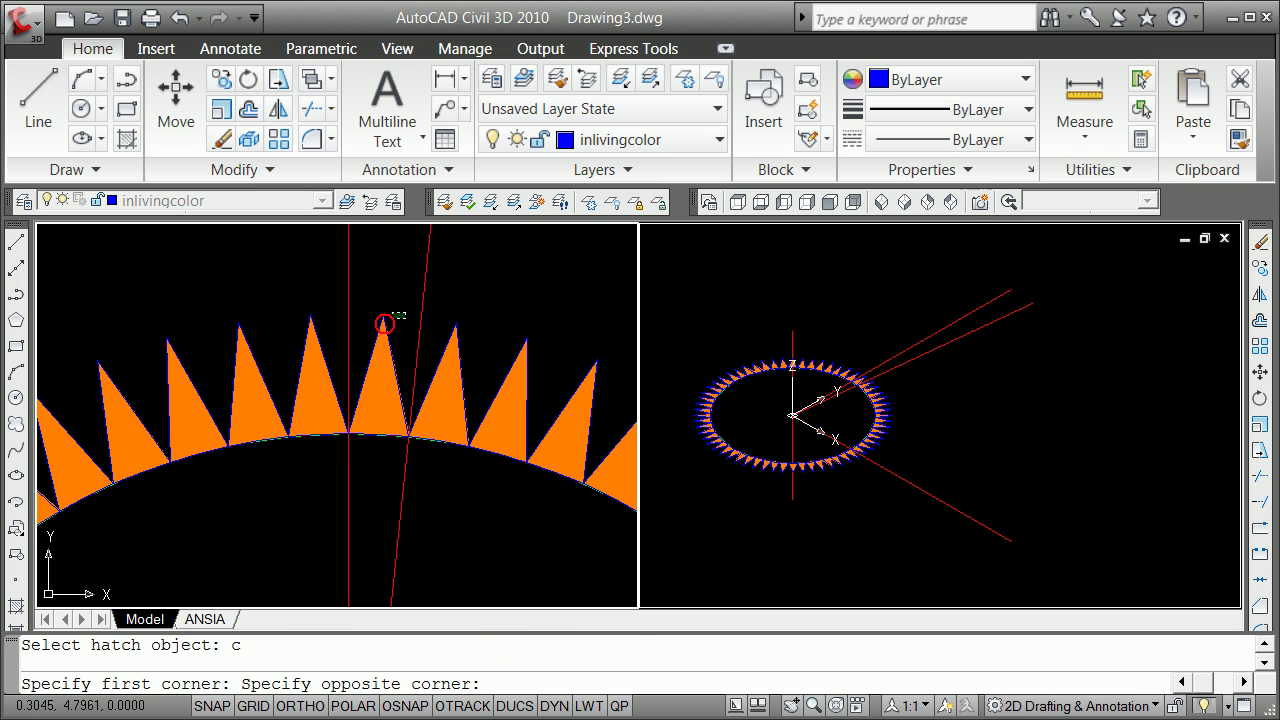
left_click(365, 335)
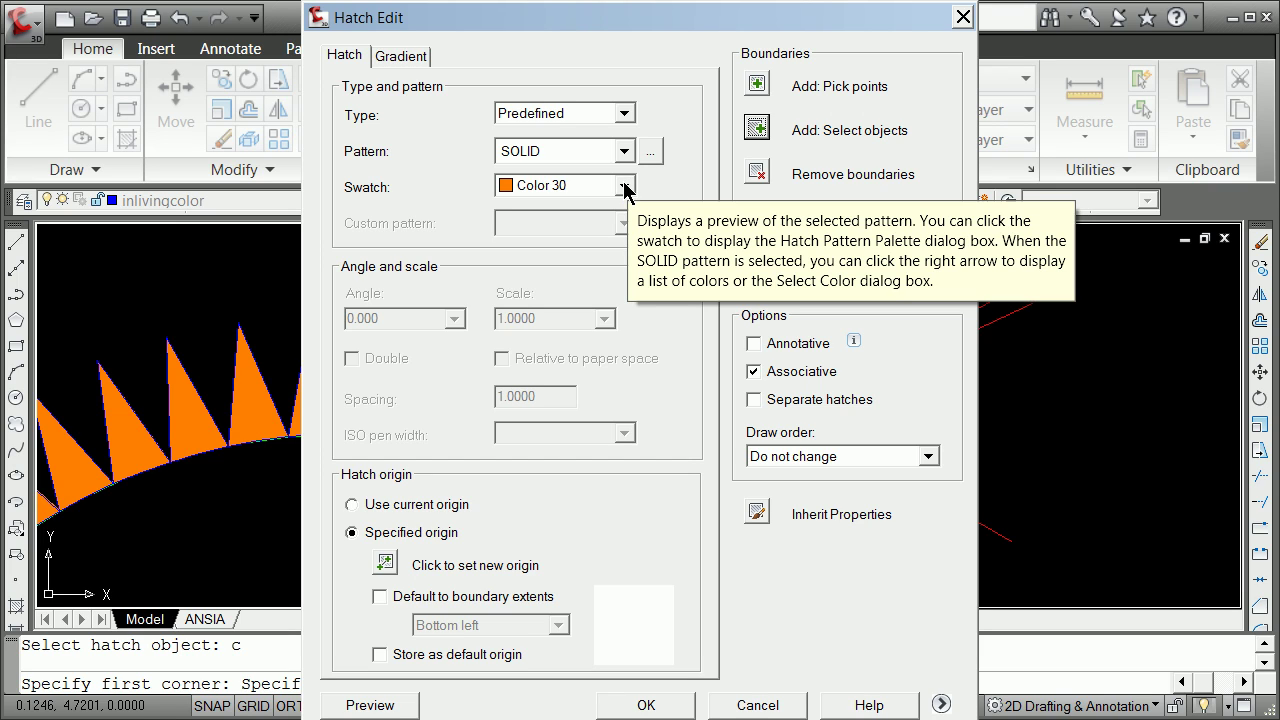
left_click(624, 186)
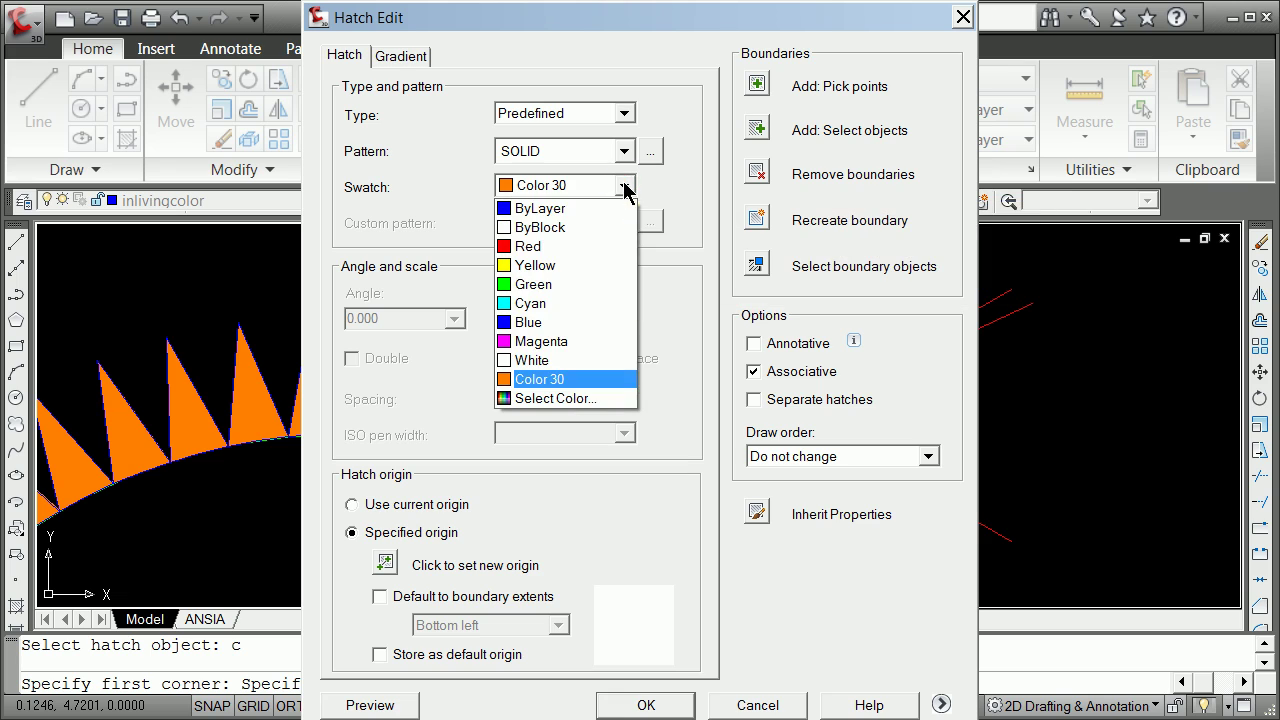
left_click(562, 399)
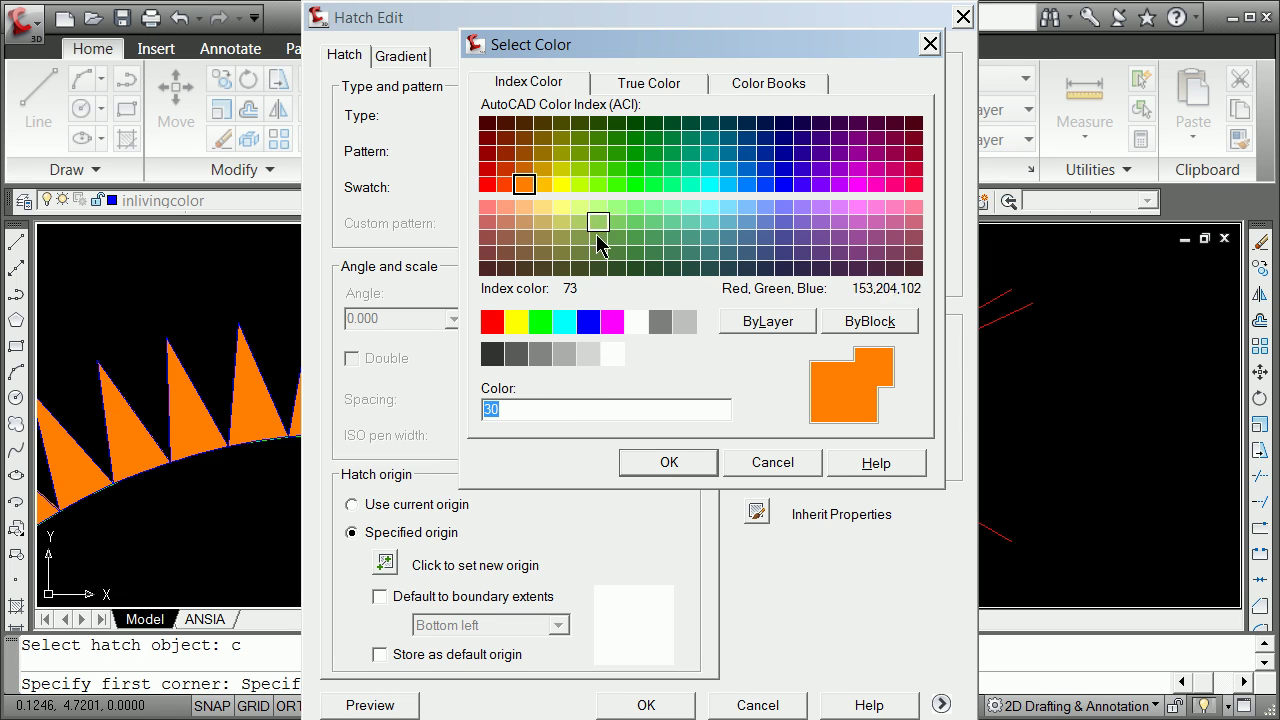
left_click(580, 169)
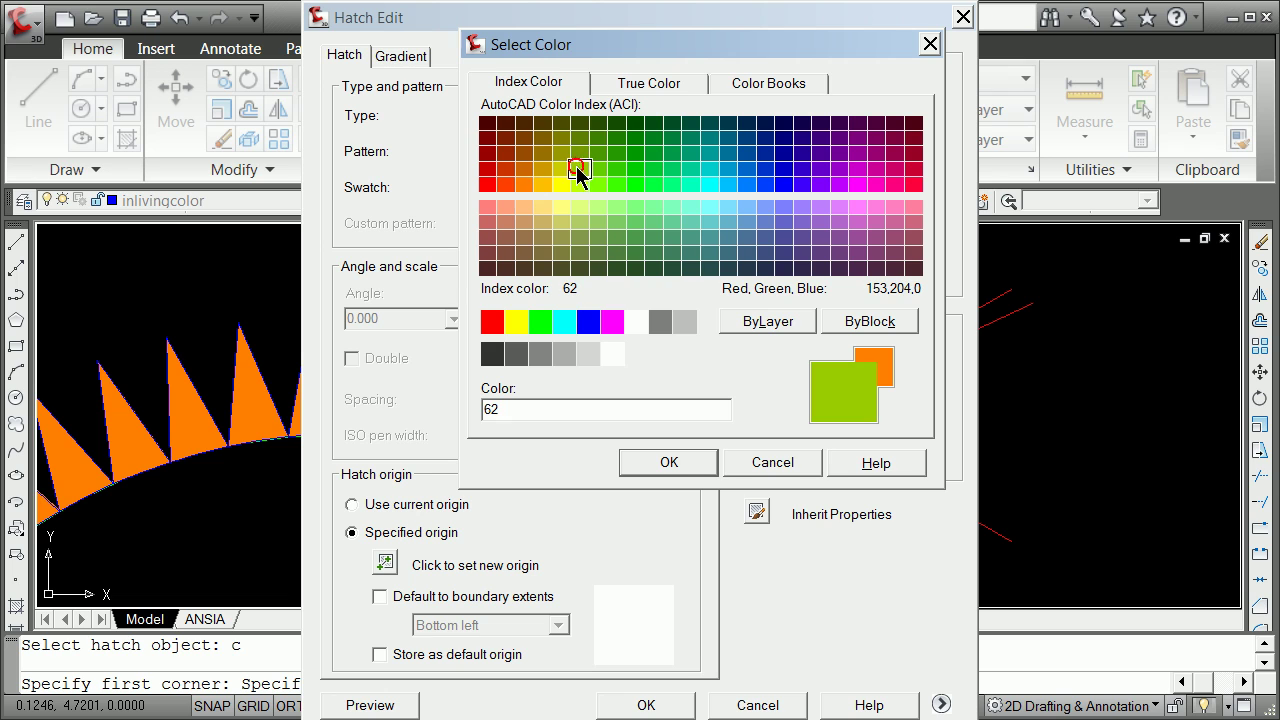
left_click(668, 460)
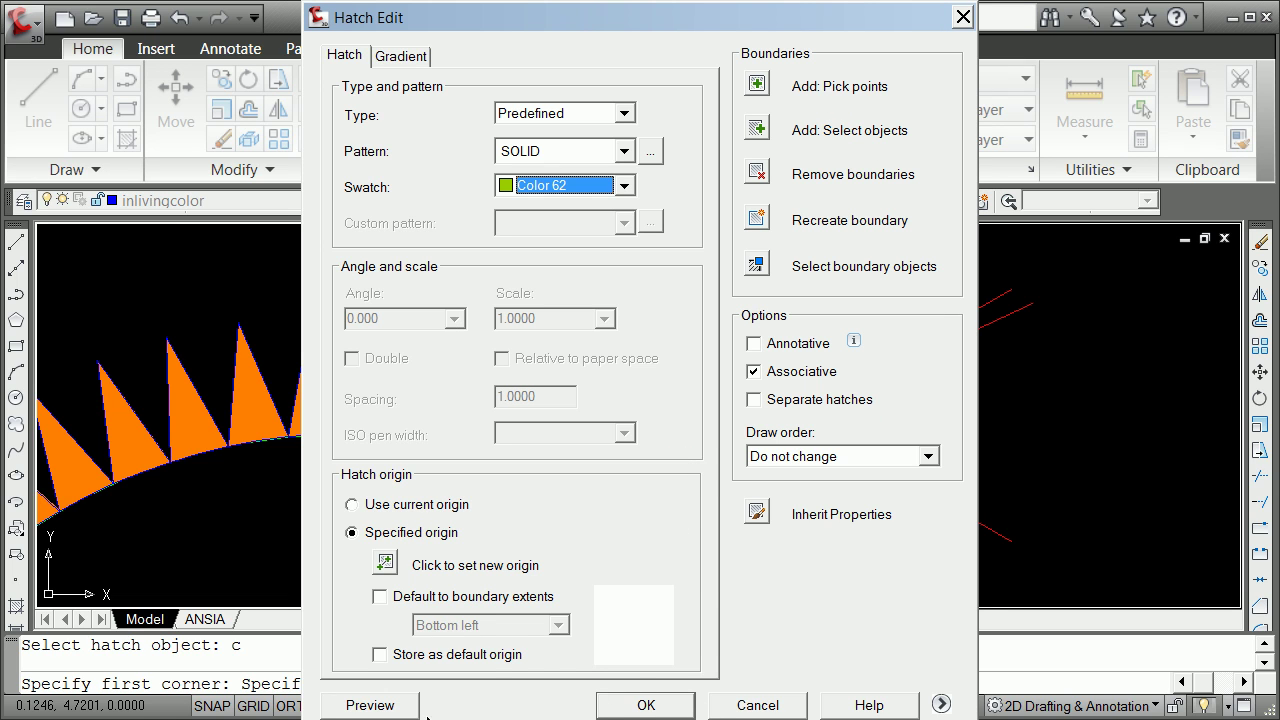
Preview the recolored hatch on the gear ring and apply the hatch edit.
left_click(368, 704)
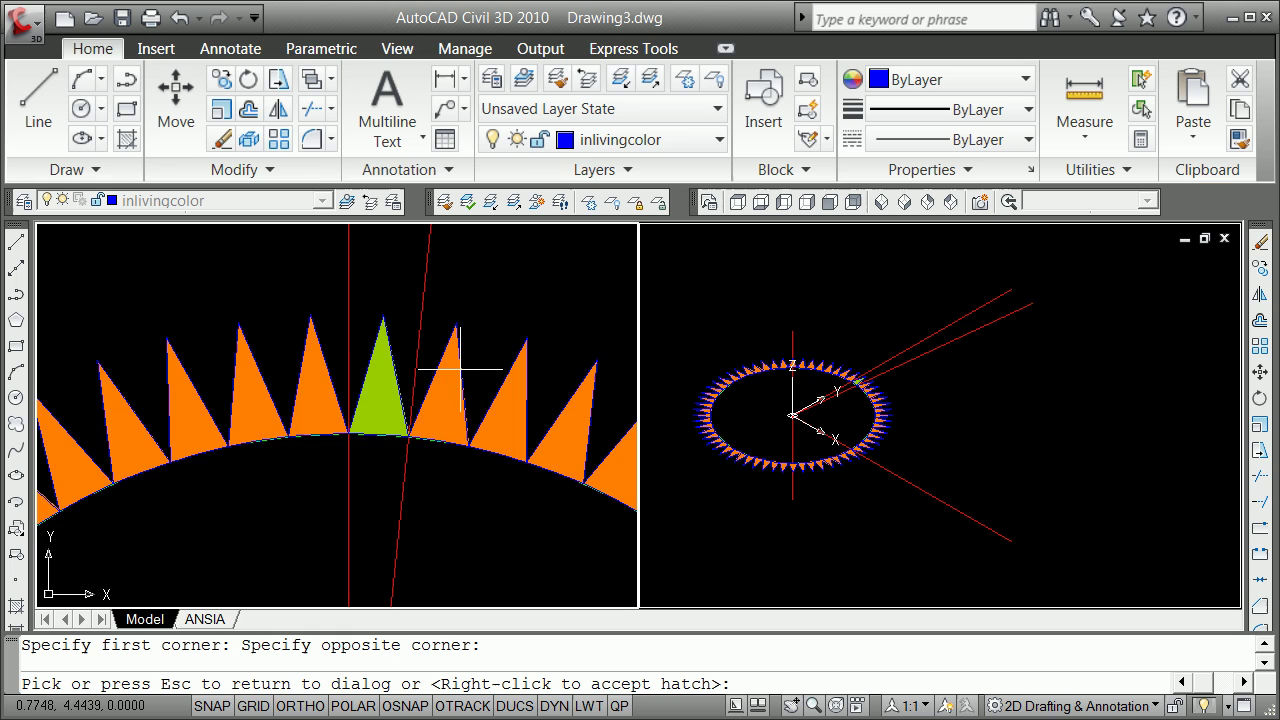
scroll(460, 370, "down", 10)
scroll(460, 370, "up", 8)
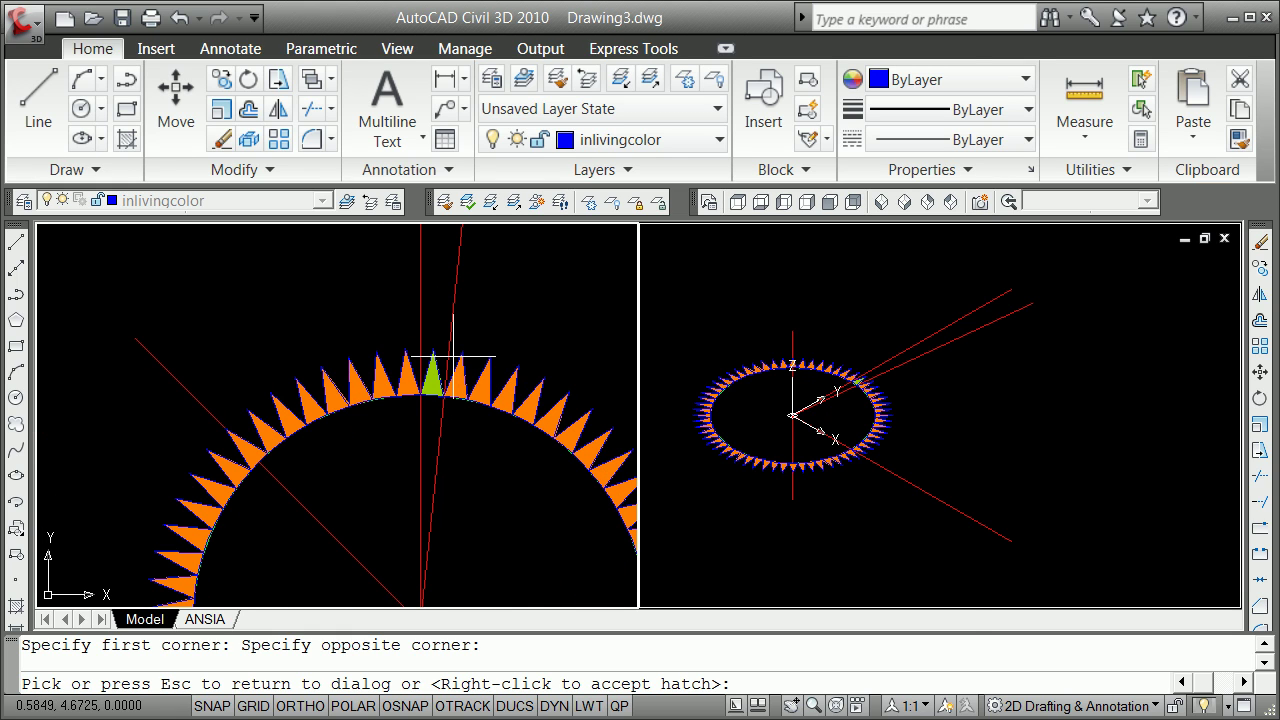
key("Escape")
left_click(651, 703)
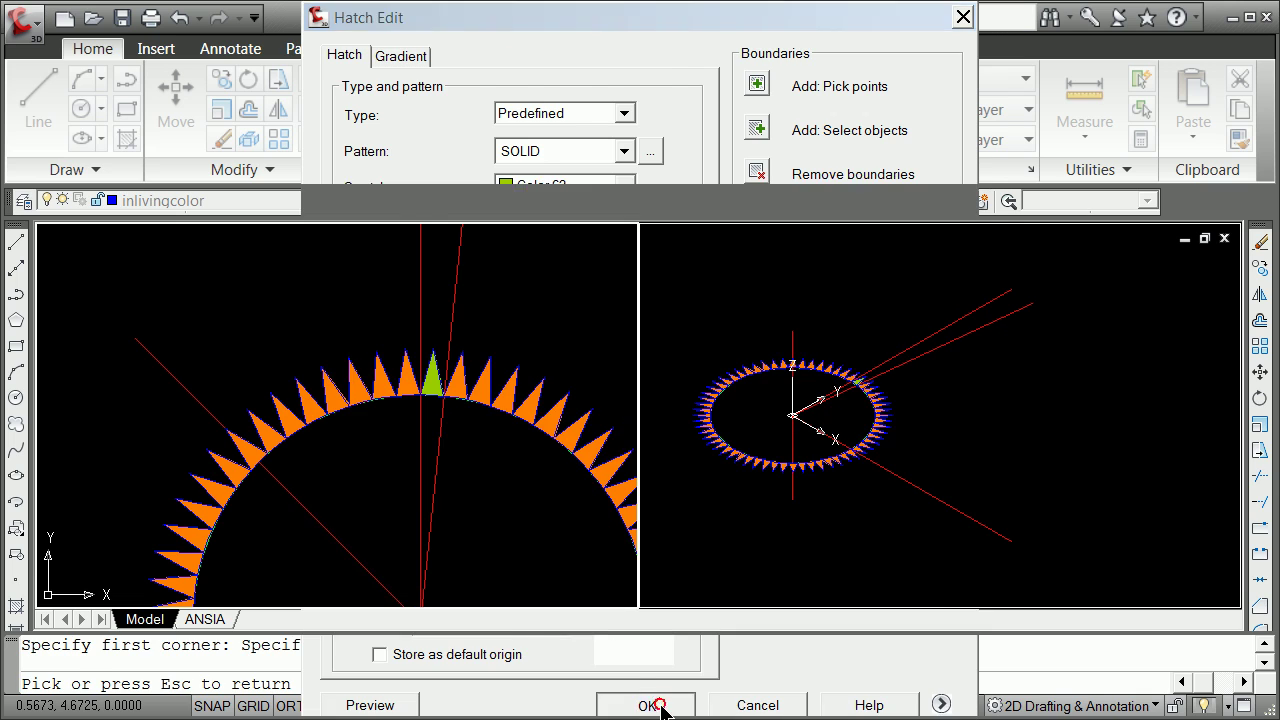
scroll(465, 412, "up", 3)
scroll(481, 345, "down", 1)
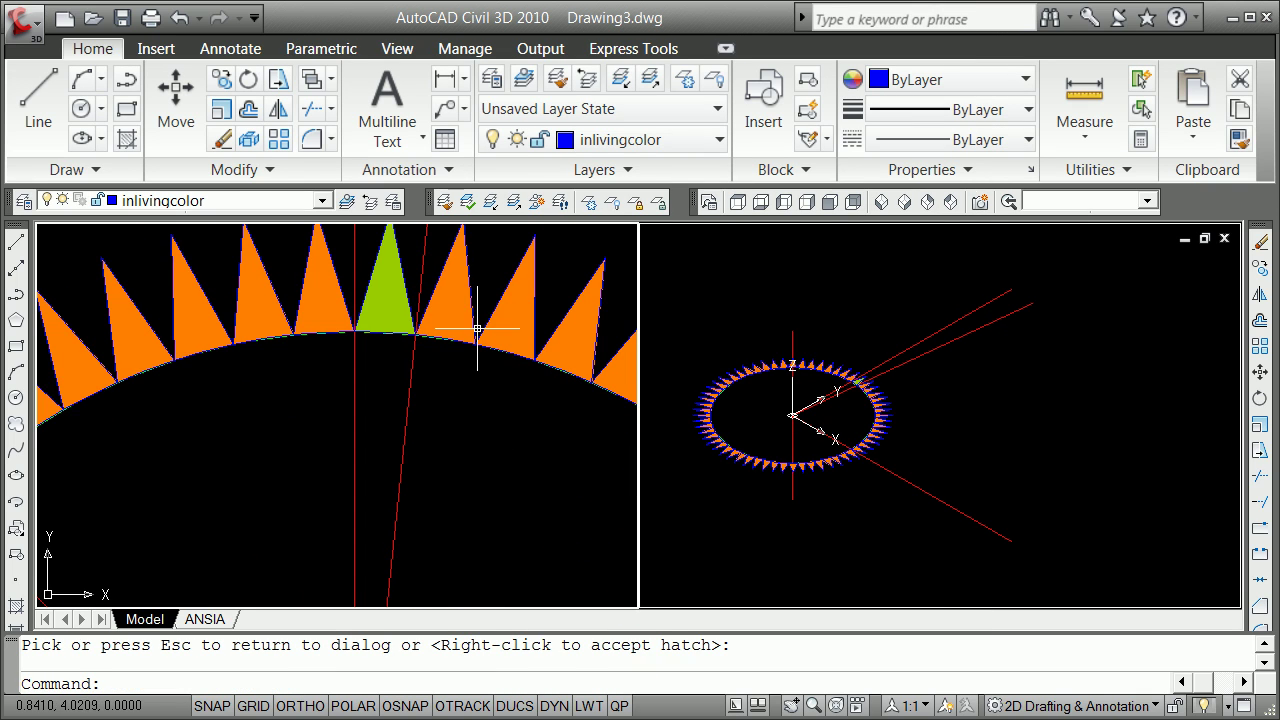
Explode the tooth block immediately clockwise of the green tooth.
scroll(488, 250, "down", 1)
right_click(465, 243)
left_click(470, 250)
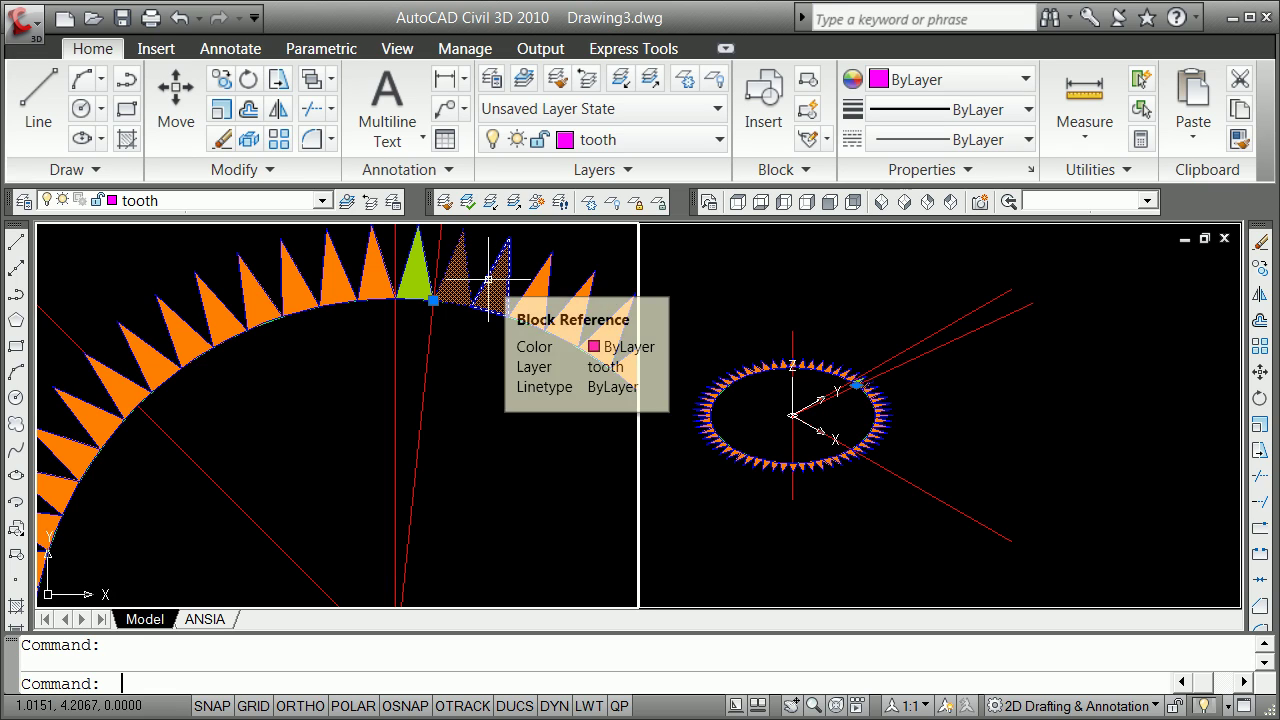
type("x")
key("Return")
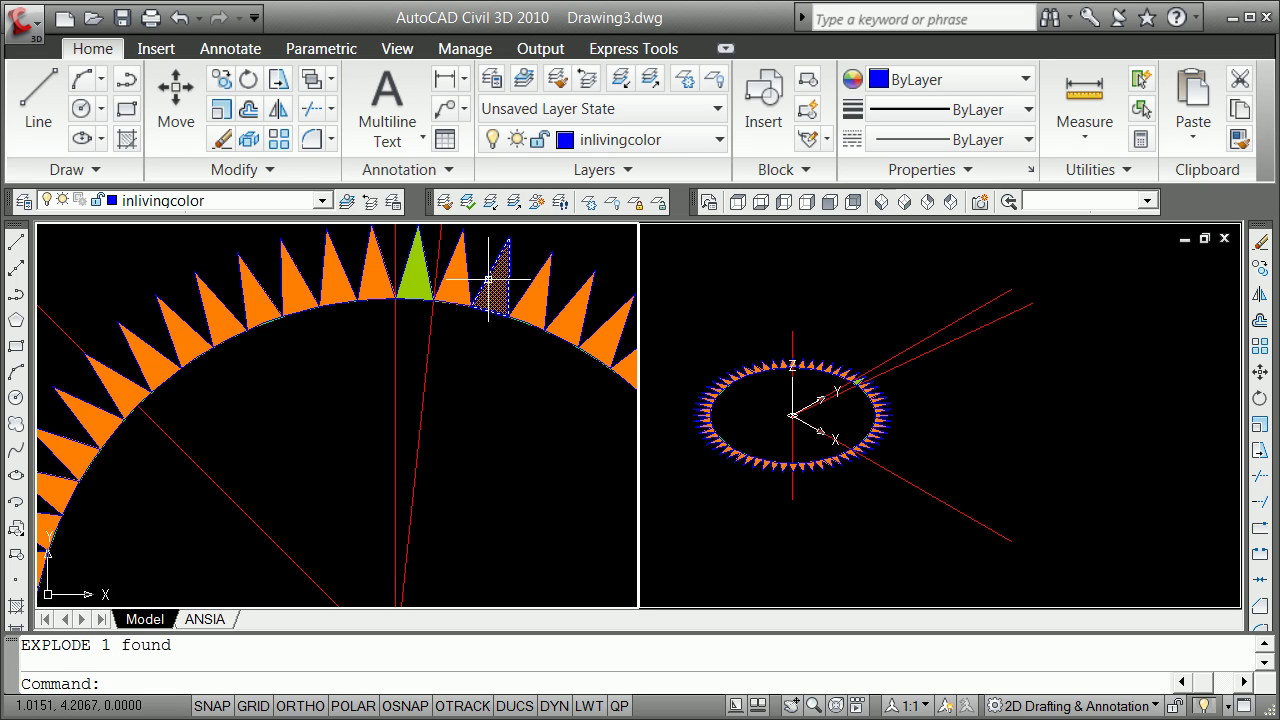
key("Return")
key("Return")
type("b")
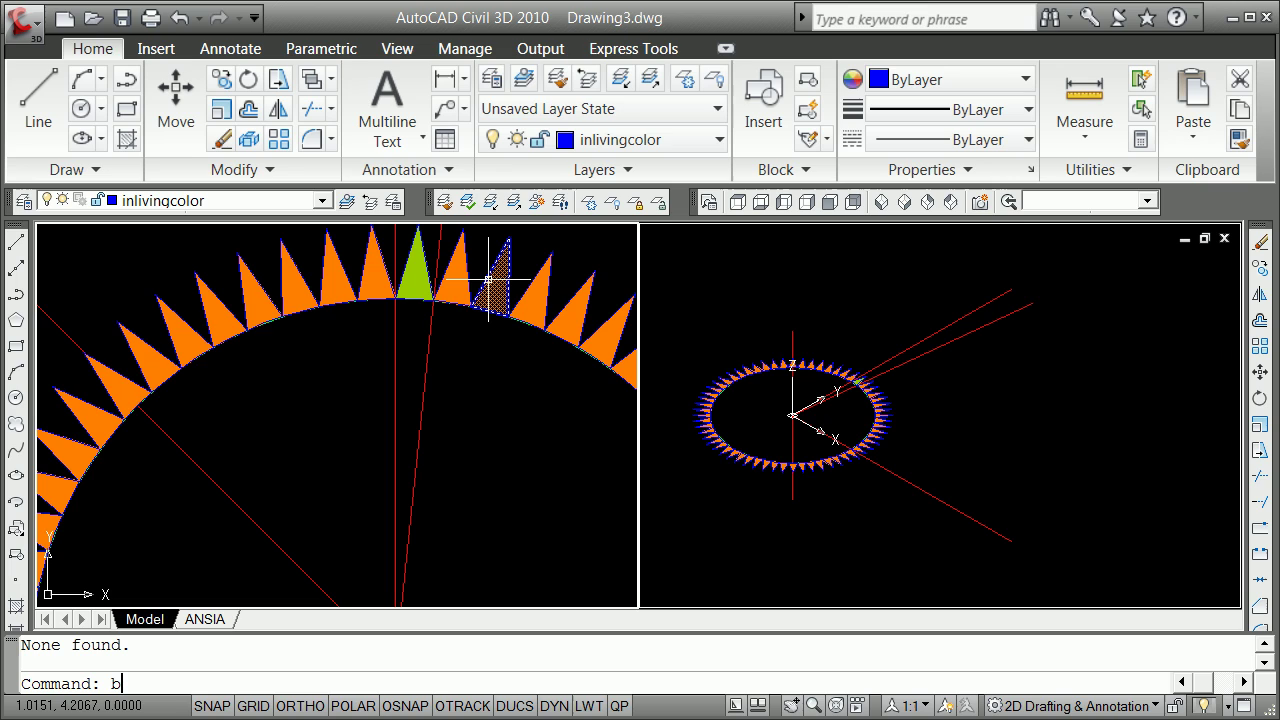
key("BackSpace")
key("BackSpace")
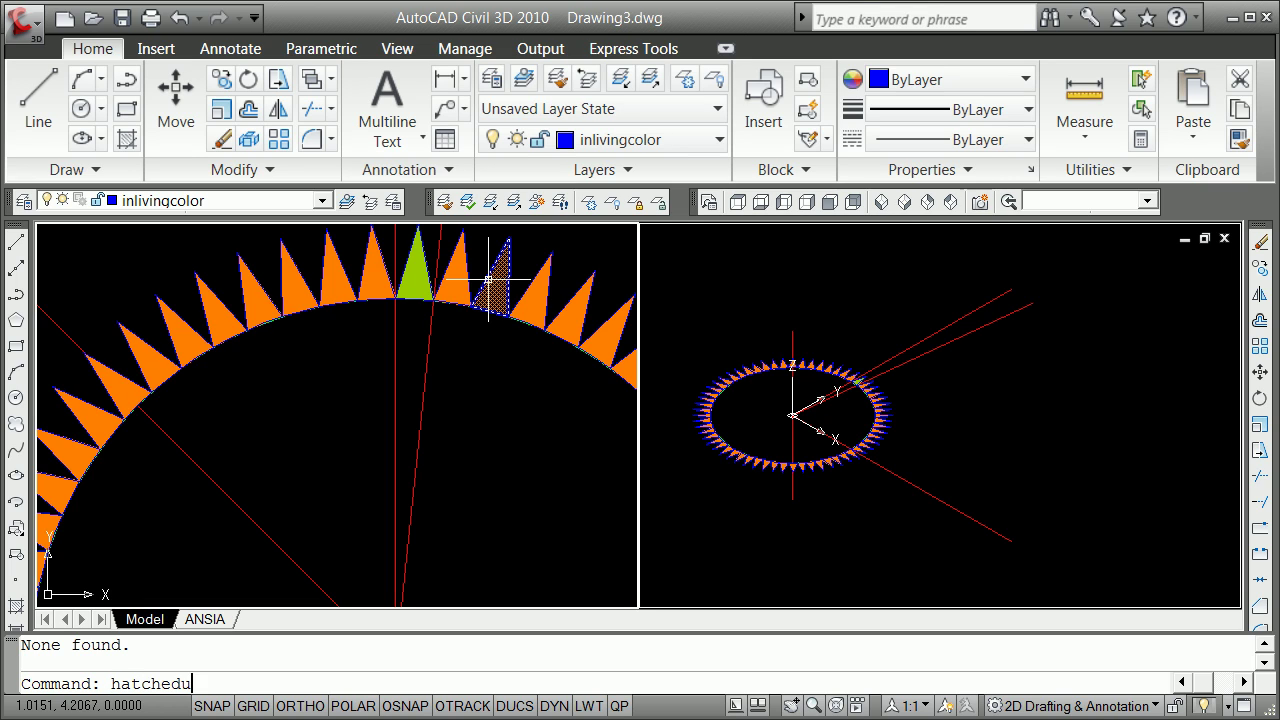
Change the solid hatch of the exploded tooth next to the green one to index color 53, using HATCHEDIT with a crossing window.
type("hatchedit")
key("Return")
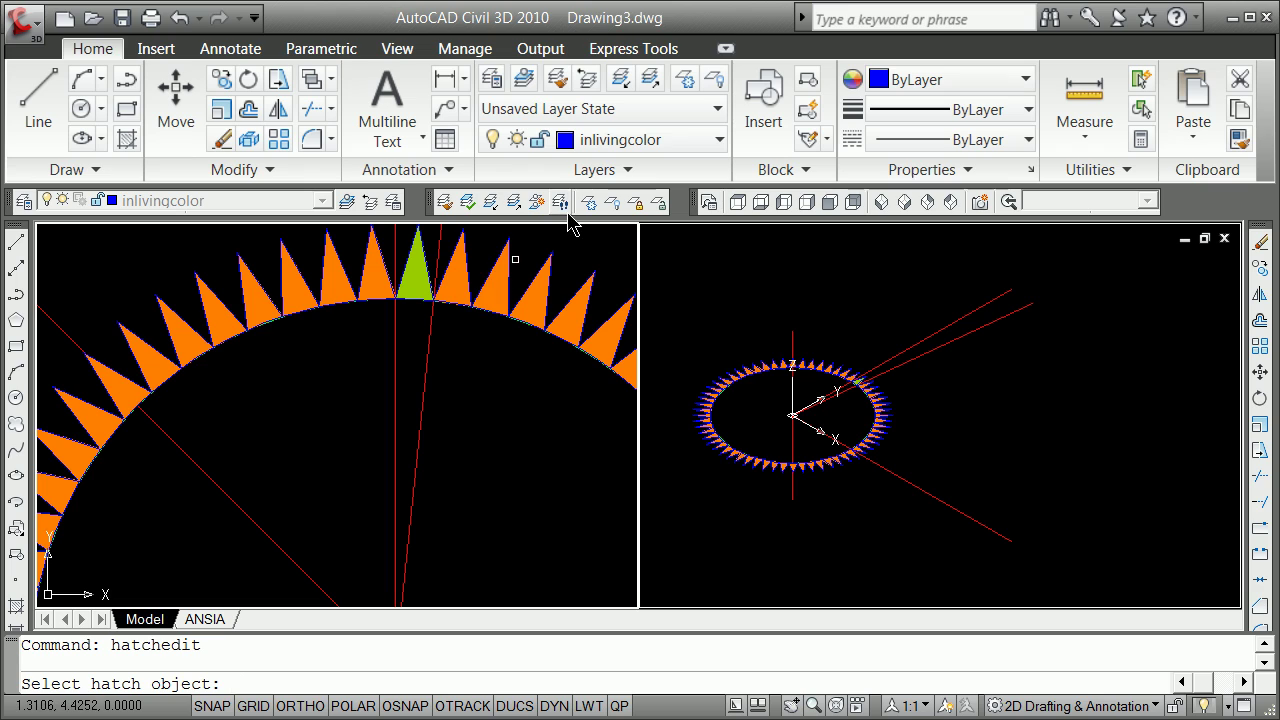
left_click(521, 247)
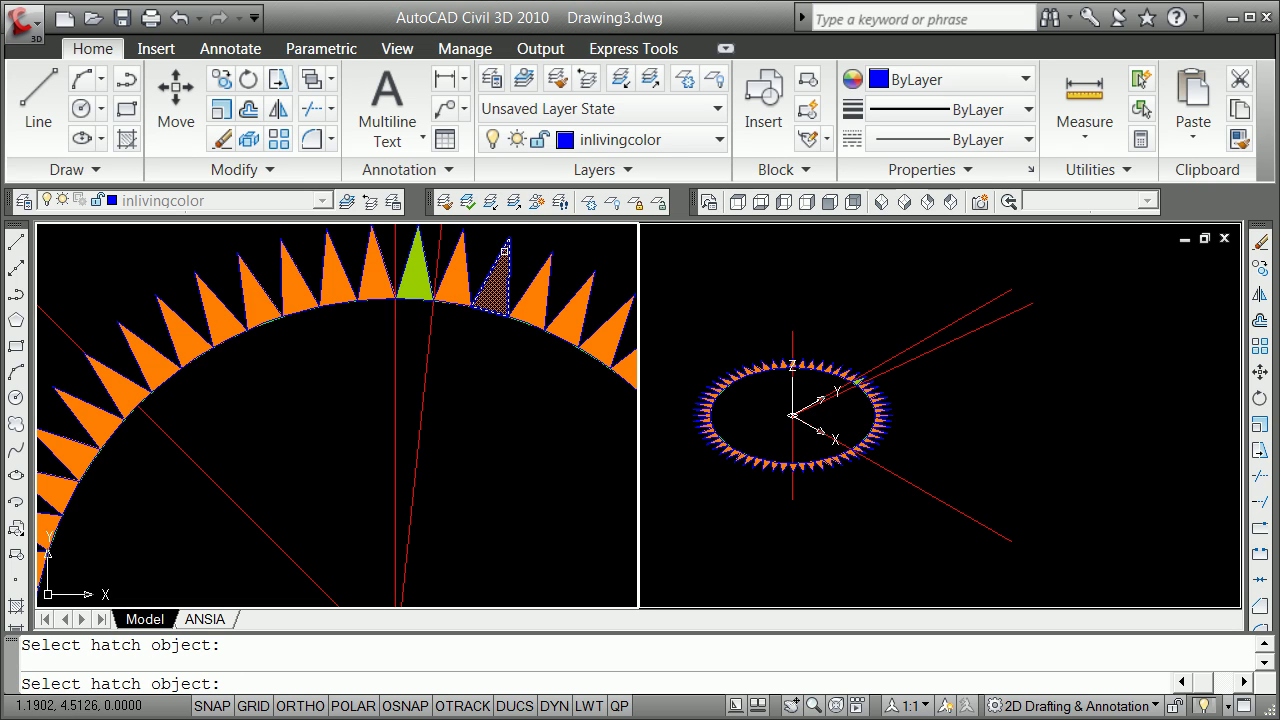
left_click(465, 248)
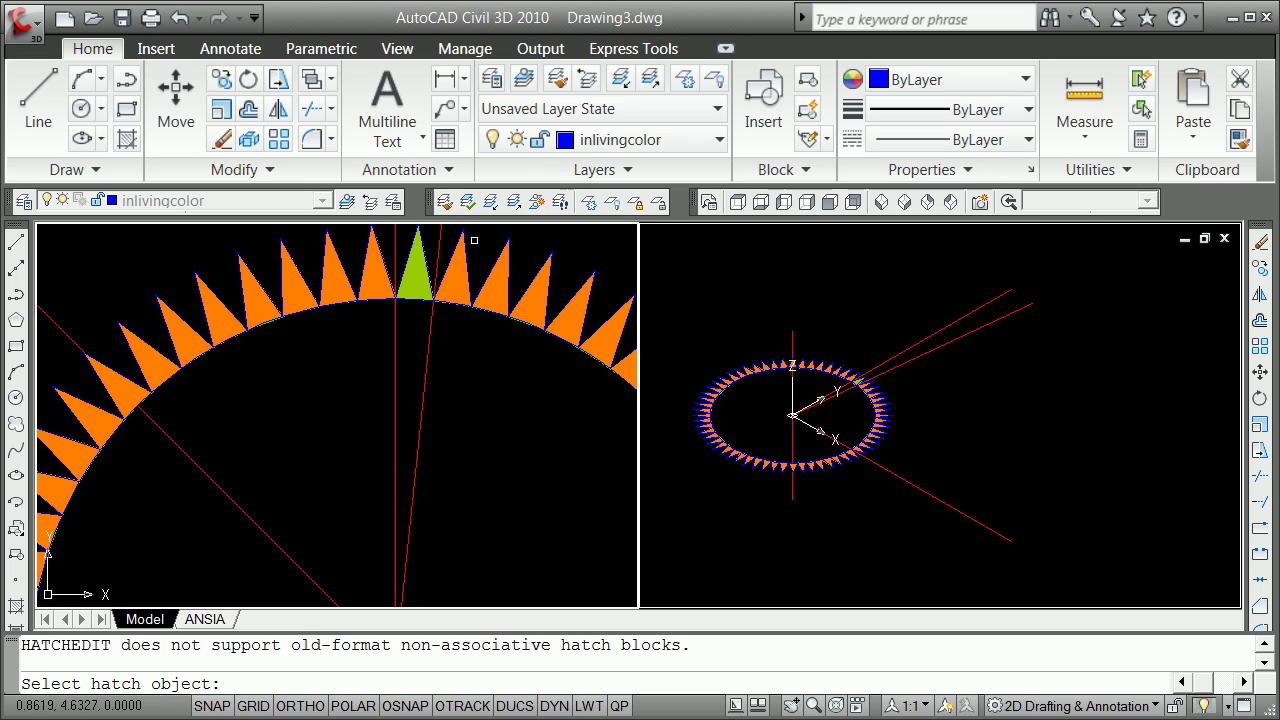
left_click(476, 239)
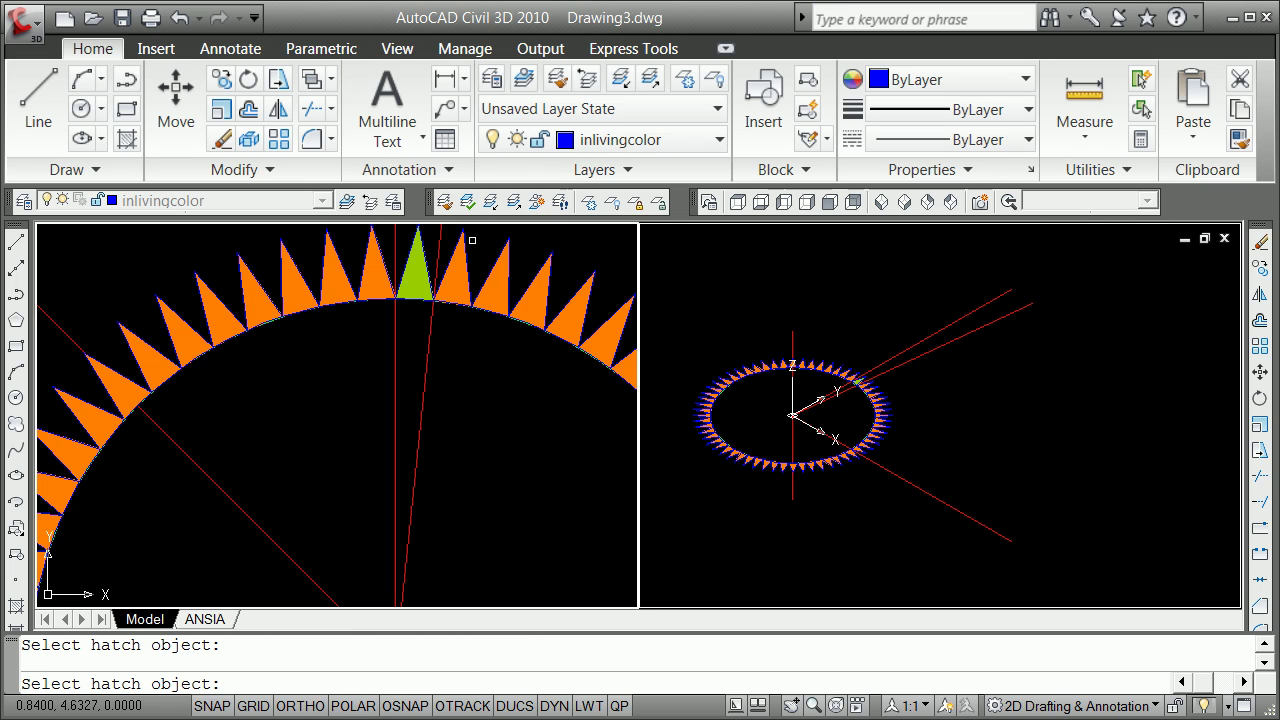
type("c")
key("Return")
left_click(470, 241)
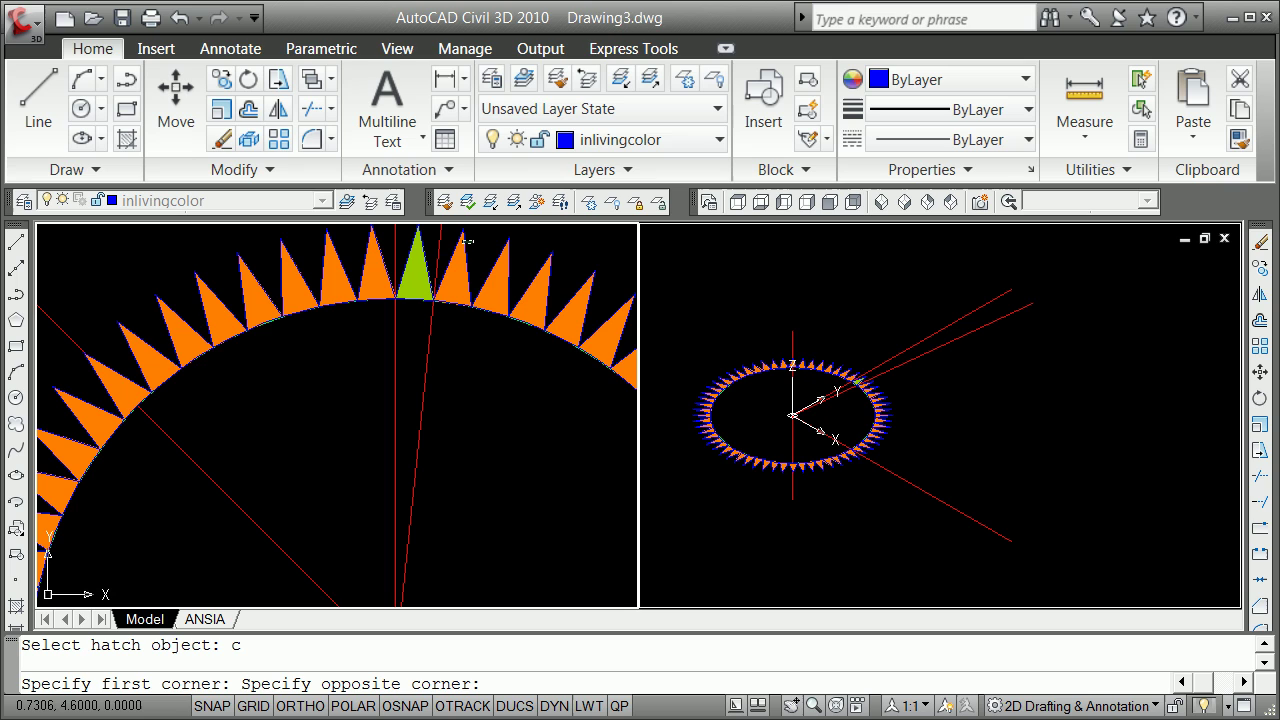
left_click(452, 244)
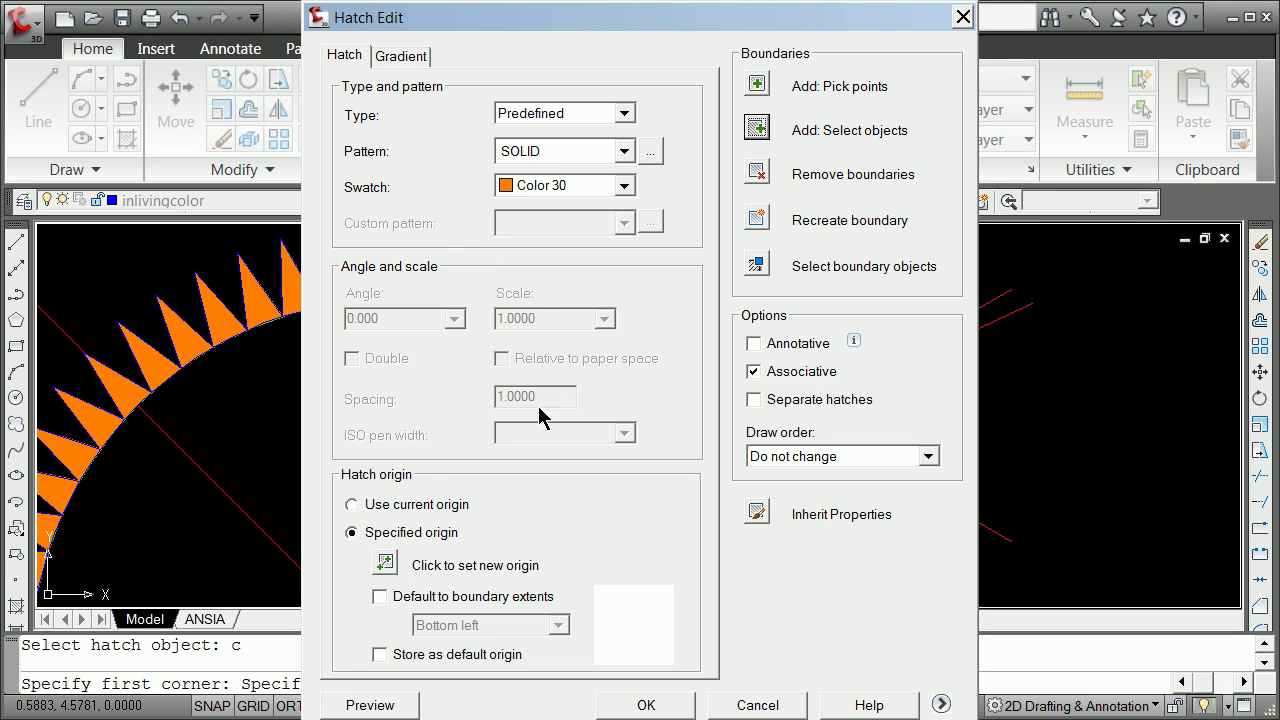
left_click(622, 188)
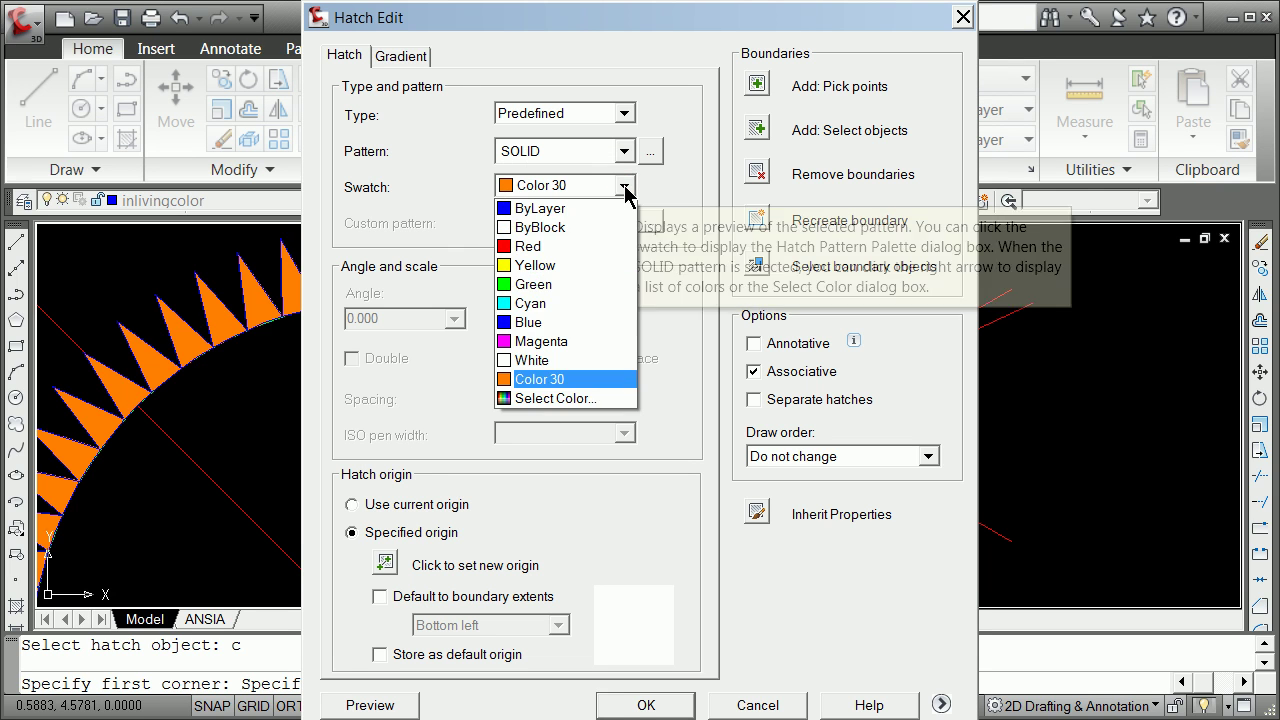
left_click(557, 399)
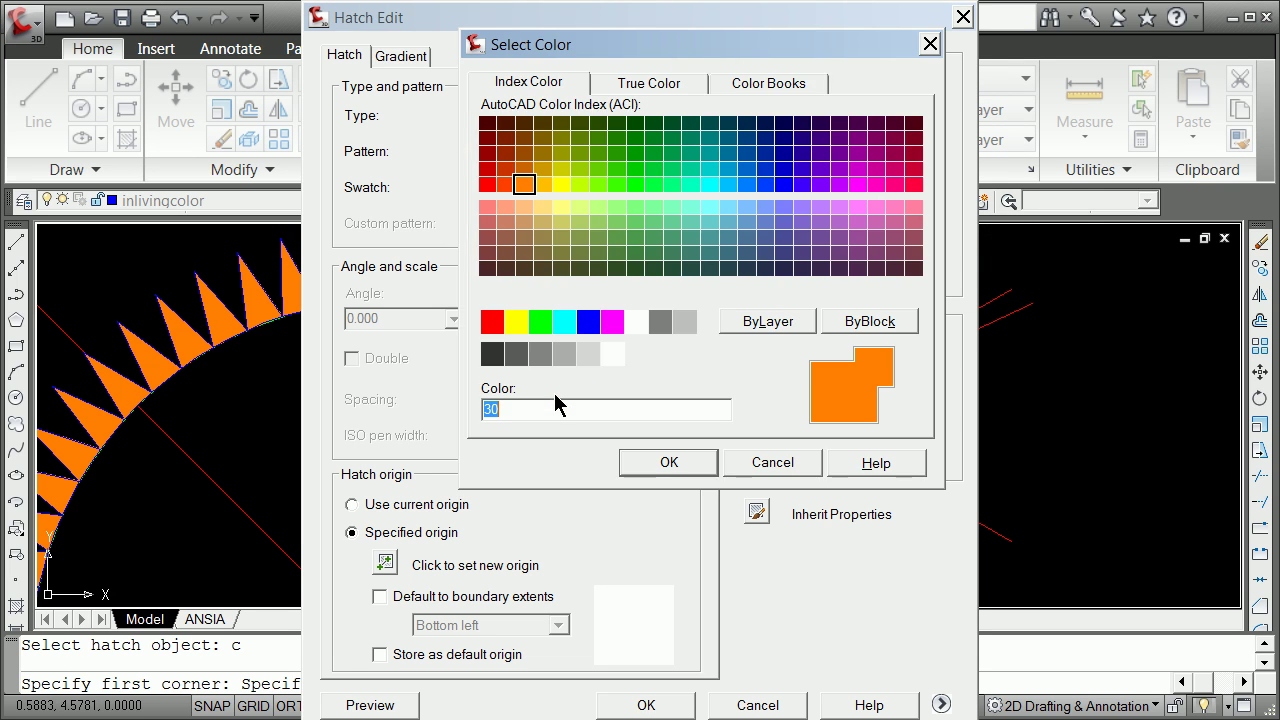
left_click(566, 228)
left_click(668, 463)
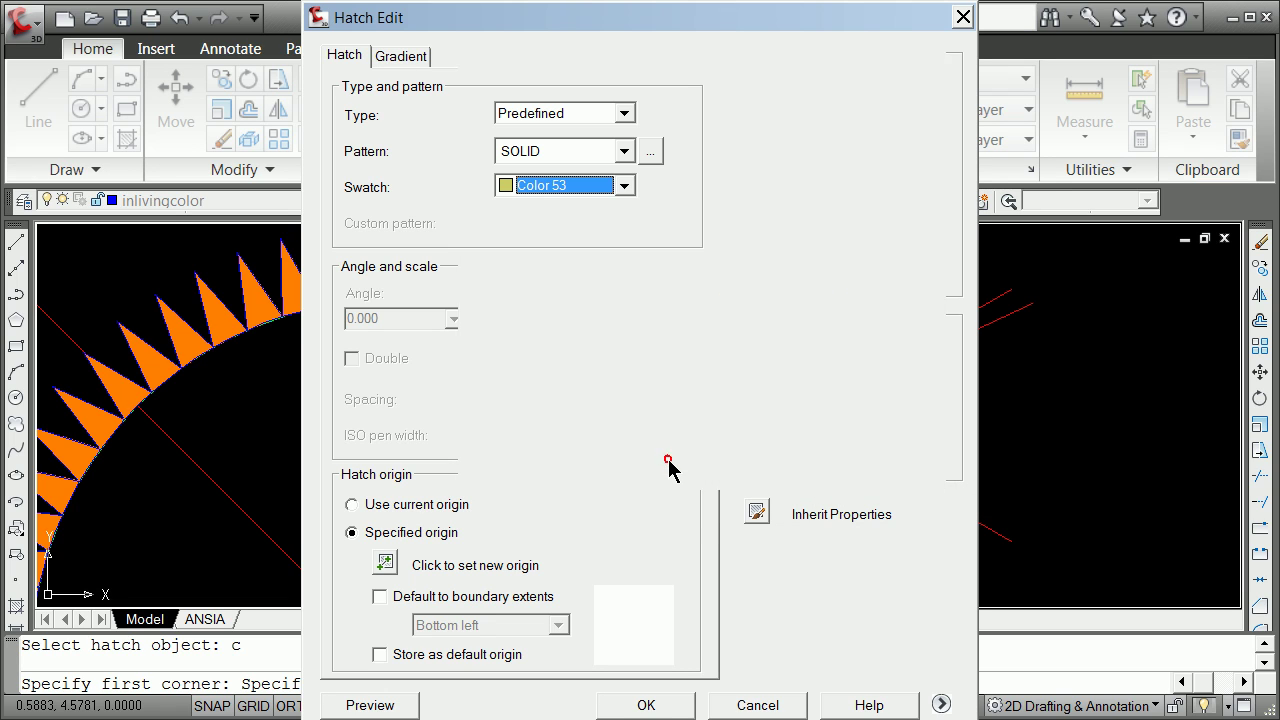
left_click(648, 706)
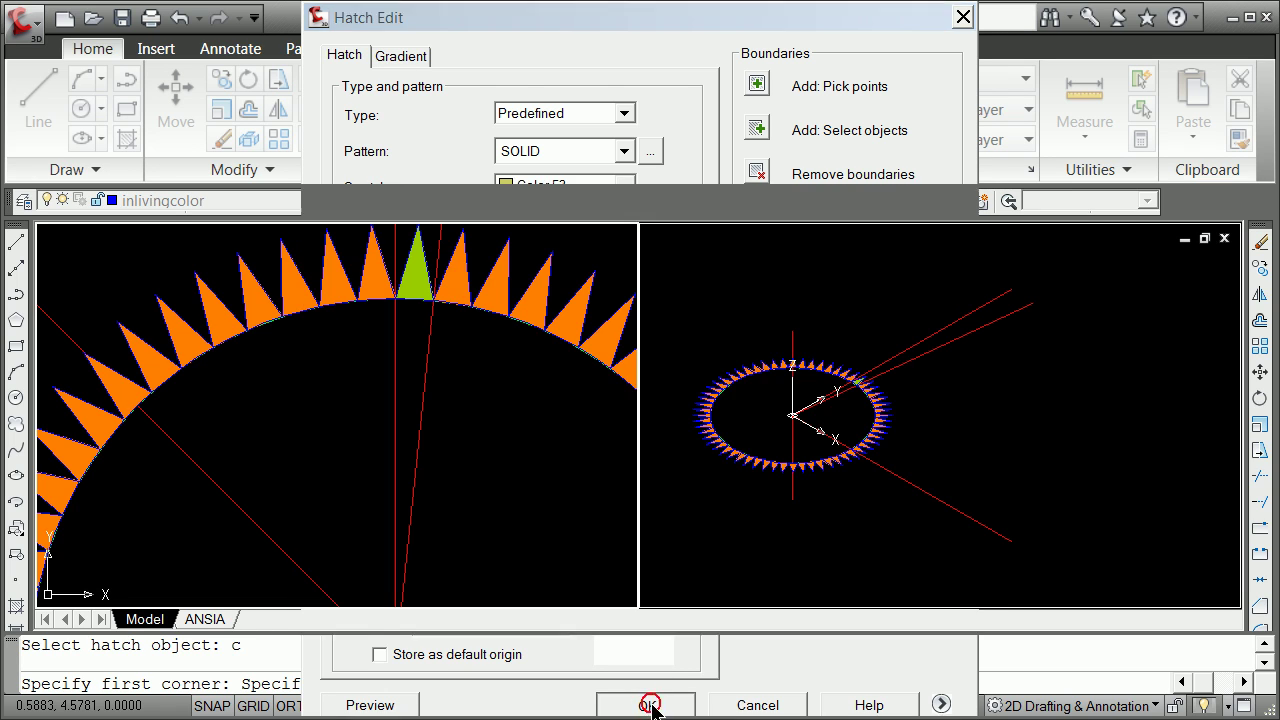
scroll(453, 285, "down", 2)
scroll(453, 285, "up", 2)
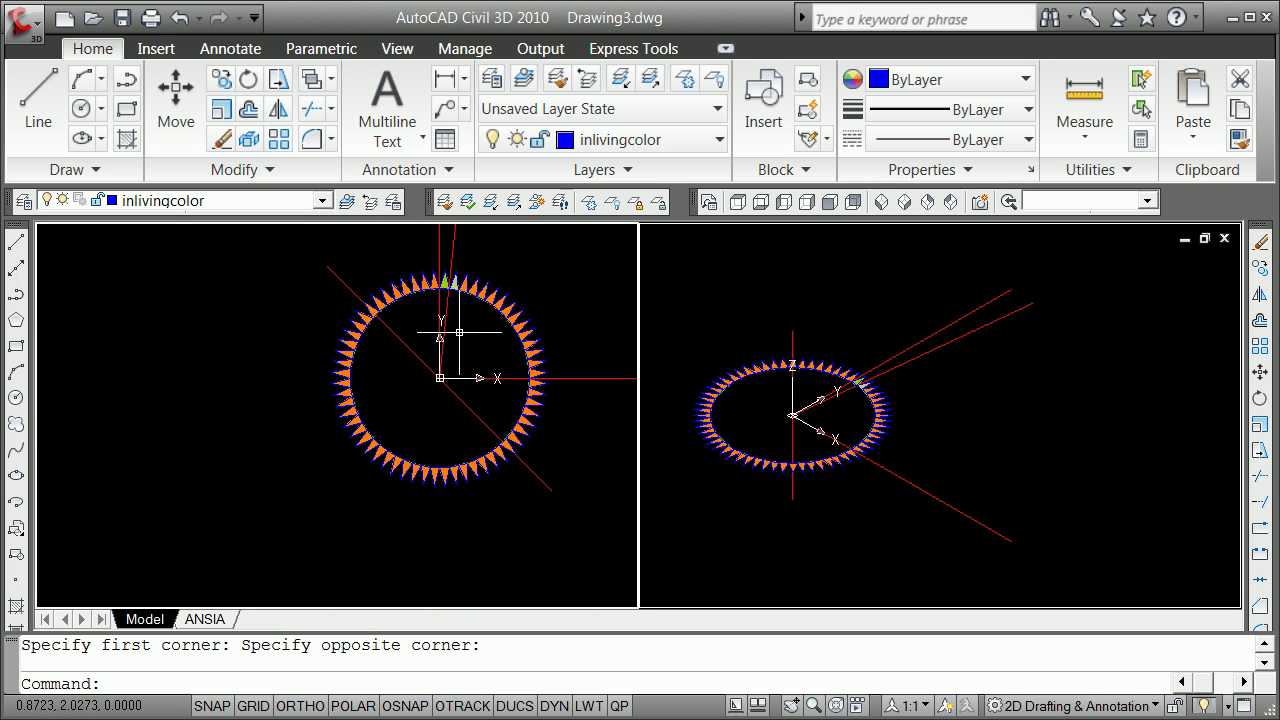
Examine the two recolored exploded teeth up close and against the whole gear ring.
scroll(432, 277, "down", 2)
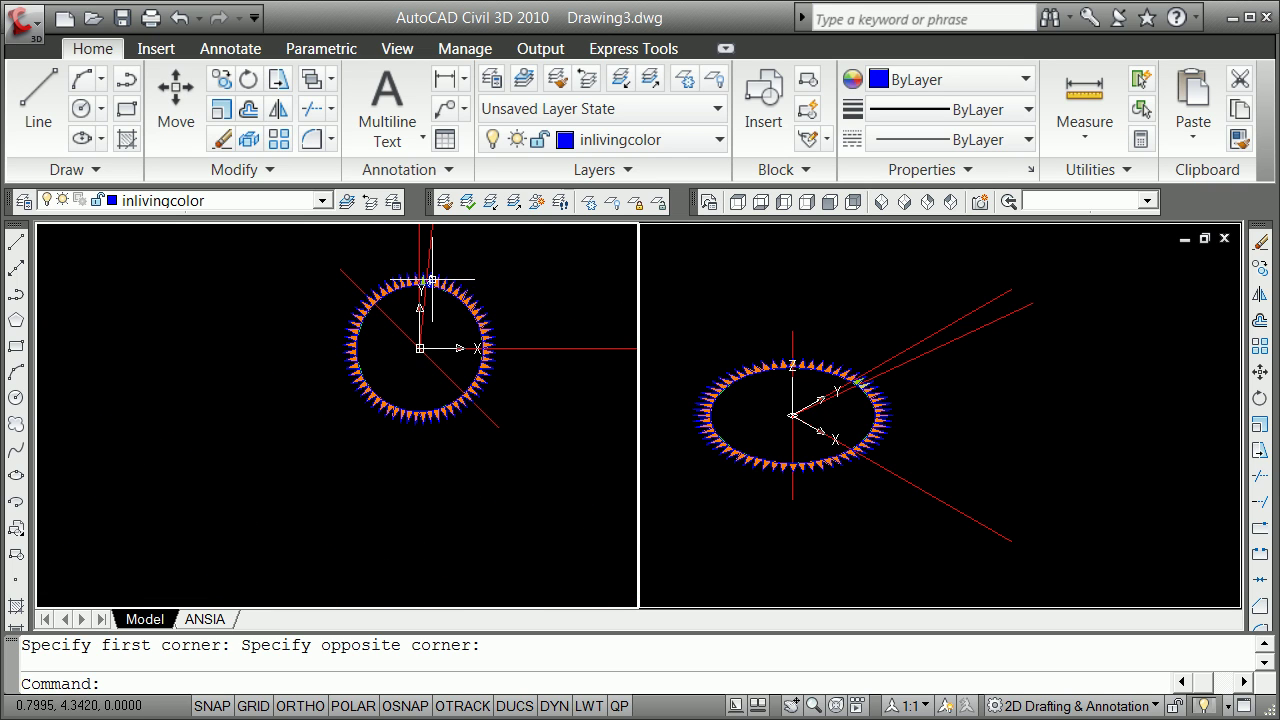
scroll(435, 275, "up", 3)
scroll(420, 255, "down", 3)
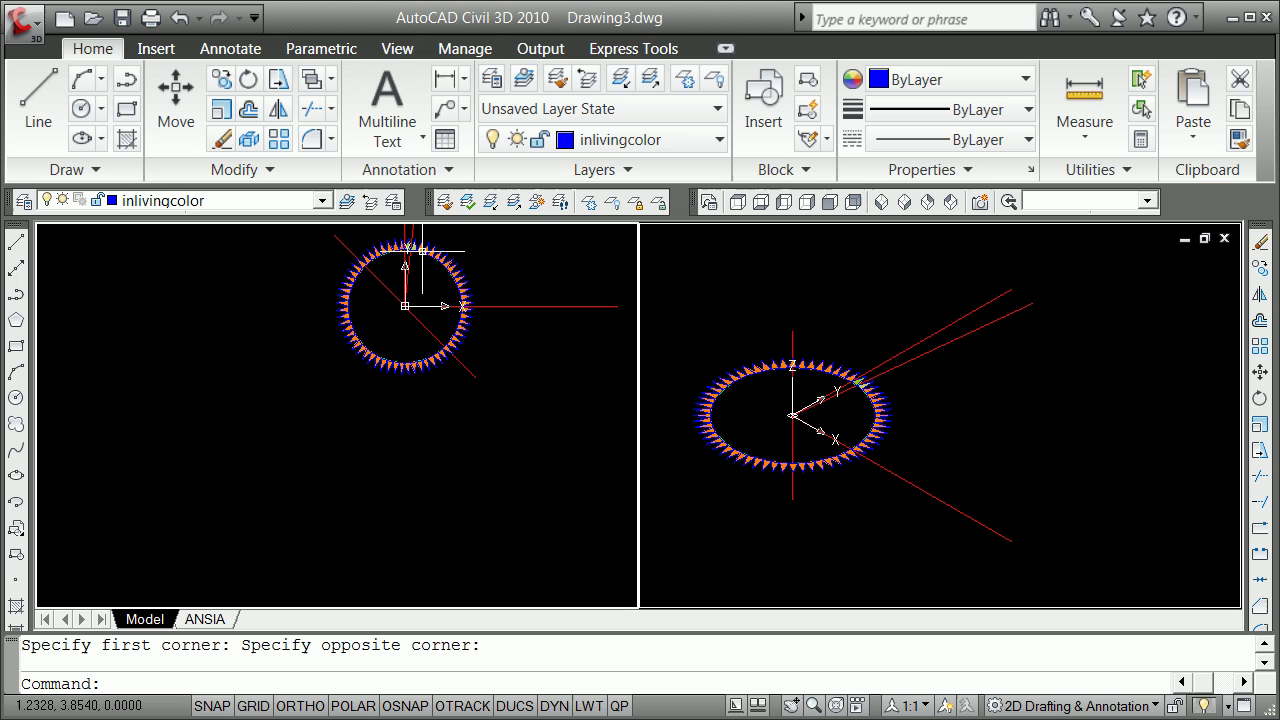
scroll(412, 258, "up", 5)
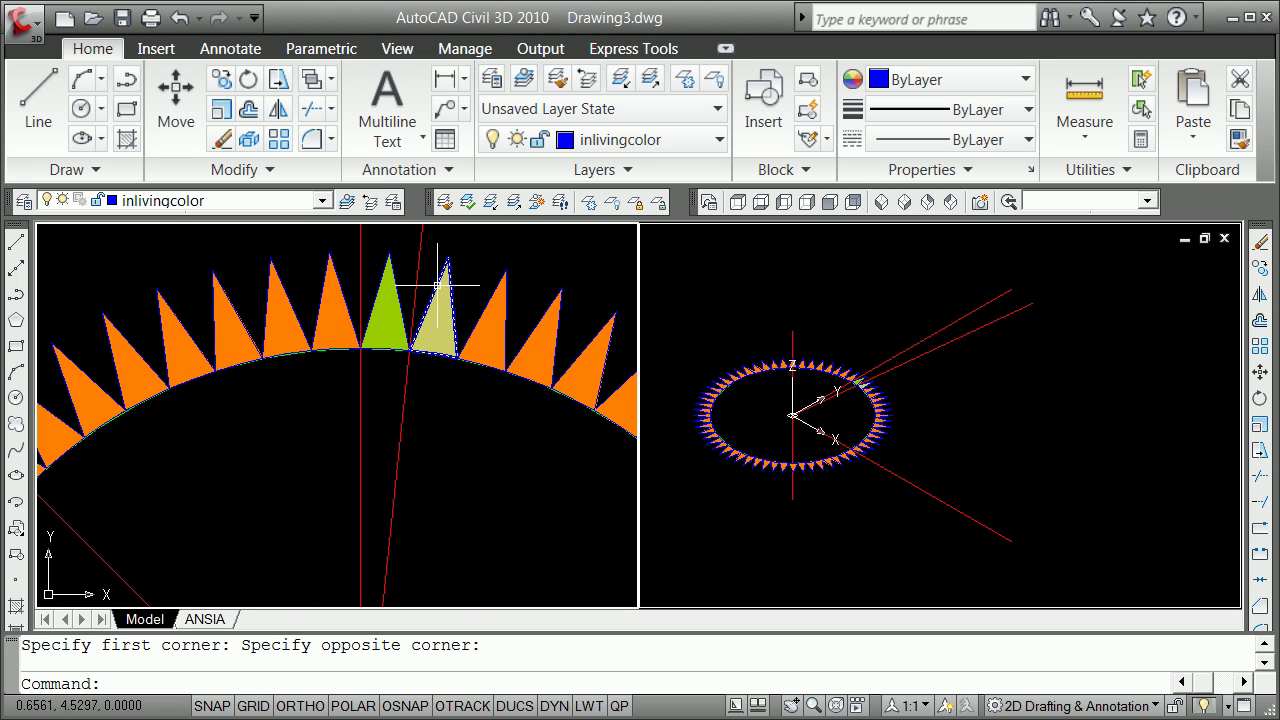
mouse_move(438, 286)
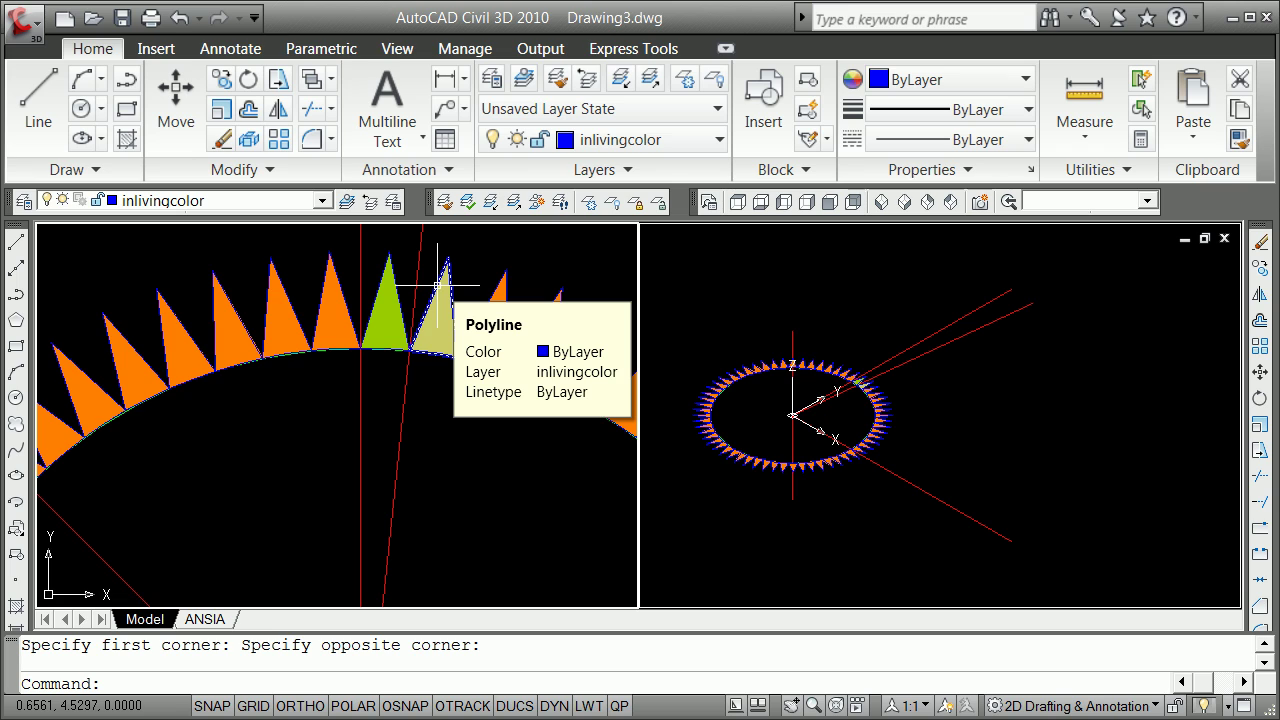
scroll(437, 287, "down", 8)
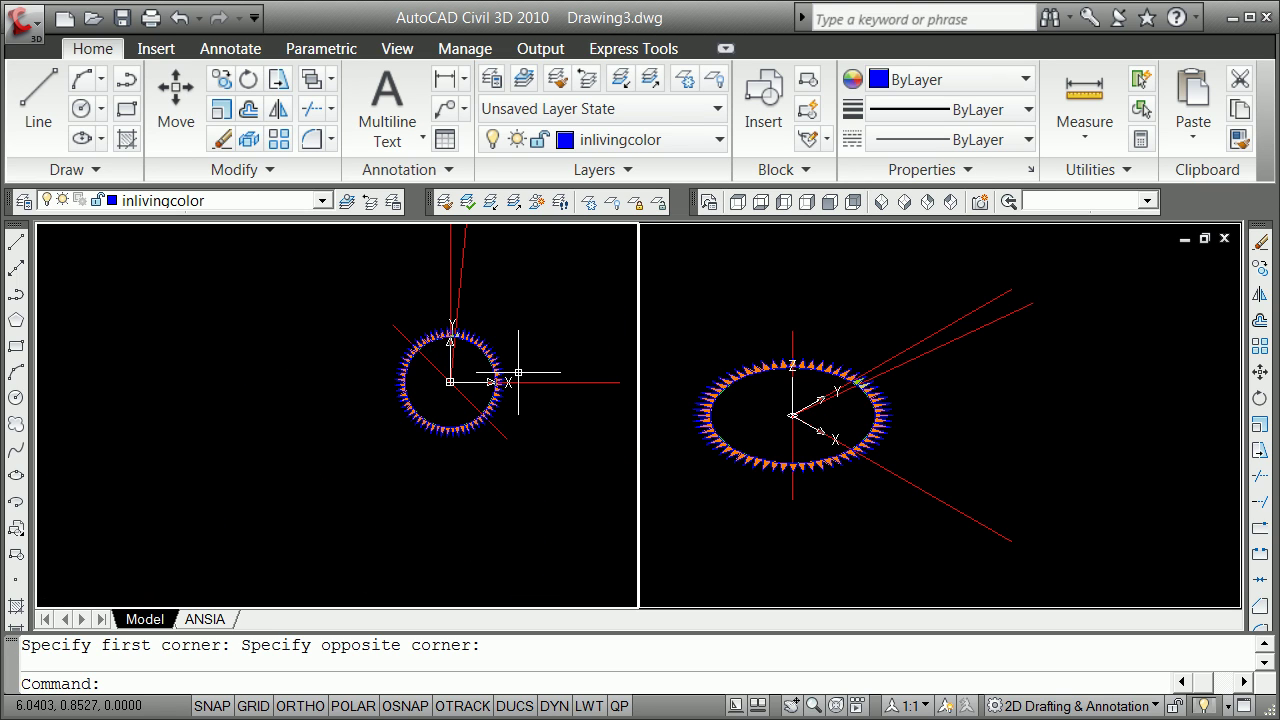
Open the tooth block definition for editing with BEDIT and check its outline polyline.
type("bedit")
key("Return")
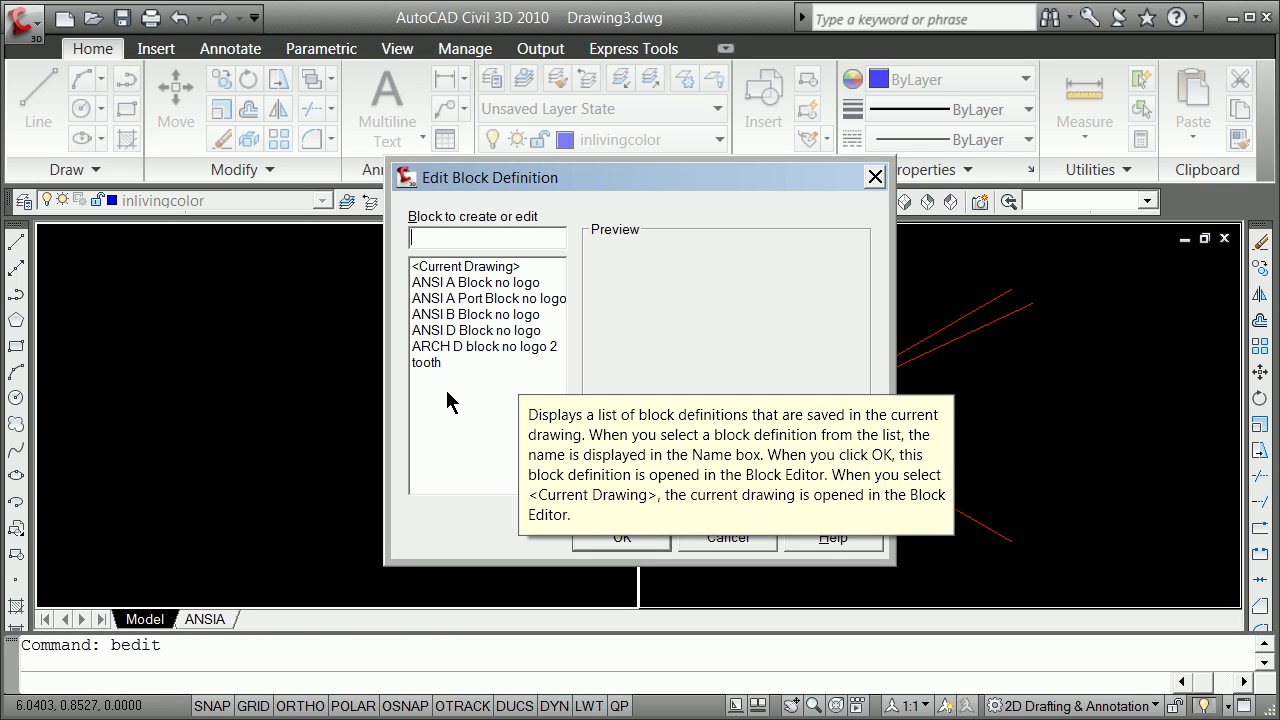
left_click(440, 362)
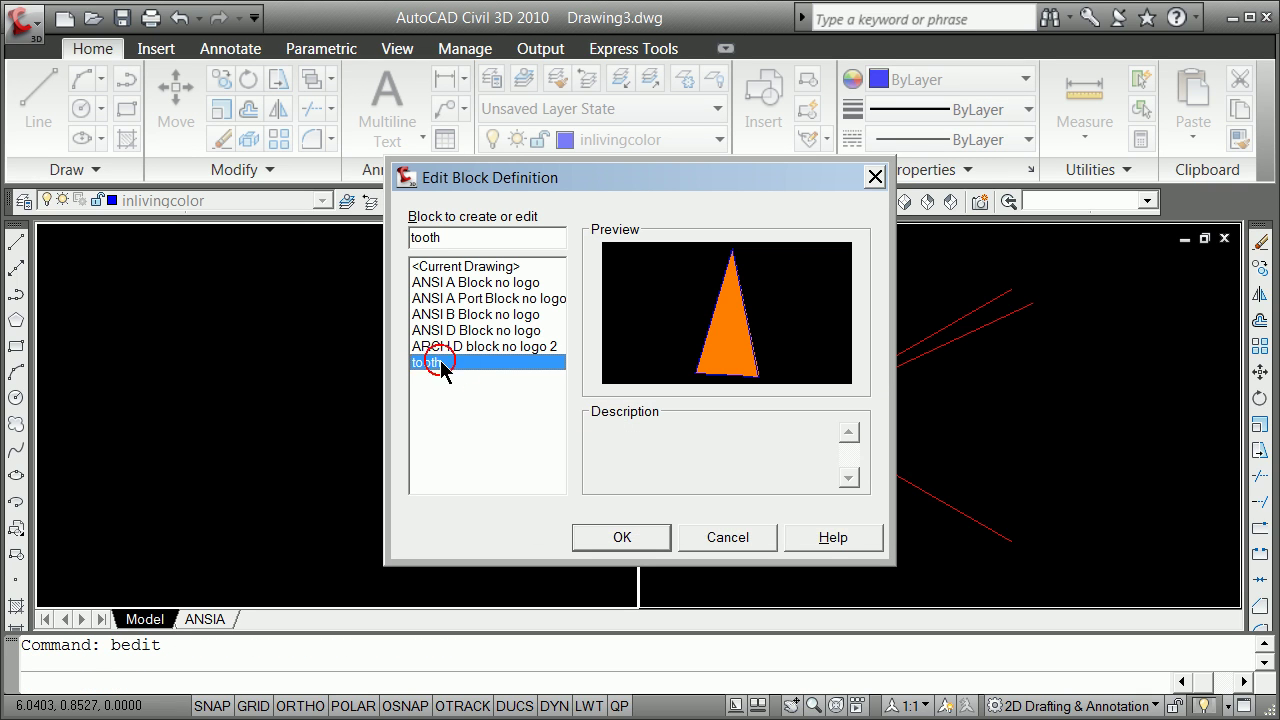
left_click(650, 535)
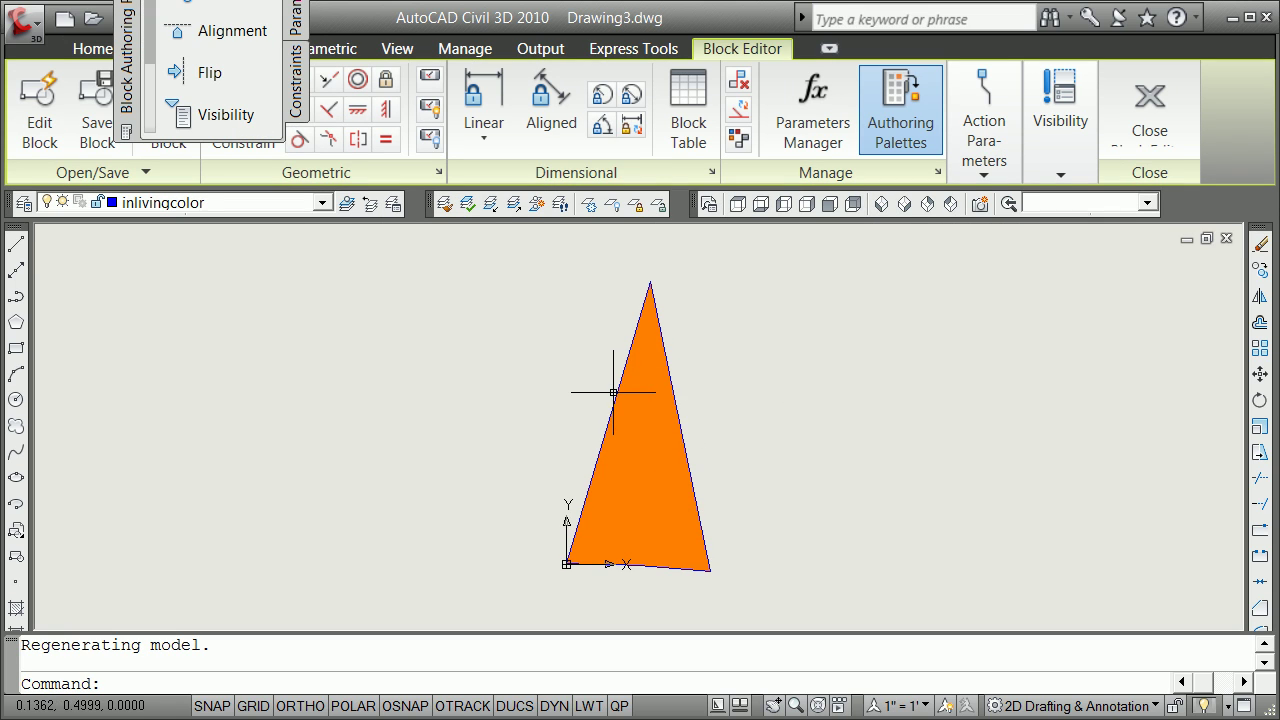
left_click(612, 391)
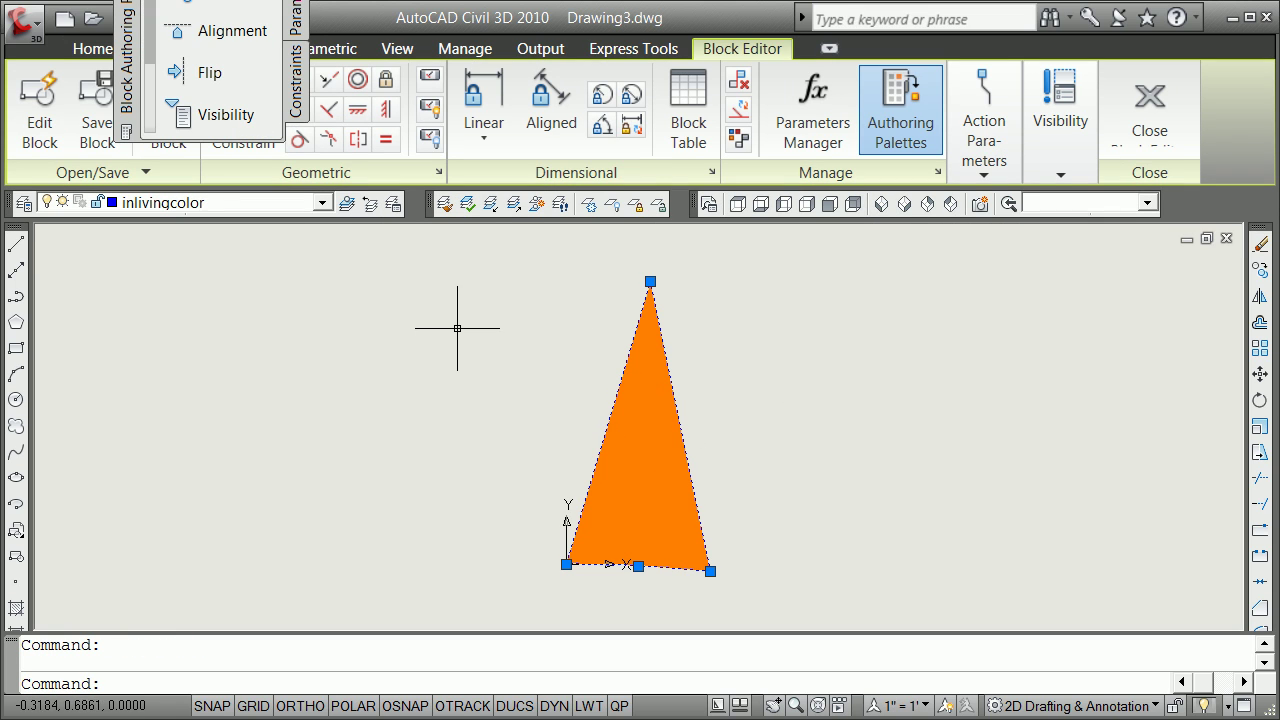
key("Escape")
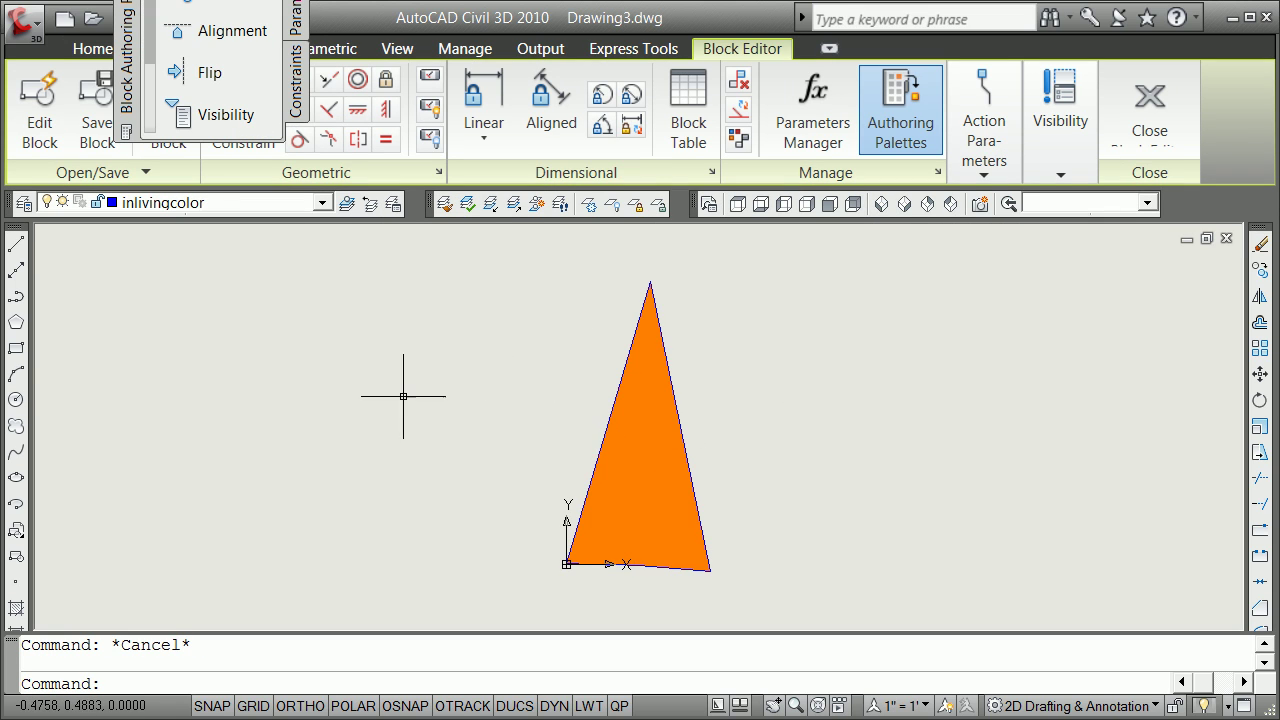
Draw a freehand zigzag of three connected line segments across the orange tooth in the block definition.
left_click(15, 243)
left_click(562, 340)
left_click(773, 422)
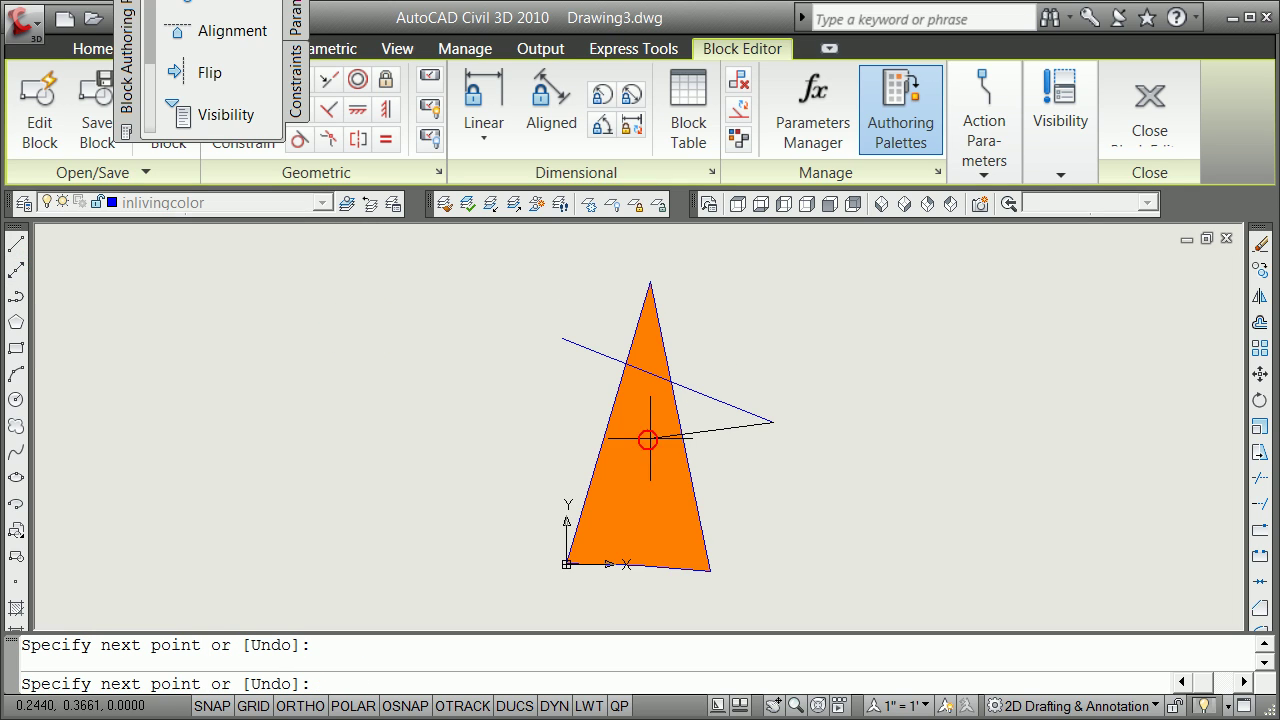
left_click(525, 438)
left_click(669, 527)
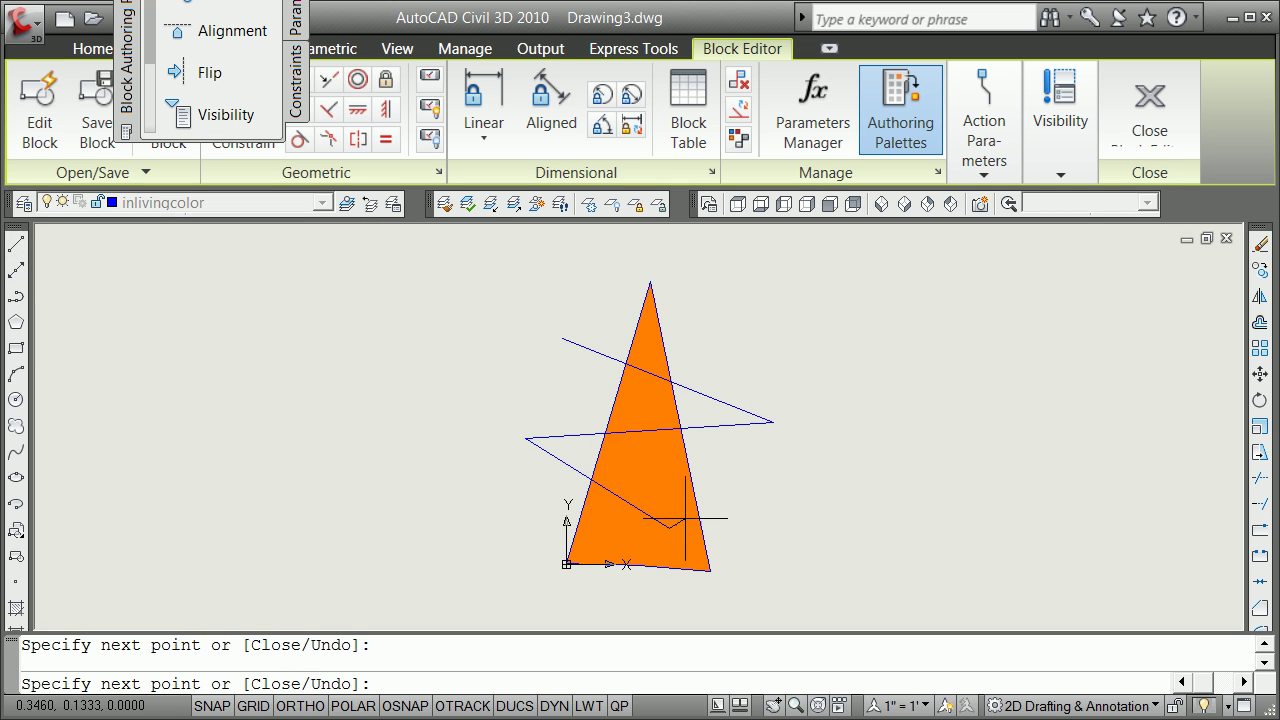
key("Return")
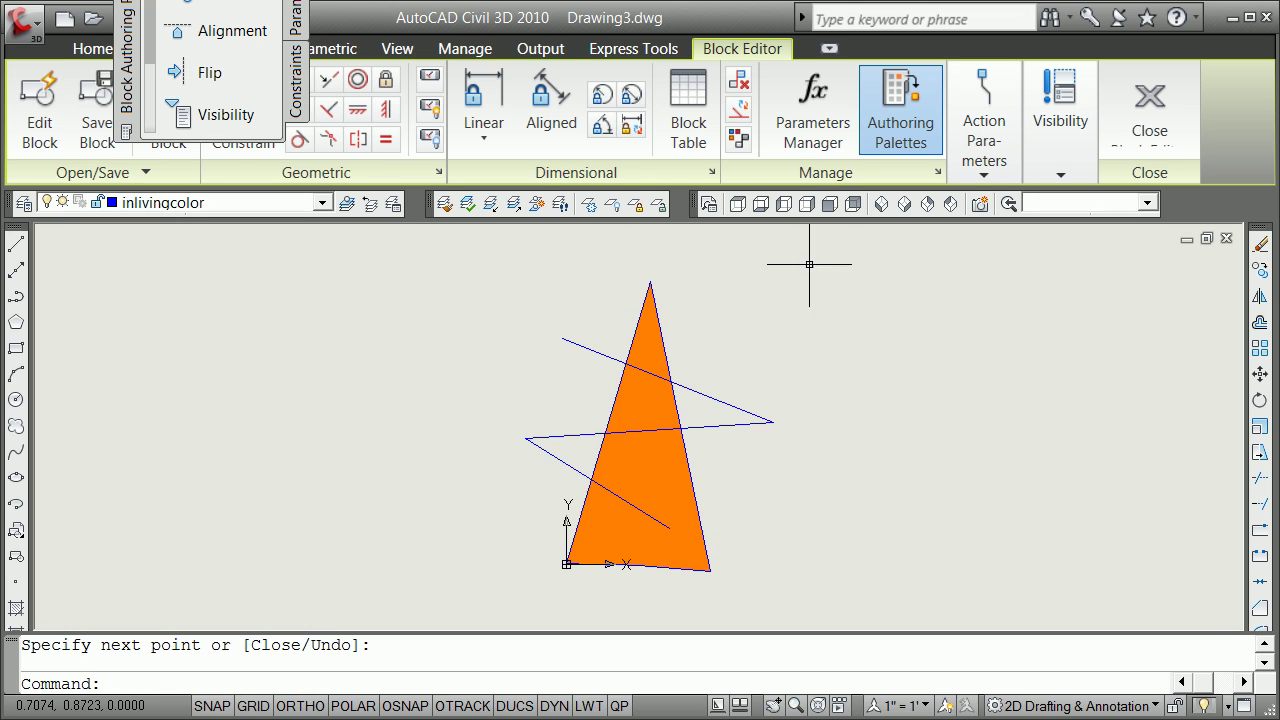
left_click(585, 348)
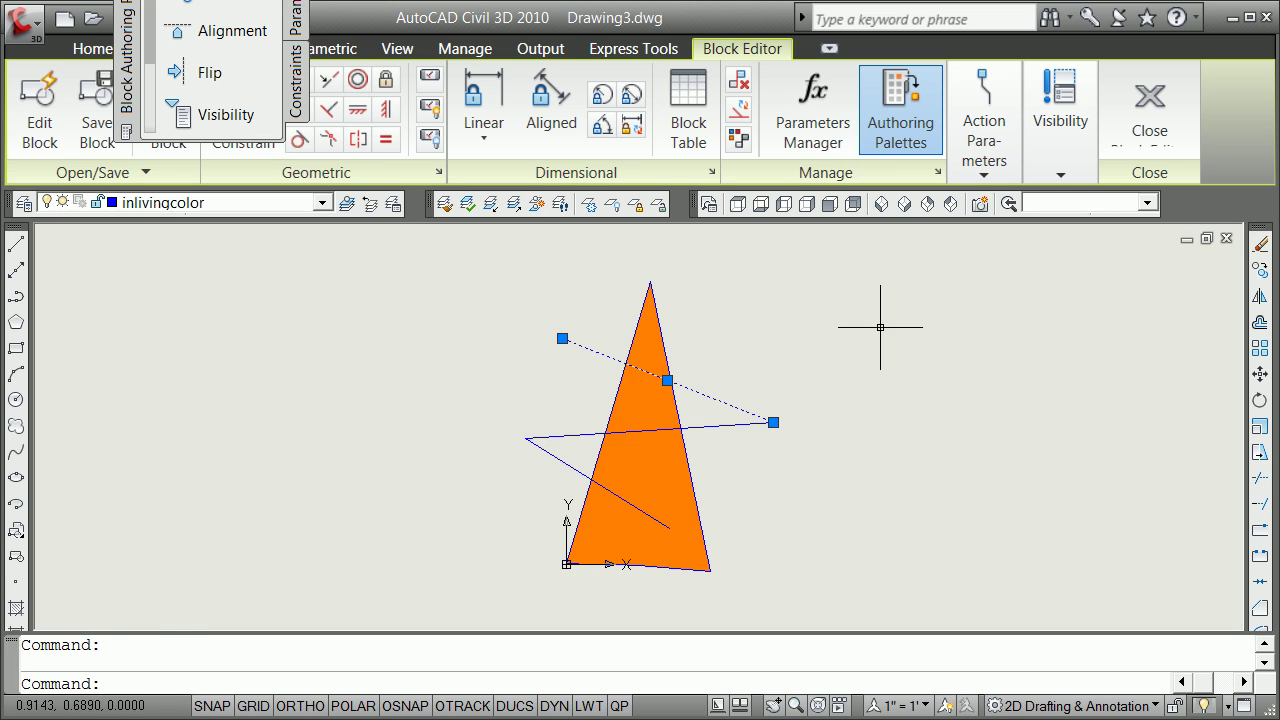
key("Escape")
Close the block editor, saving the changes to tooth, and inspect the updated teeth beside the two exploded ones.
left_click(1173, 114)
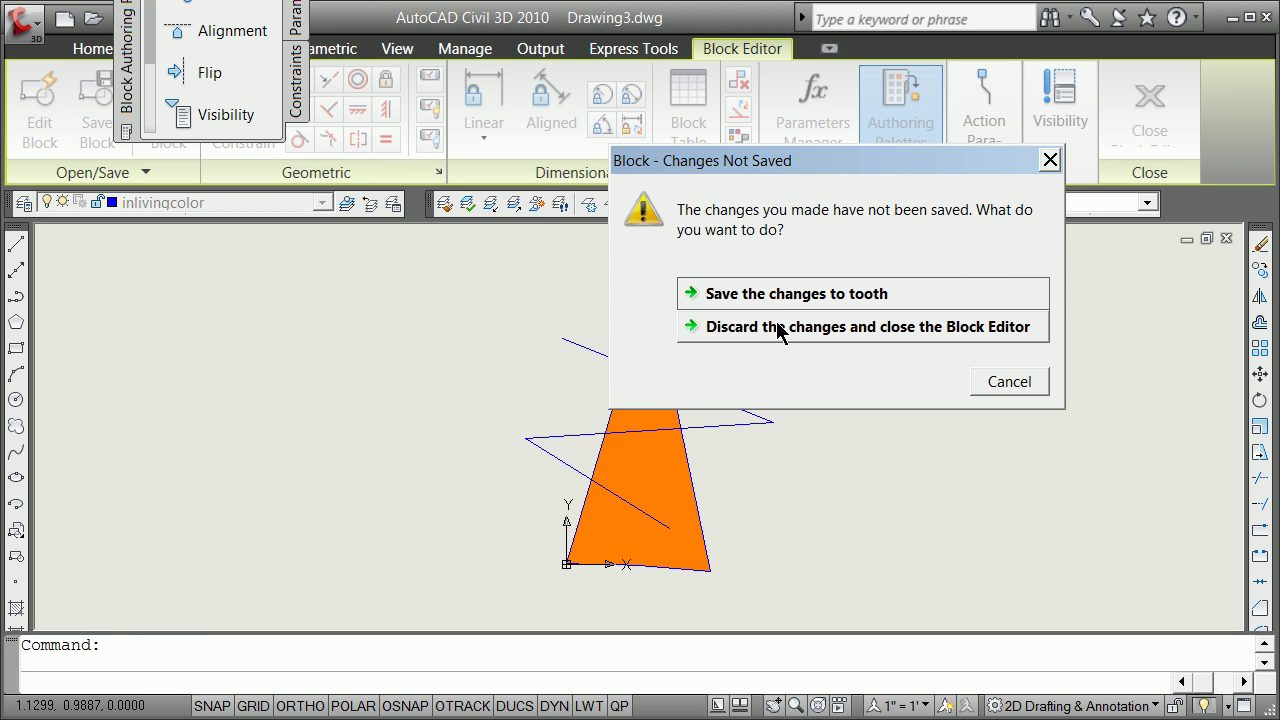
left_click(789, 296)
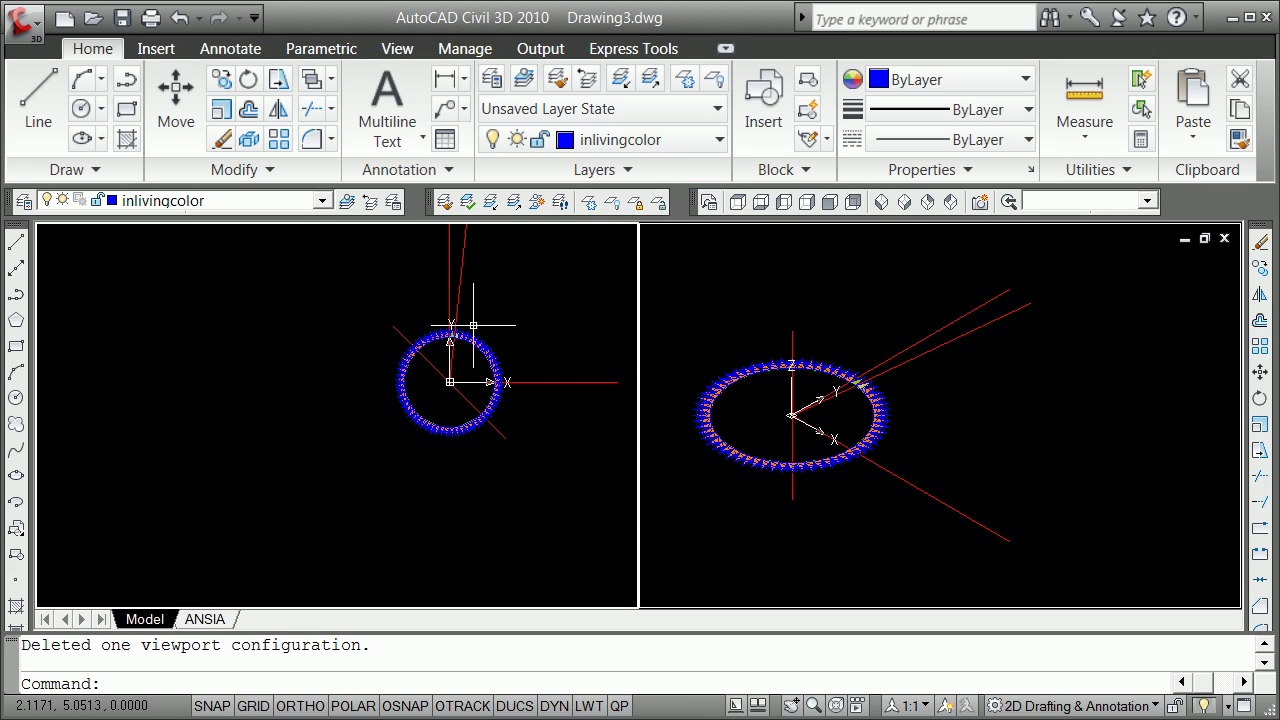
scroll(463, 327, "up", 5)
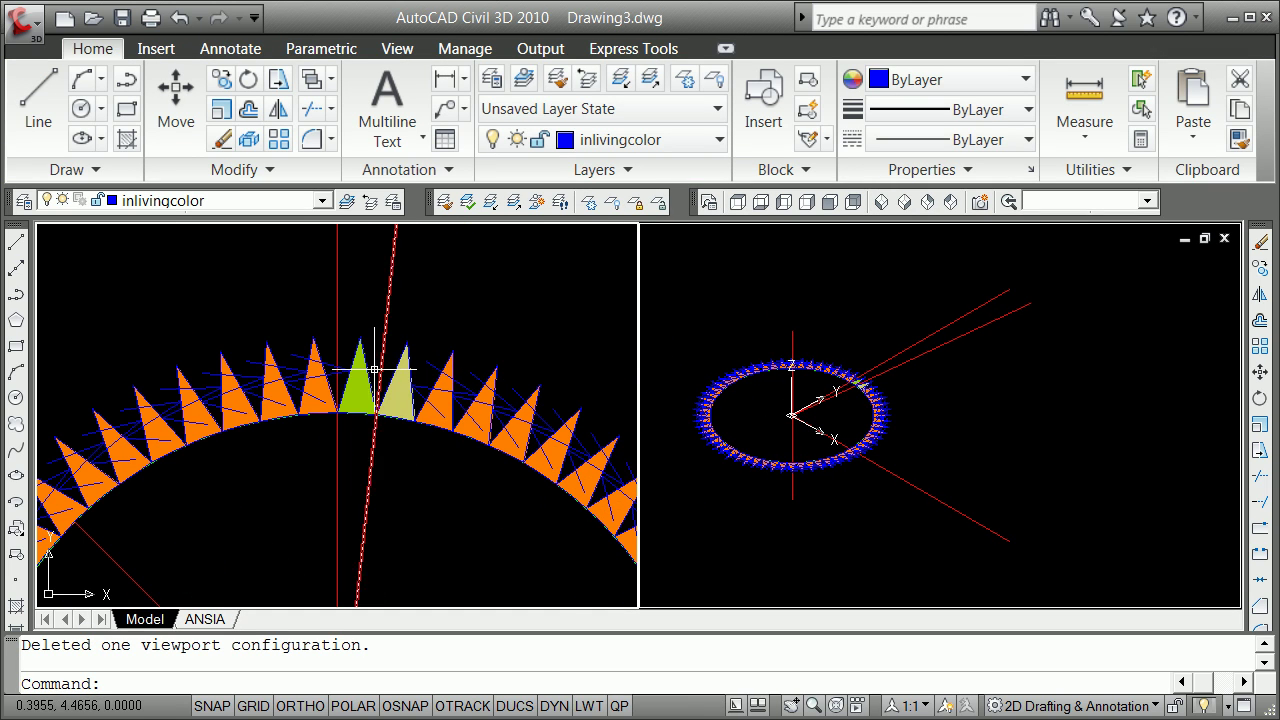